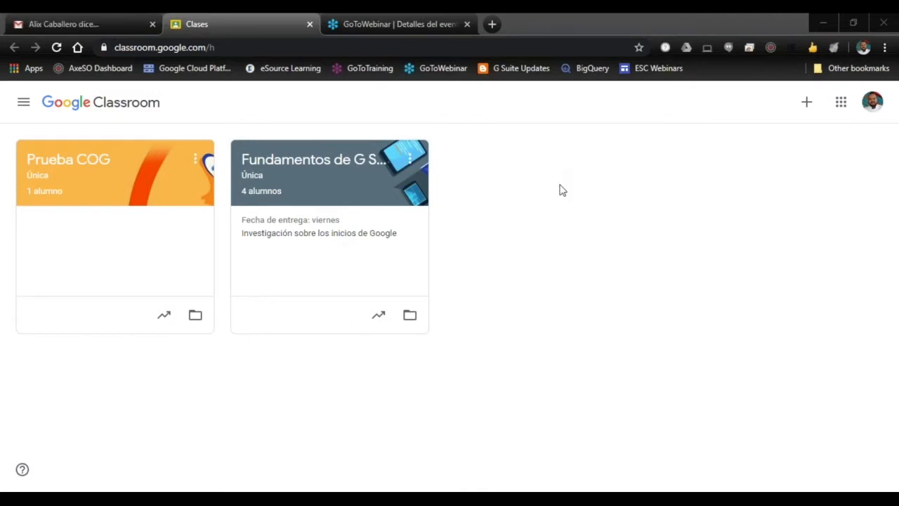
Step: Find Classroom in the list of Google apps, then close the list
click(842, 107)
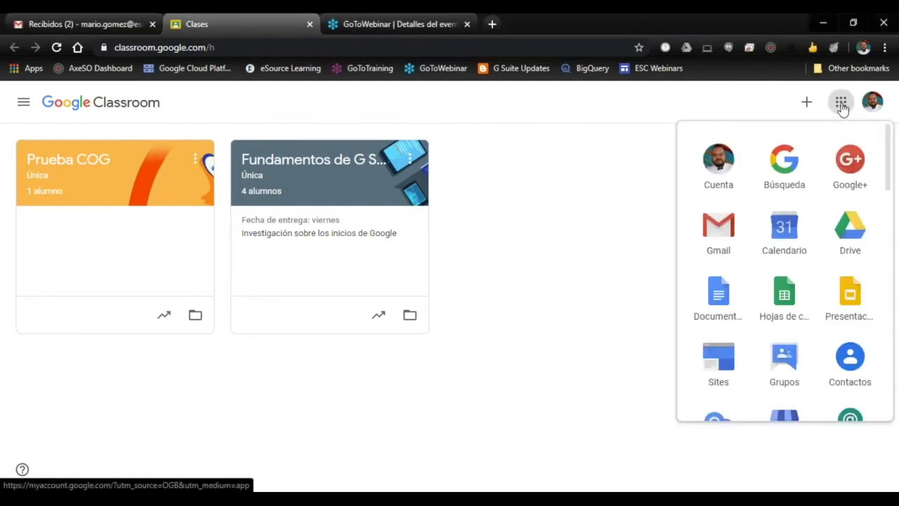
scroll(763, 242, down, 2)
scroll(763, 243, down, 8)
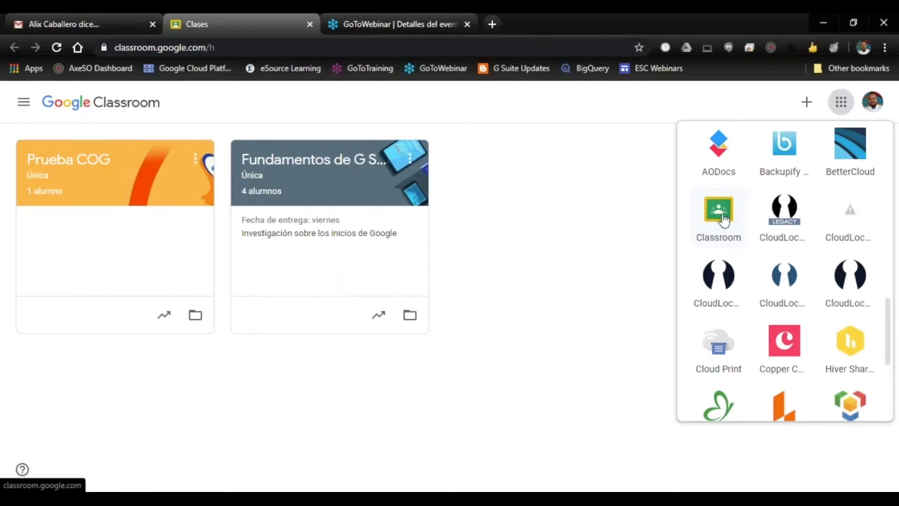
click(618, 229)
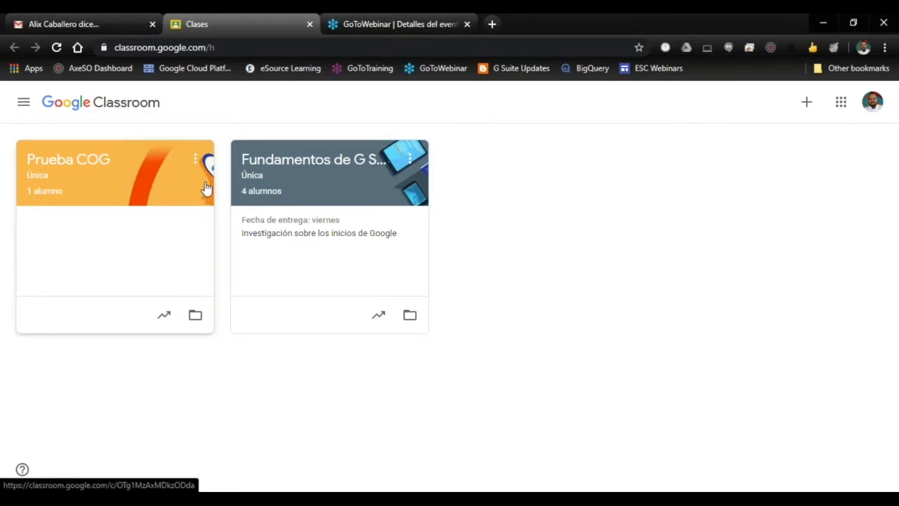
Step: Examine the profile and notification options in Classroom's general Configuración page, and return to the Clases overview
click(23, 104)
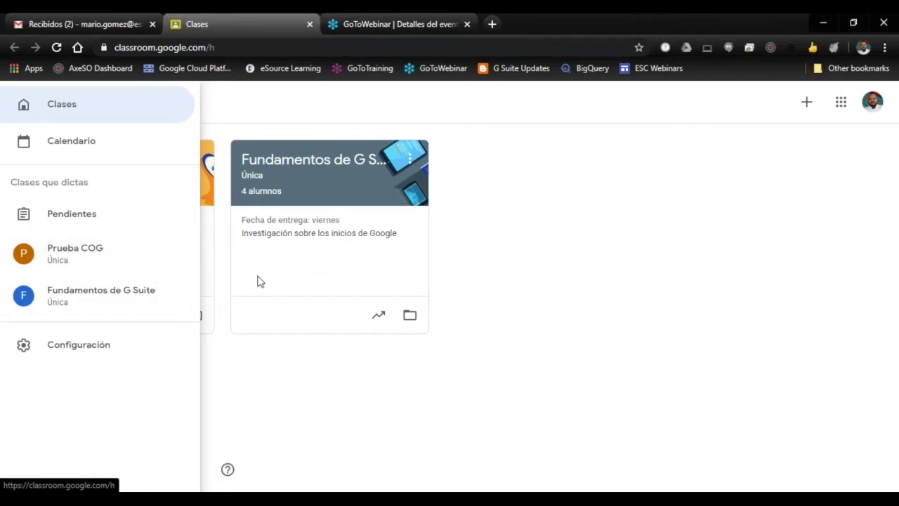
click(77, 348)
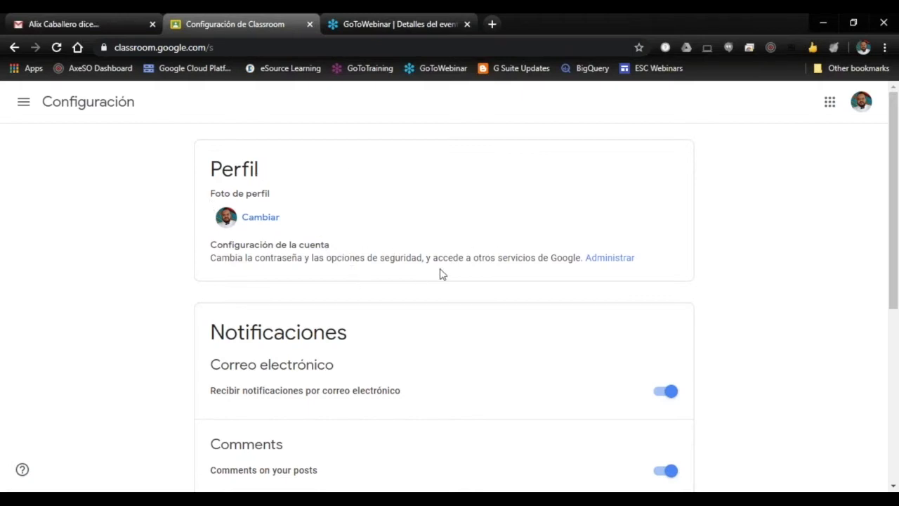
scroll(527, 221, down, 1)
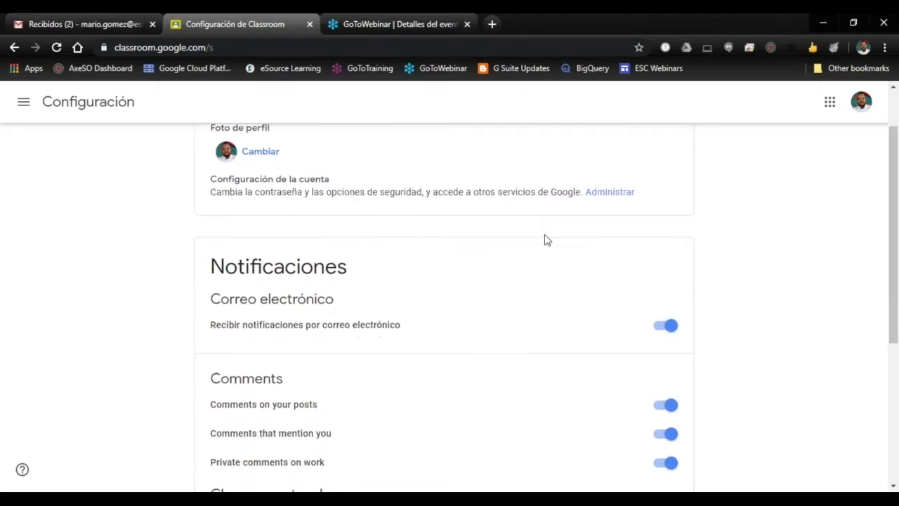
scroll(550, 251, down, 2)
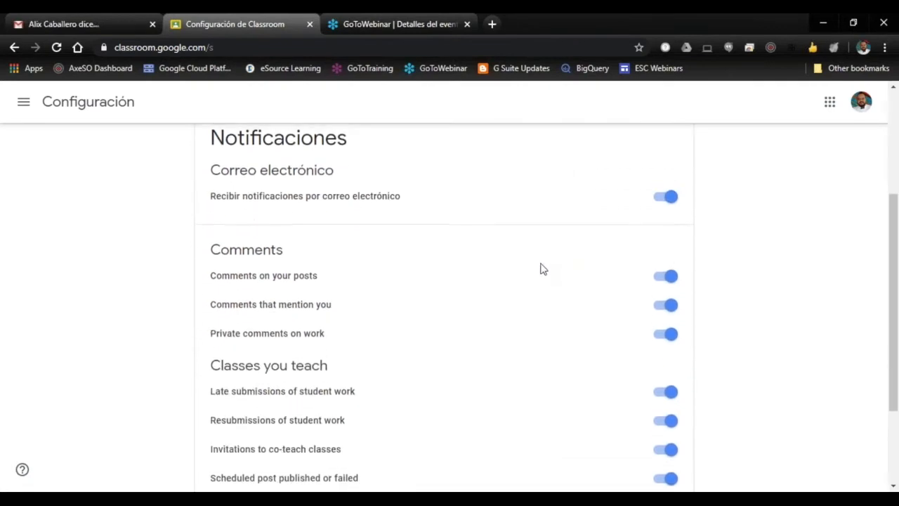
scroll(553, 273, up, 3)
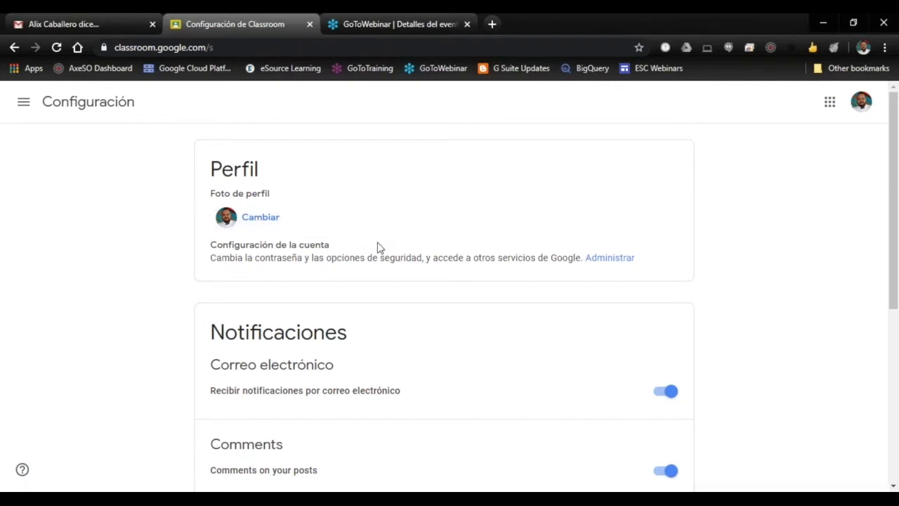
scroll(491, 259, down, 3)
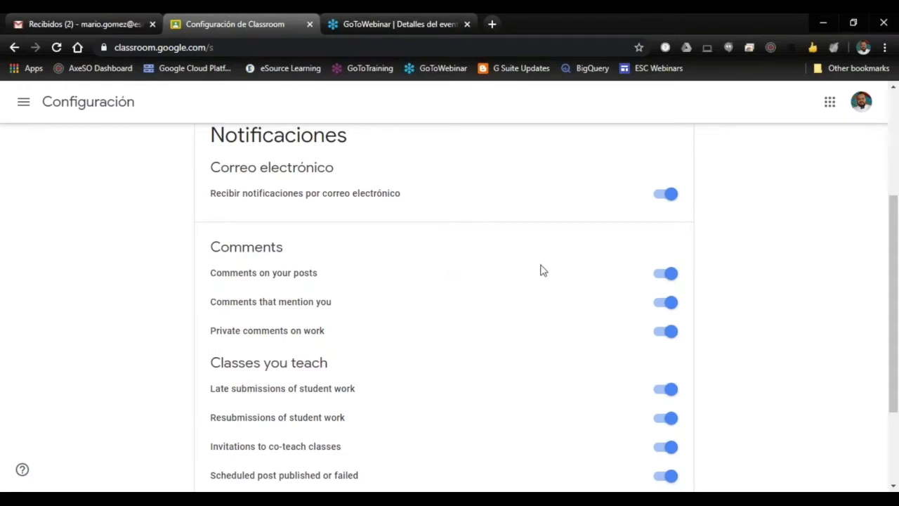
scroll(541, 270, down, 1)
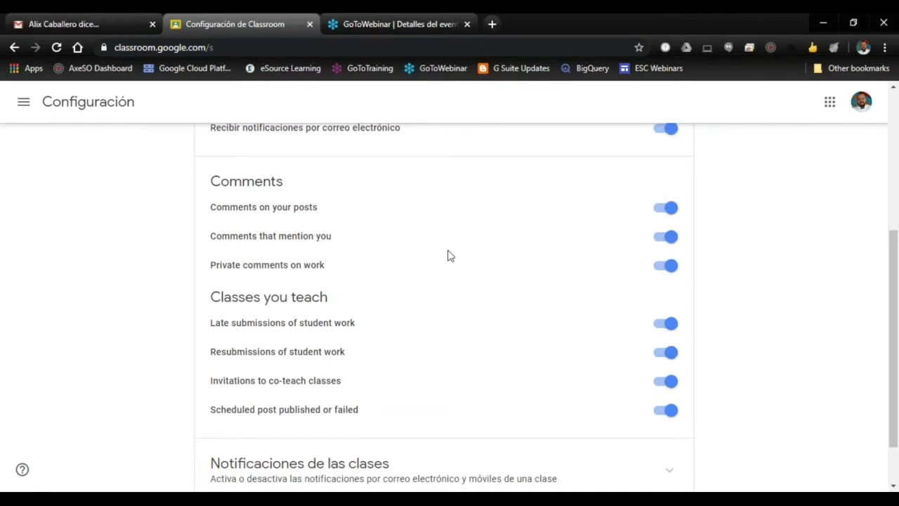
scroll(448, 255, down, 1)
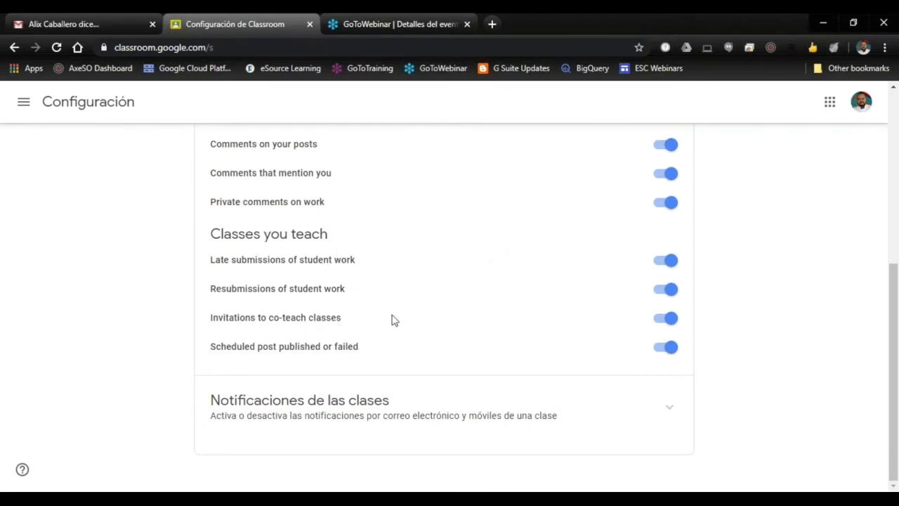
scroll(407, 320, up, 2)
scroll(421, 320, up, 3)
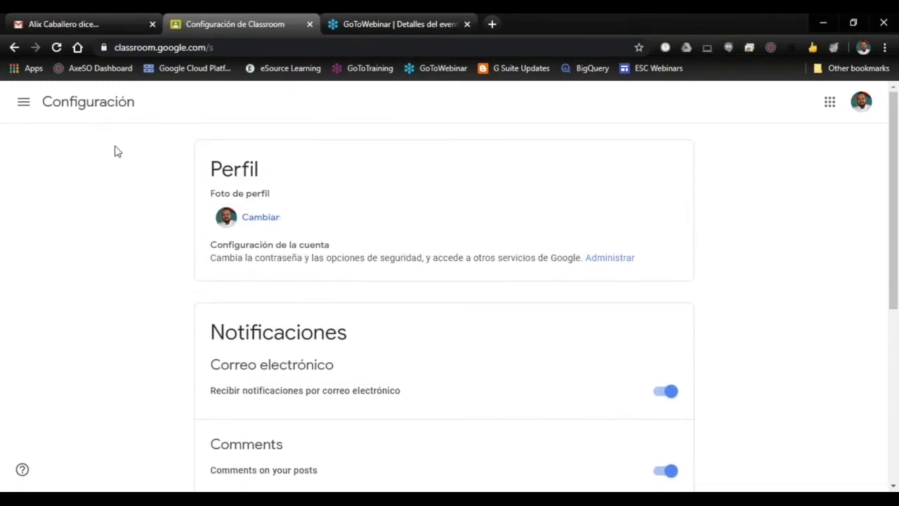
click(24, 104)
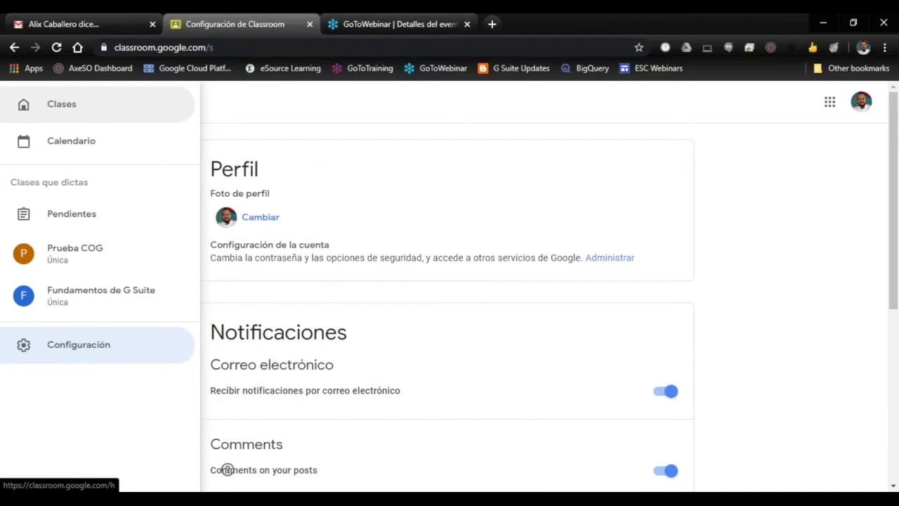
click(82, 110)
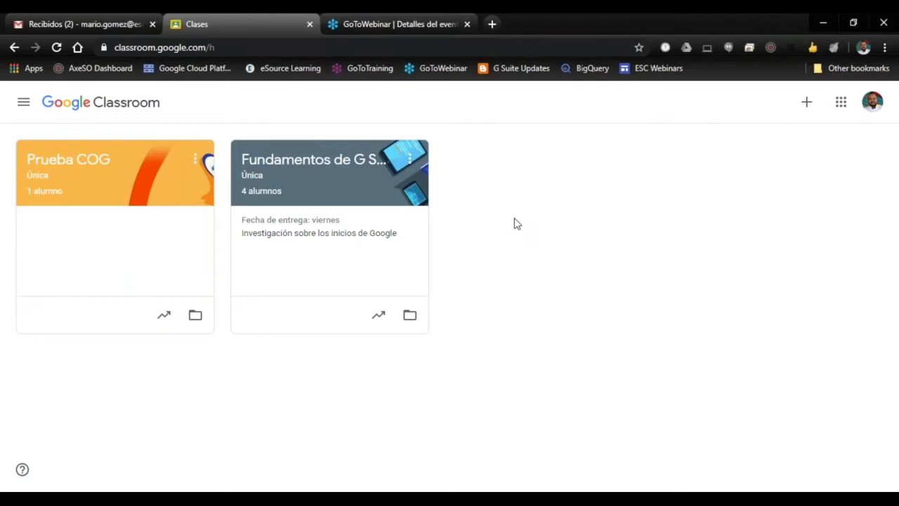
Step: Create a class named Webinar with section Única, subject Prueba and room Virtual
click(807, 104)
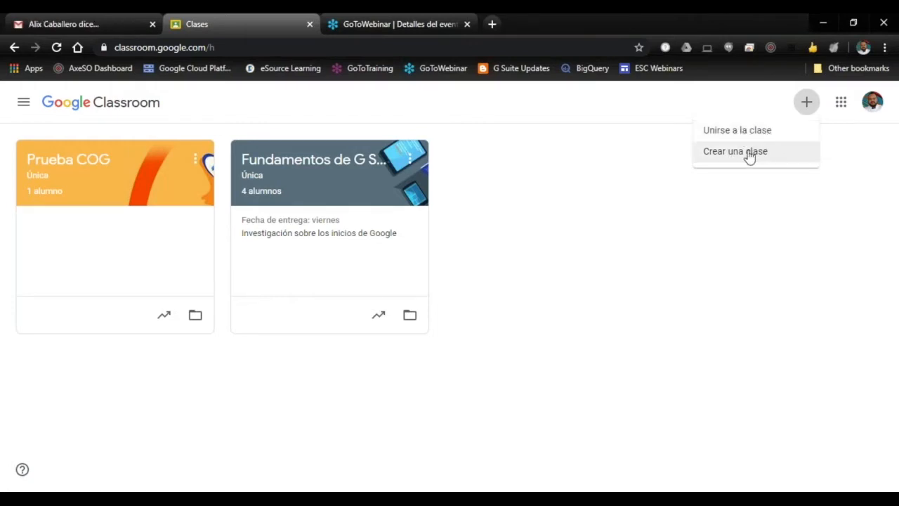
click(748, 159)
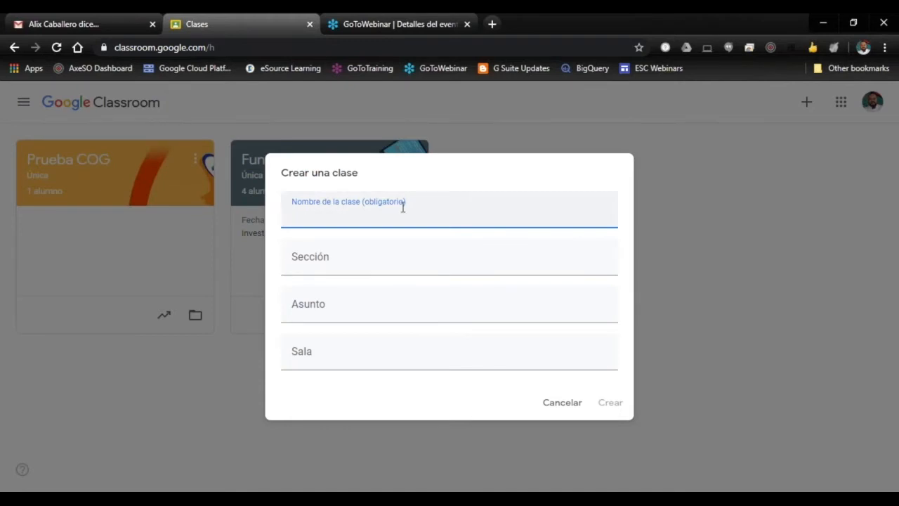
text(Webinar)
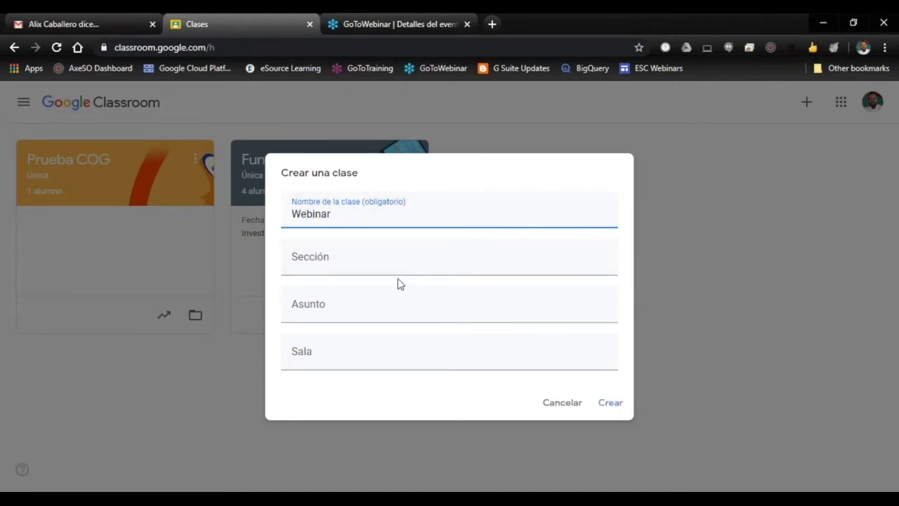
click(388, 267)
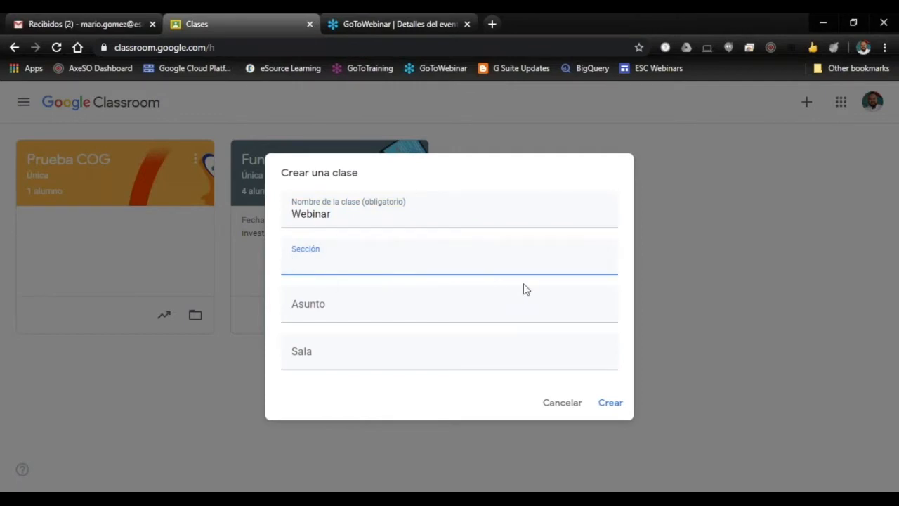
text(Única)
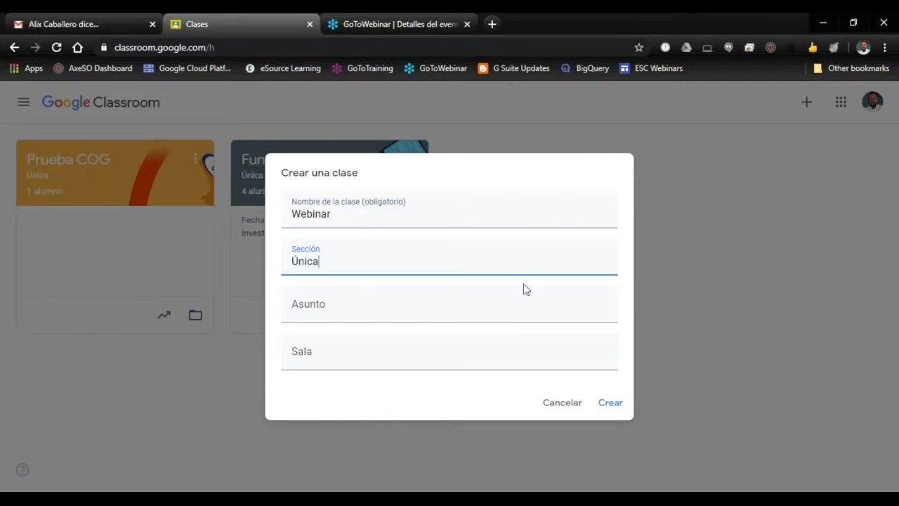
click(340, 316)
text(Prueba)
click(335, 365)
text(Virtual)
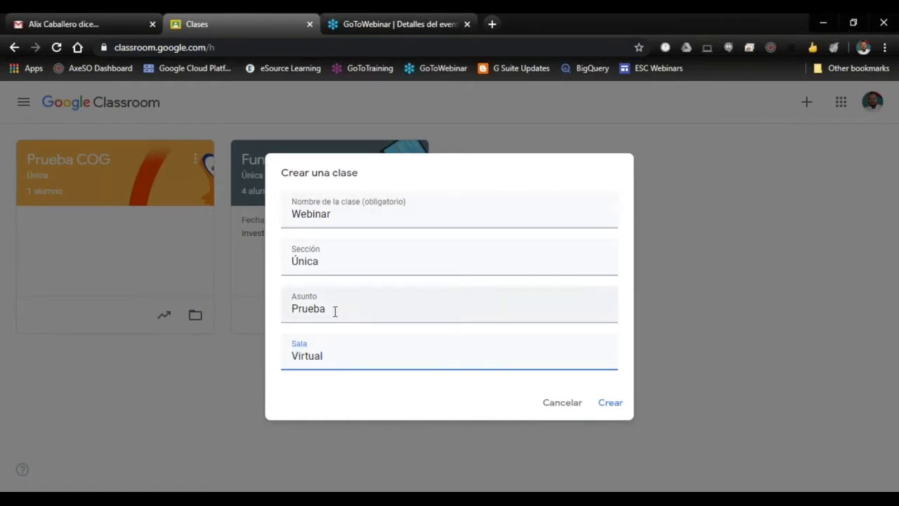
click(610, 403)
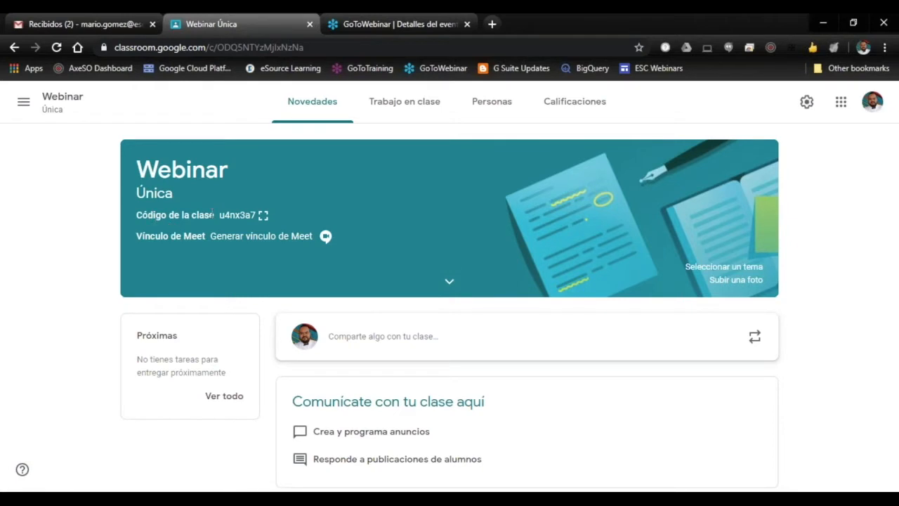
Step: Highlight the Webinar class's code, and open the class settings to review the Detalles de la clase and General sections
double_click(237, 214)
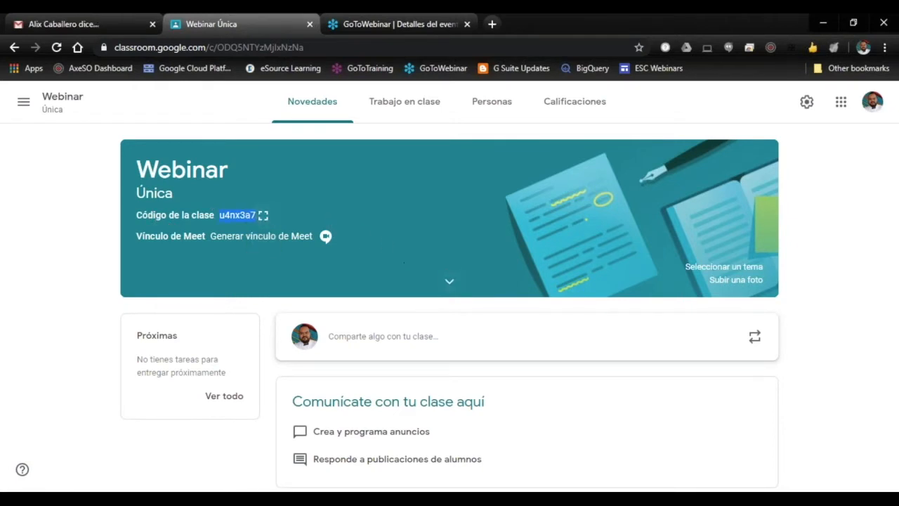
click(298, 278)
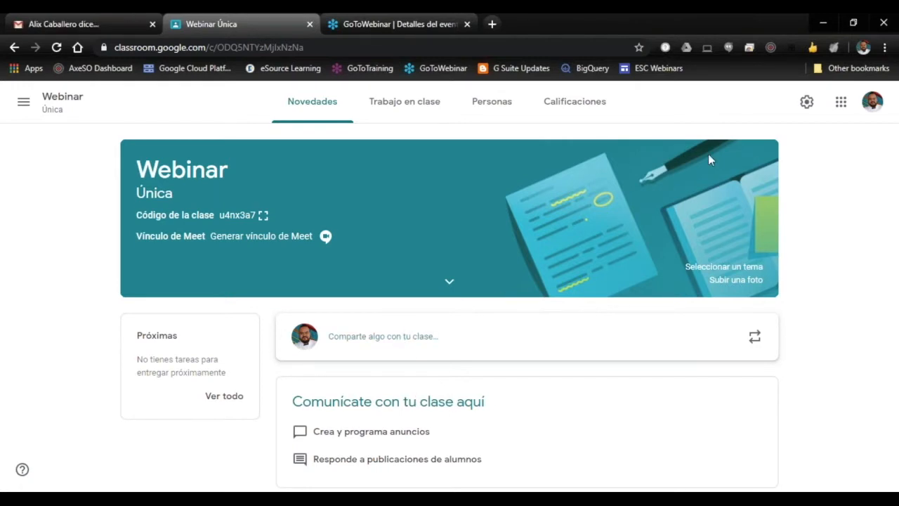
click(807, 102)
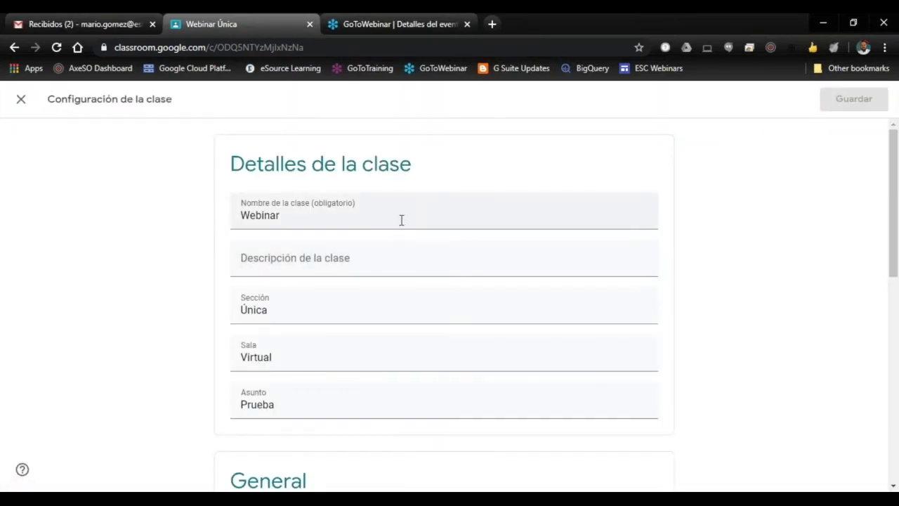
scroll(515, 259, down, 4)
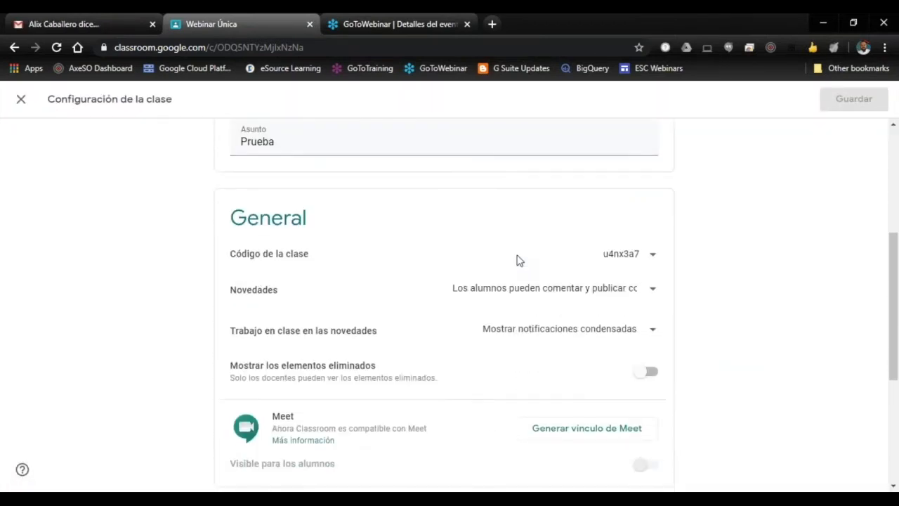
scroll(520, 259, up, 4)
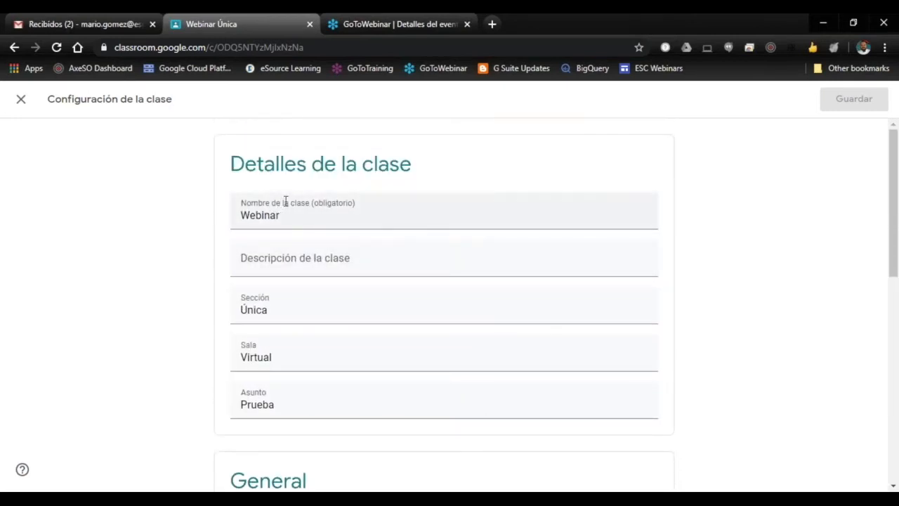
scroll(397, 353, down, 1)
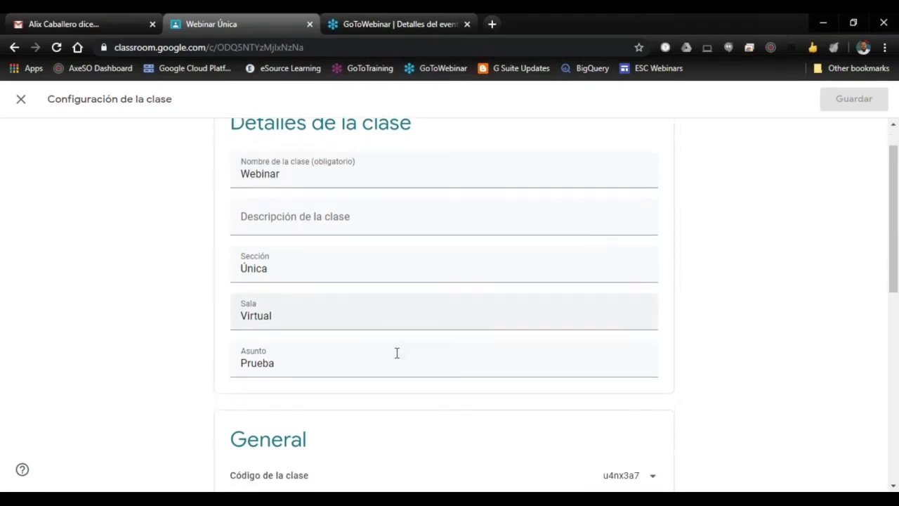
scroll(414, 225, down, 2)
scroll(427, 251, down, 1)
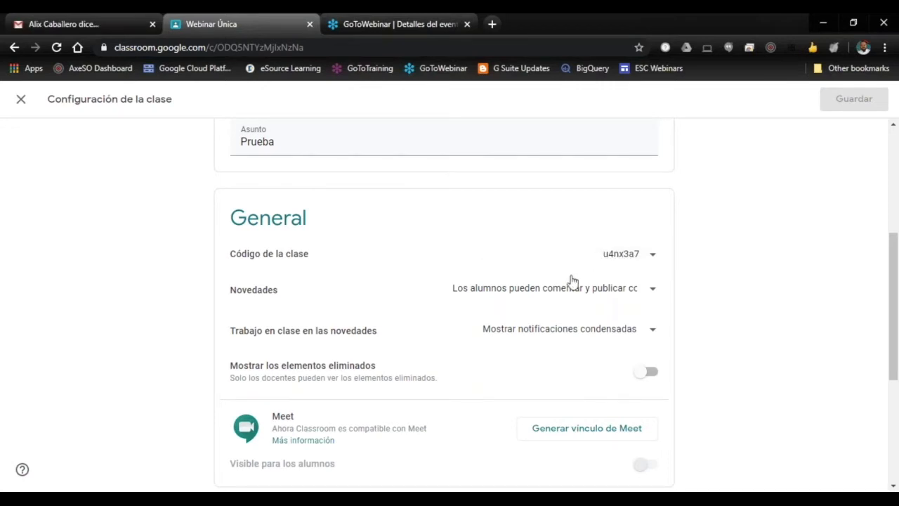
Step: Examine the General options for the class code, Novedades posting permissions and Trabajo en clase en las novedades notifications
click(652, 259)
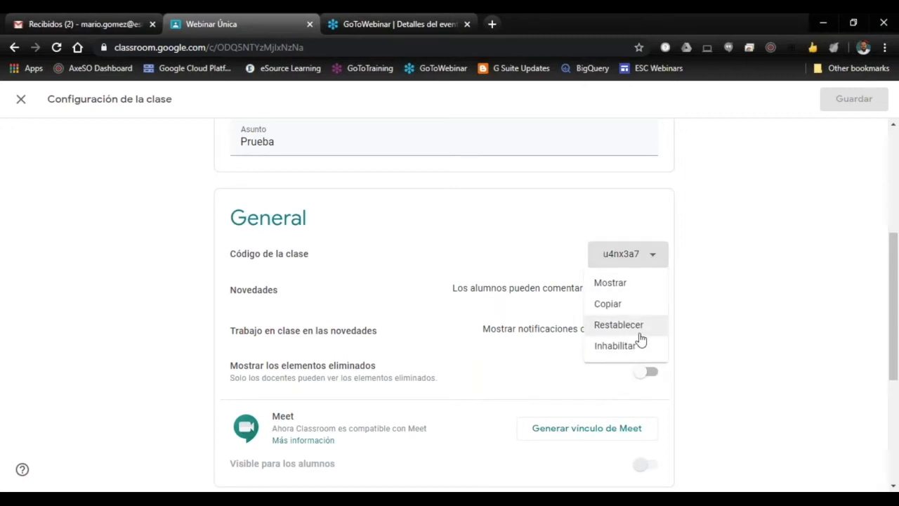
click(715, 300)
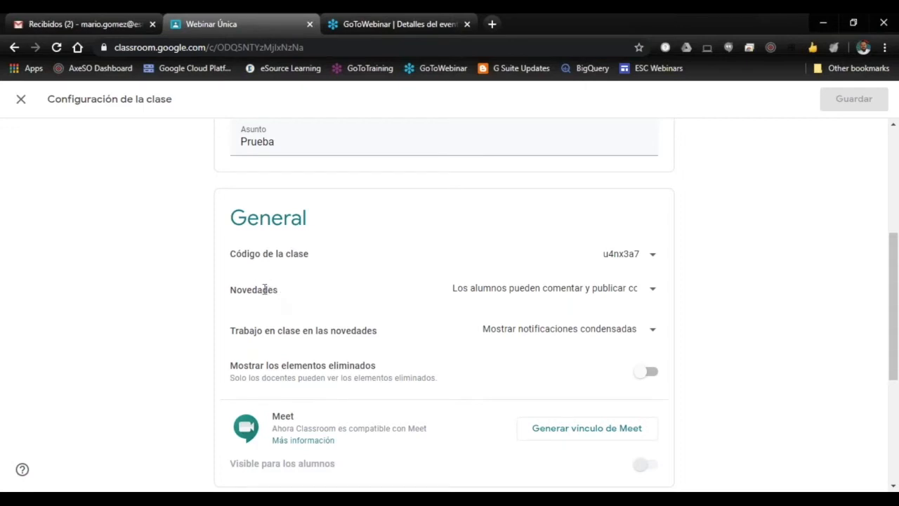
click(658, 292)
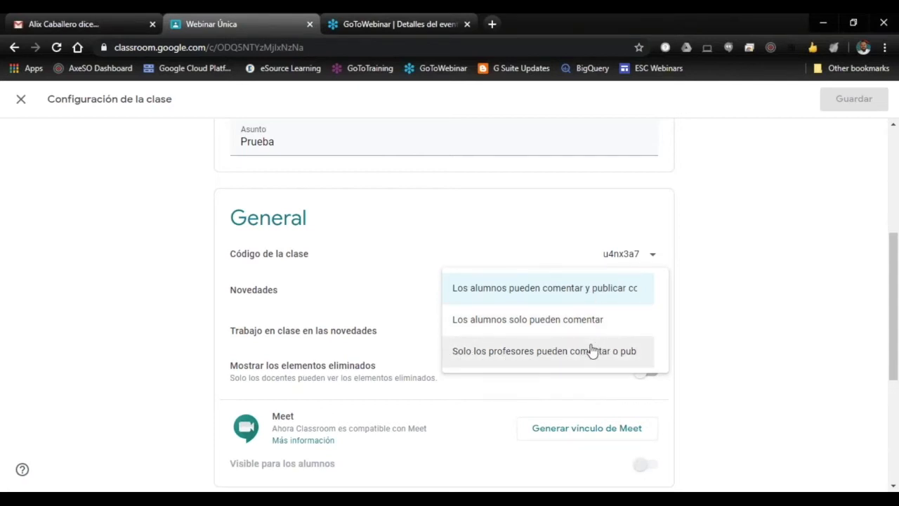
click(593, 297)
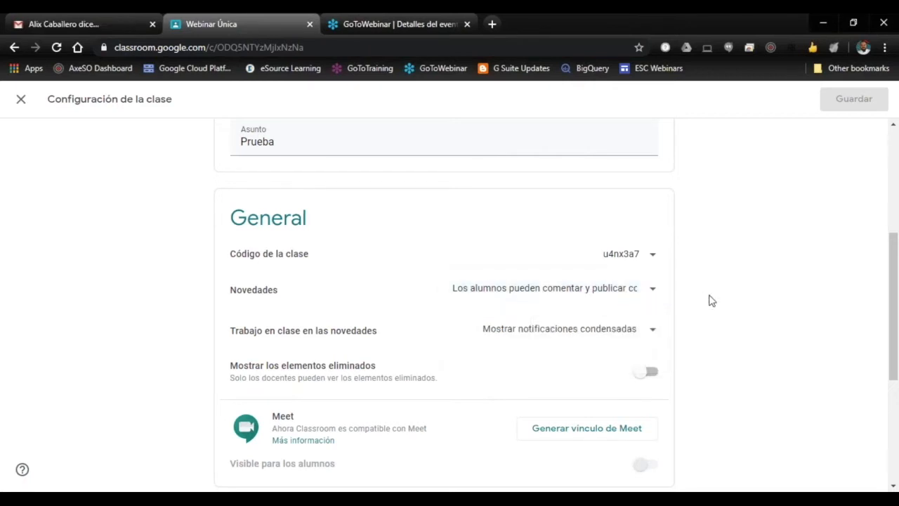
scroll(710, 301, down, 1)
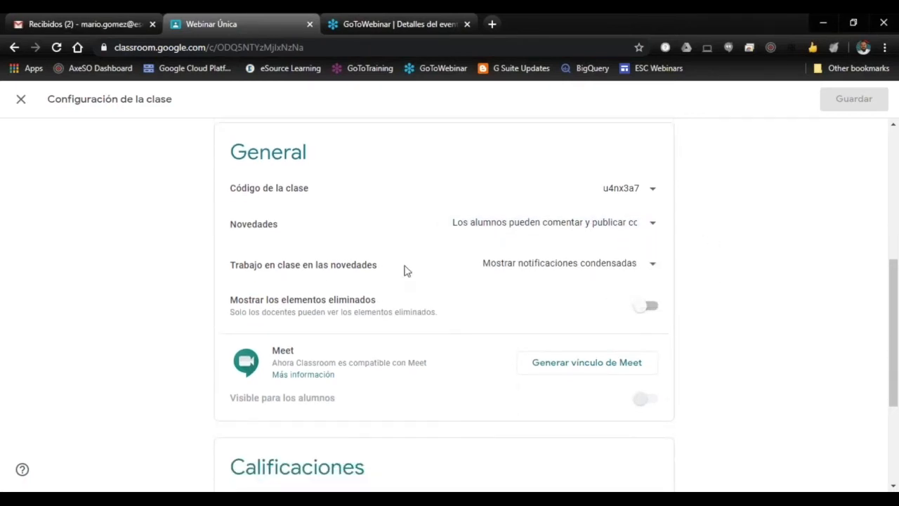
click(644, 268)
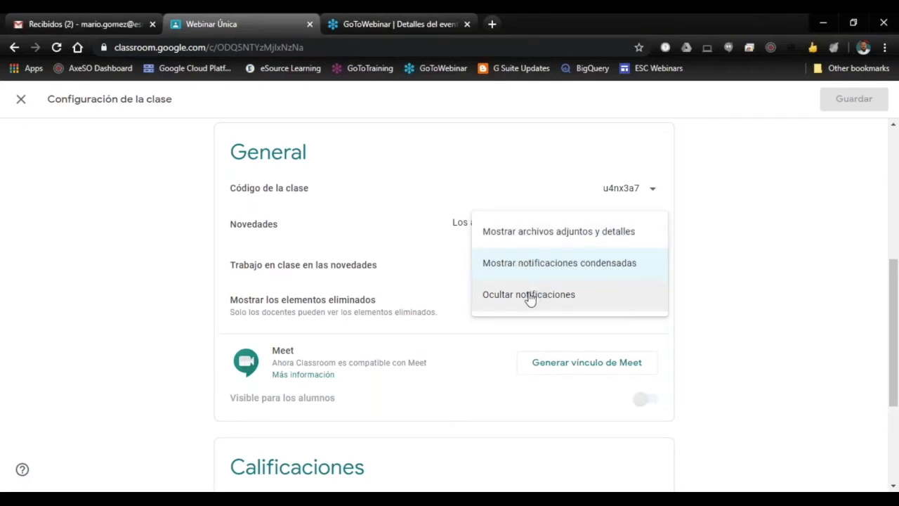
click(717, 281)
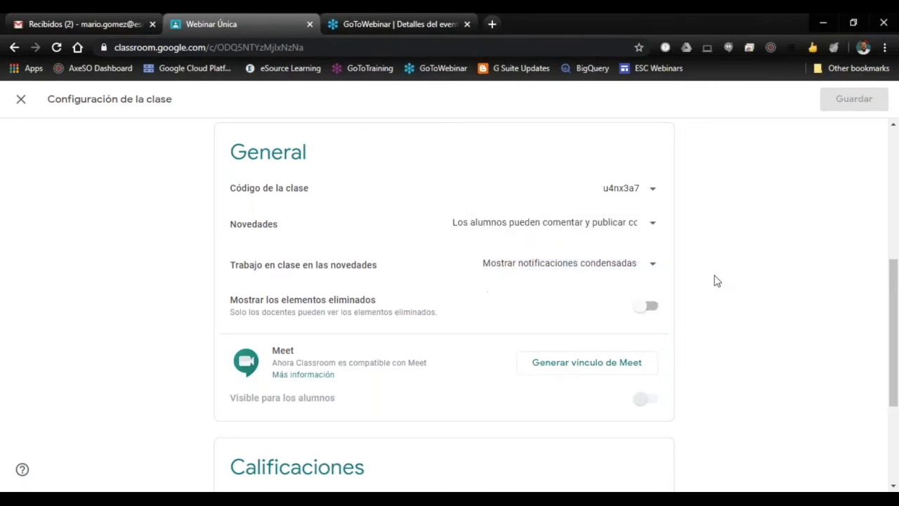
scroll(699, 270, down, 1)
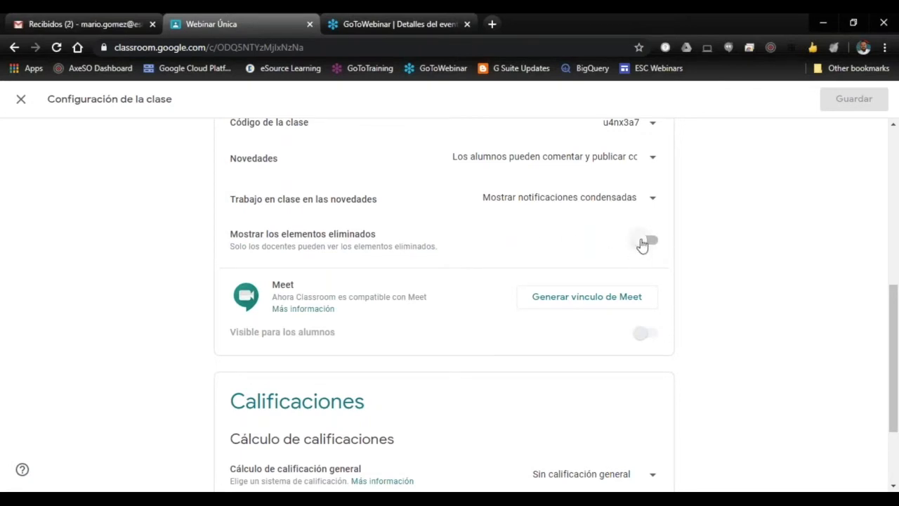
Step: Generate a Meet link for the Webinar class in the General section of the class settings
scroll(718, 259, down, 1)
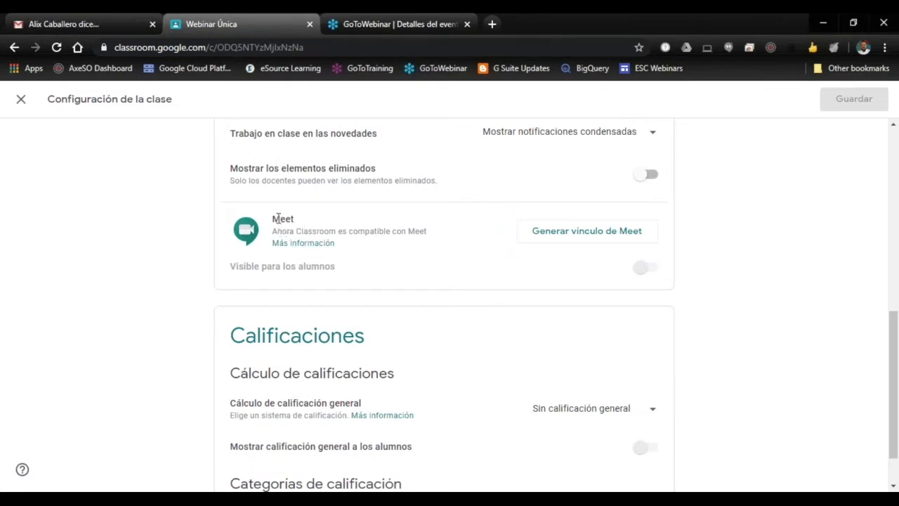
drag(274, 218, 305, 217)
click(358, 217)
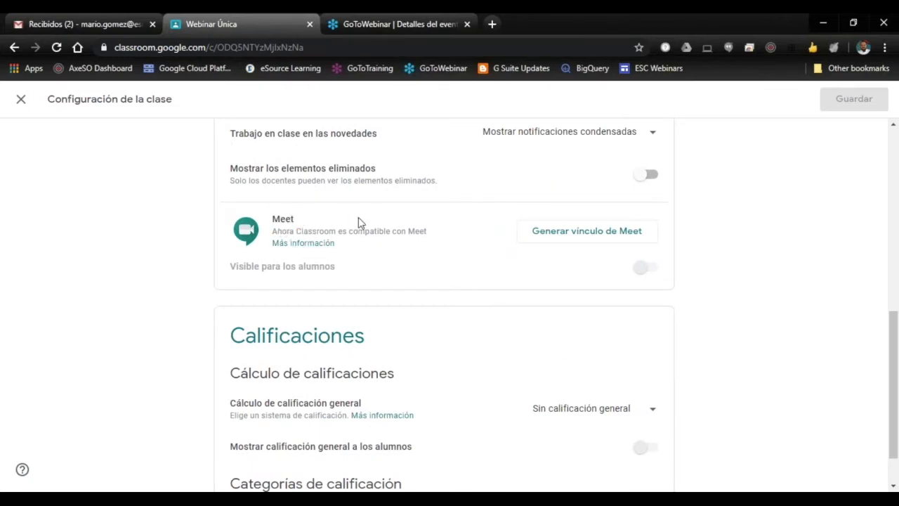
click(597, 238)
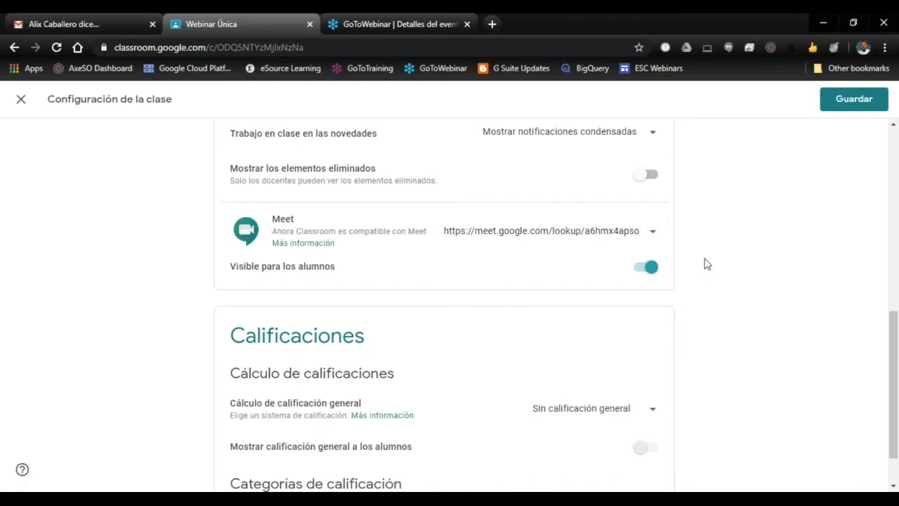
Step: Review the Cálculo de calificación general options under Calificaciones, and save the class settings
scroll(705, 261, down, 1)
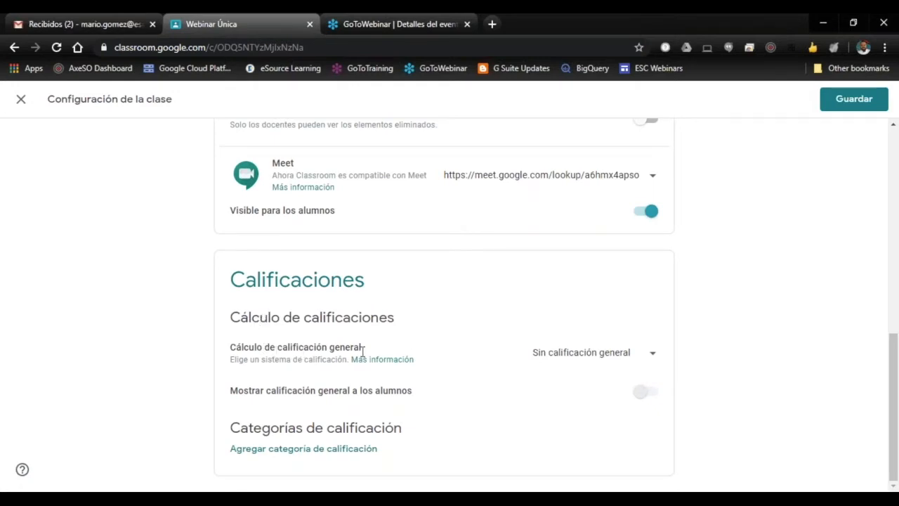
click(653, 357)
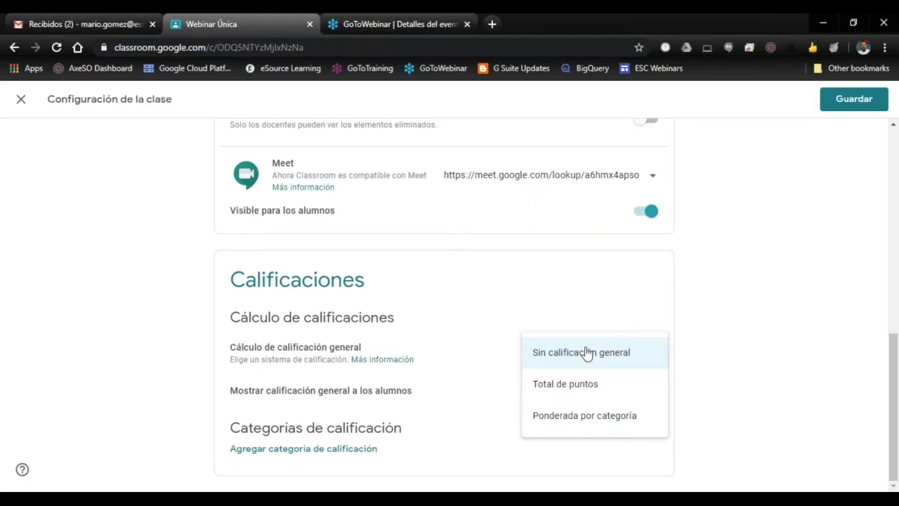
click(707, 345)
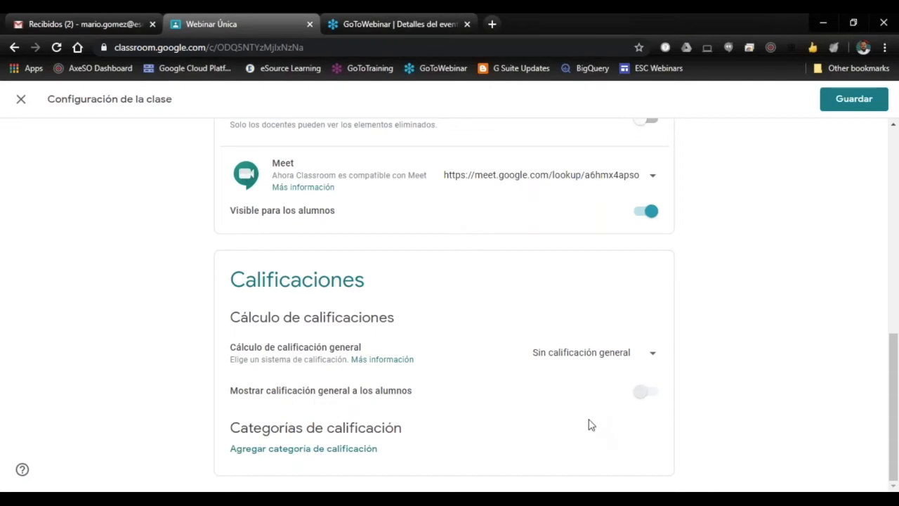
scroll(590, 424, up, 6)
scroll(680, 350, up, 2)
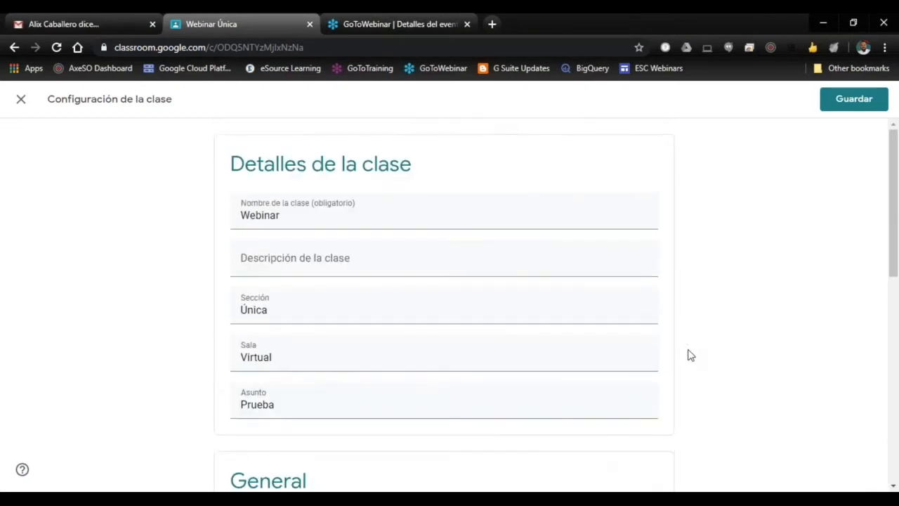
click(849, 105)
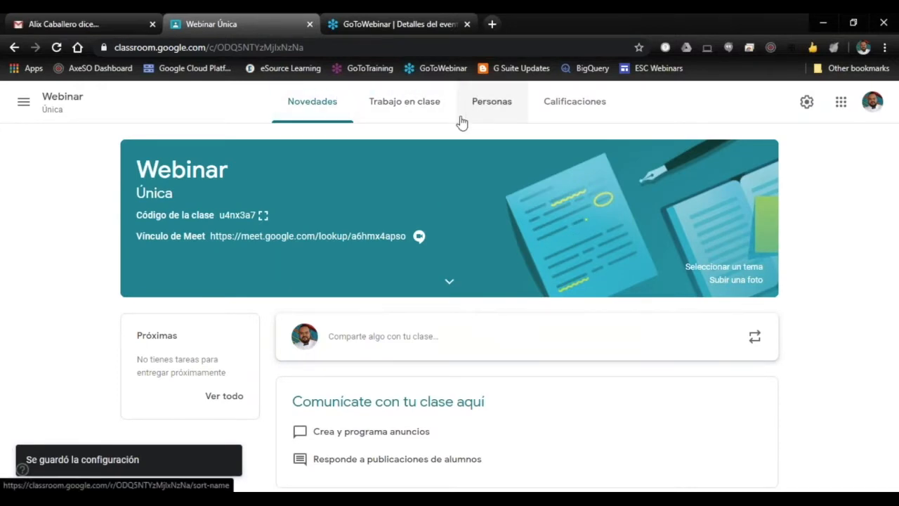
Step: Invite three students by name to the Webinar class from its Personas page
click(494, 104)
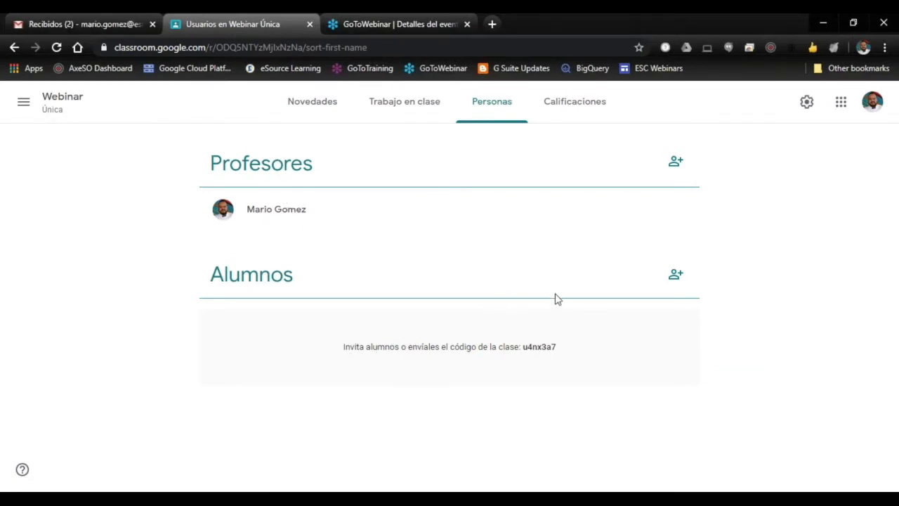
click(676, 278)
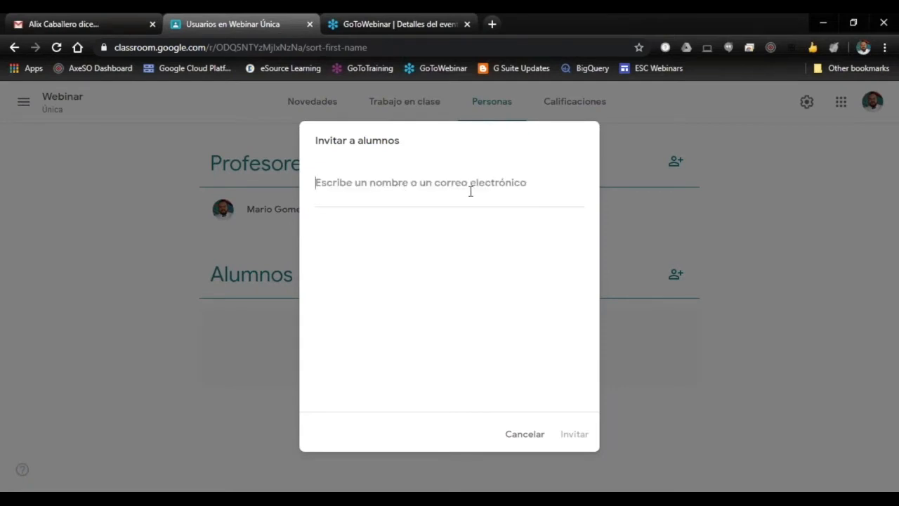
text(alix)
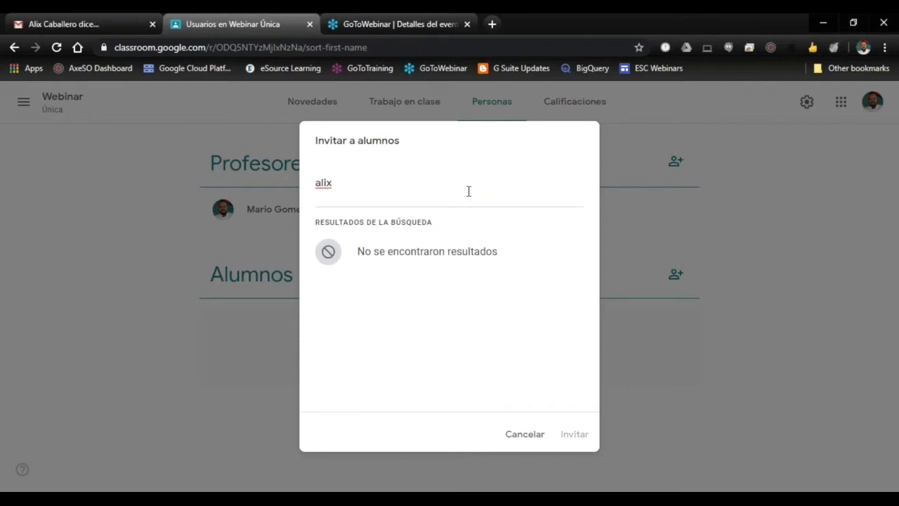
key(BackSpace)
key(BackSpace)
key(BackSpace)
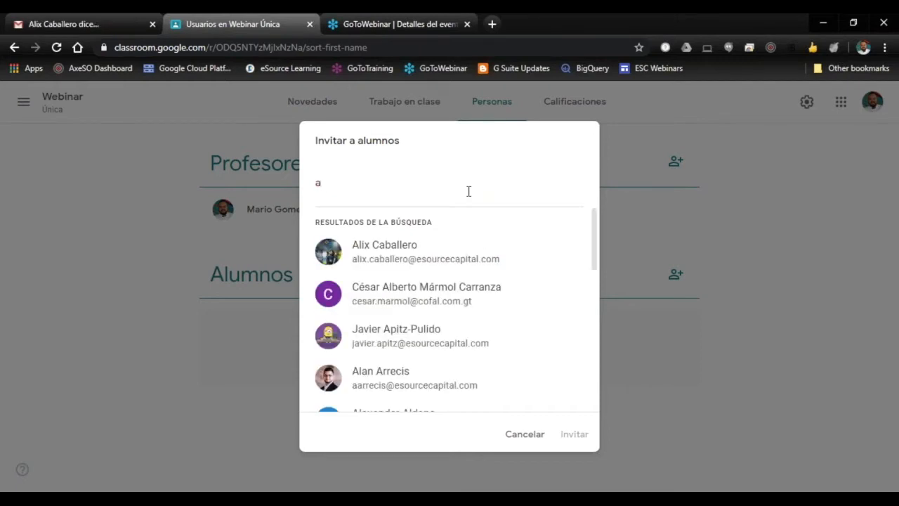
click(432, 248)
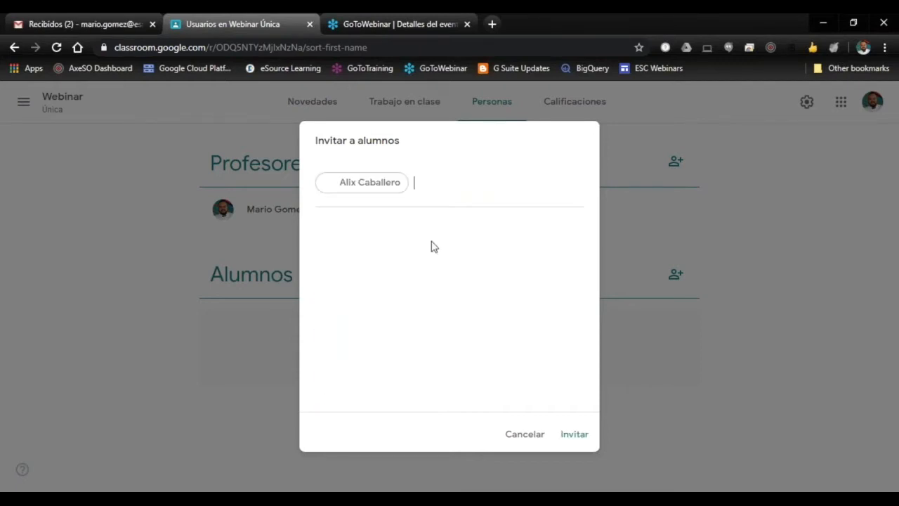
text(nathaly)
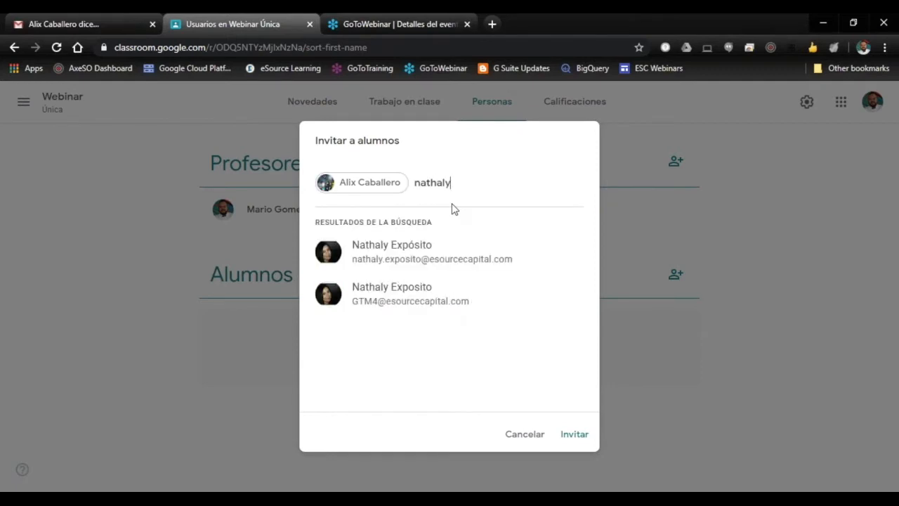
click(430, 249)
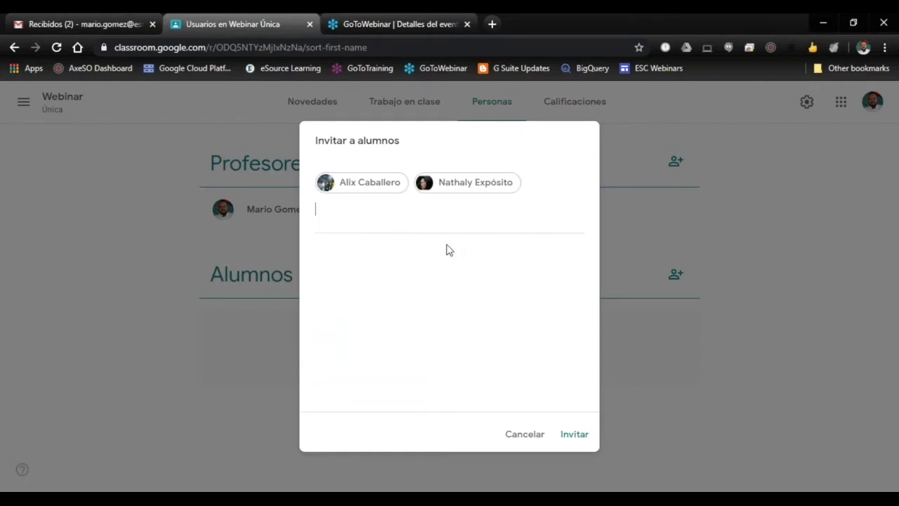
text(carel)
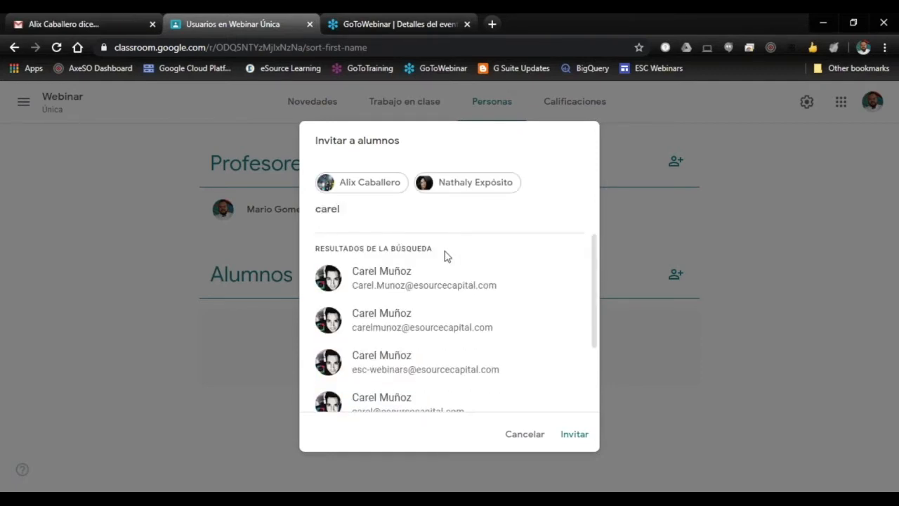
click(424, 284)
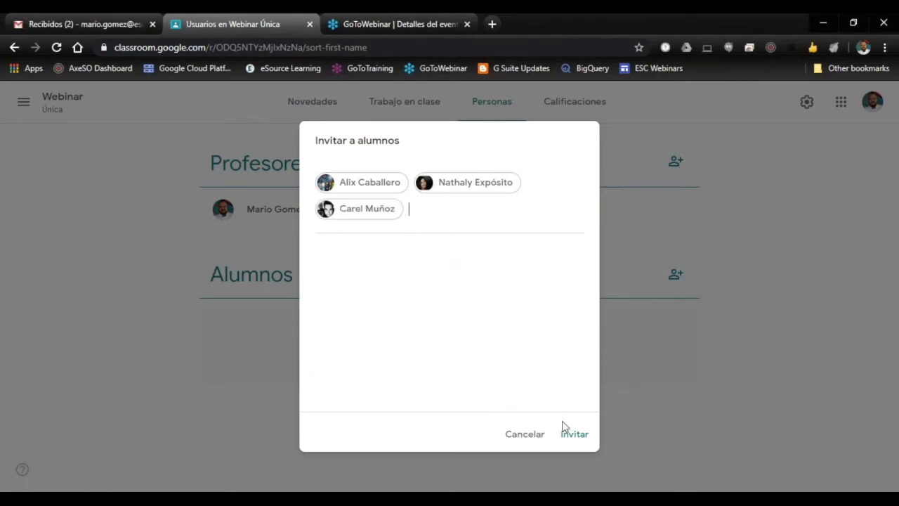
click(574, 436)
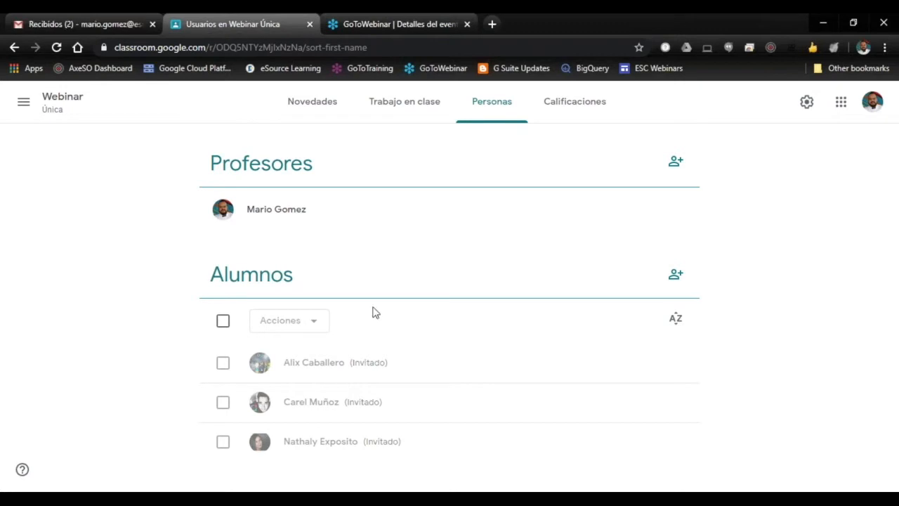
Step: Check the teacher invitation form without inviting anyone, and highlight the class's Meet link on the Novedades page
click(677, 166)
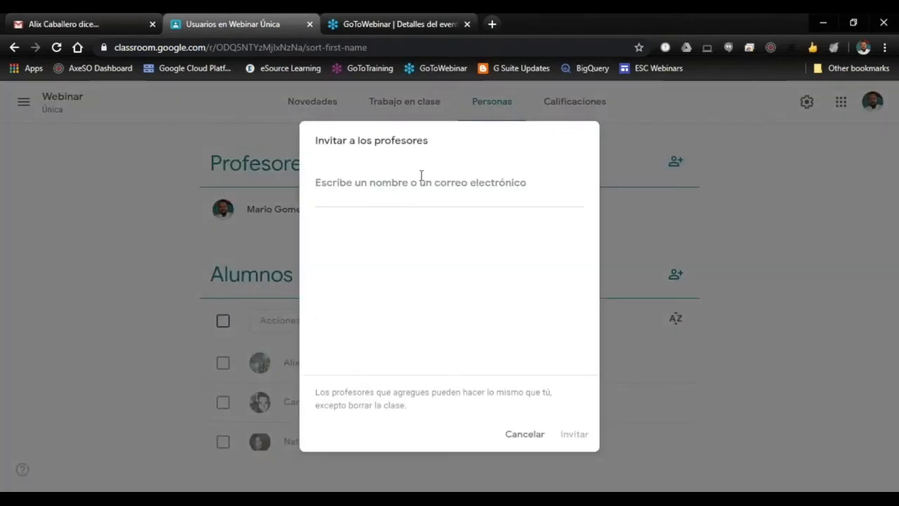
click(526, 438)
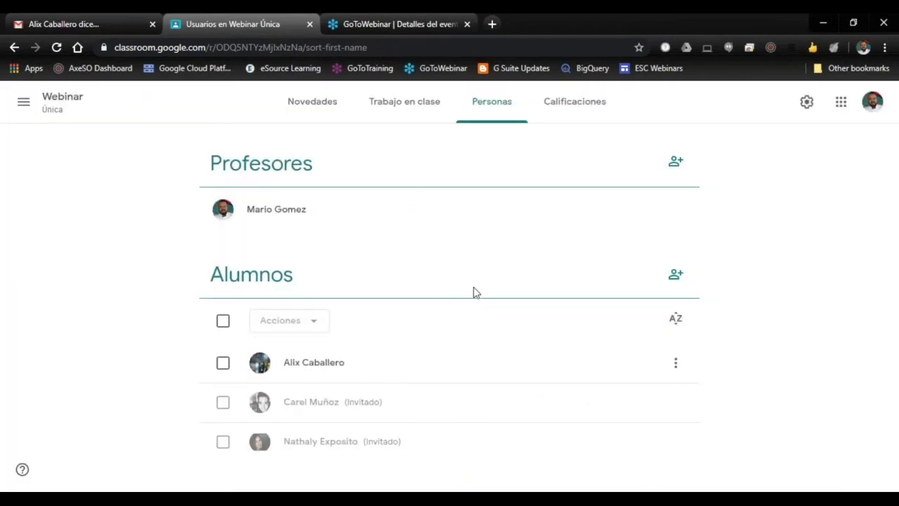
click(321, 109)
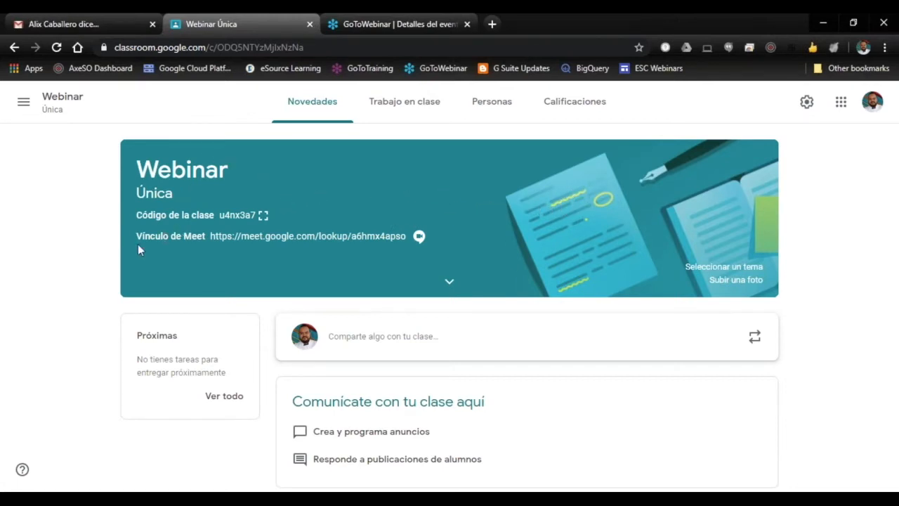
drag(200, 236, 302, 238)
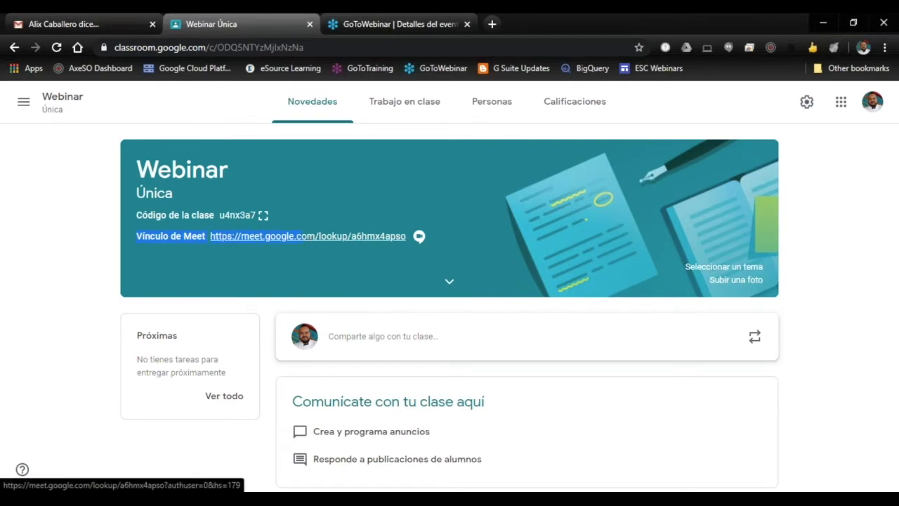
click(389, 254)
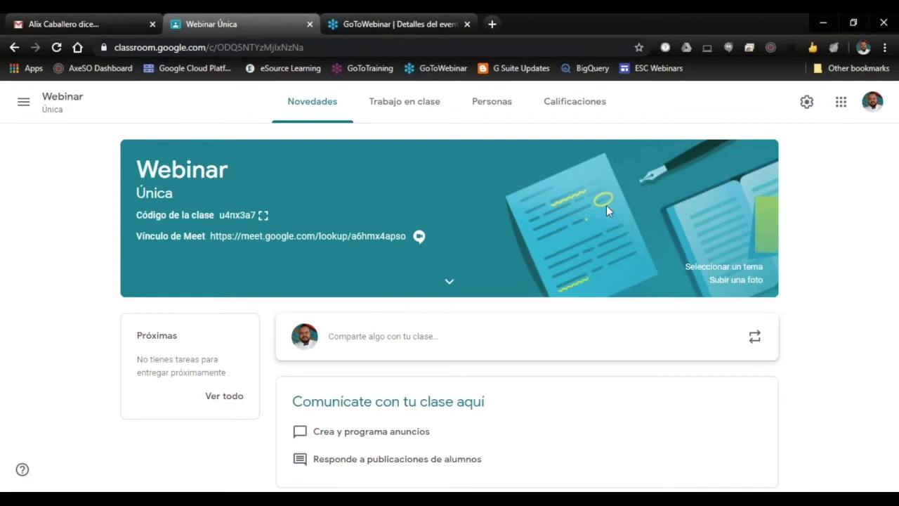
Step: Open the class theme gallery and browse the General, English & History, Math & Science, Arts and Sports images
click(692, 265)
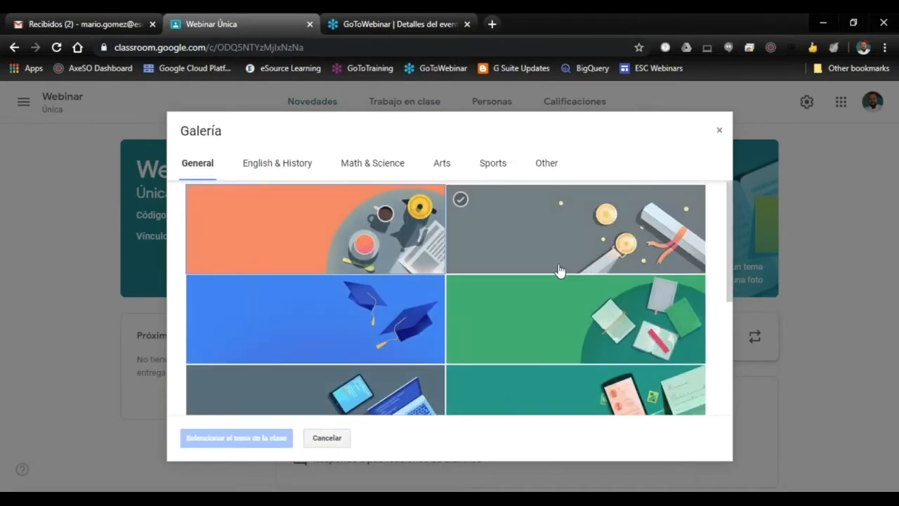
scroll(560, 271, down, 1)
scroll(566, 274, down, 2)
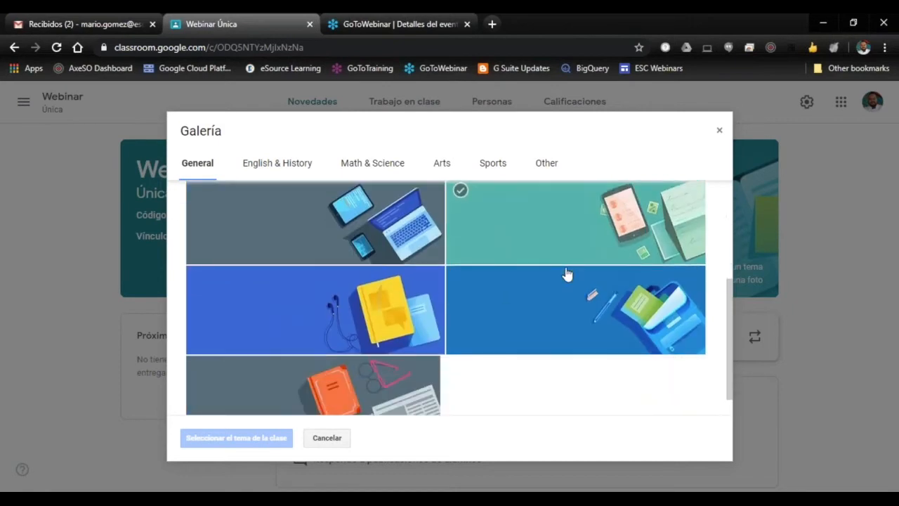
scroll(569, 275, down, 1)
scroll(566, 280, up, 4)
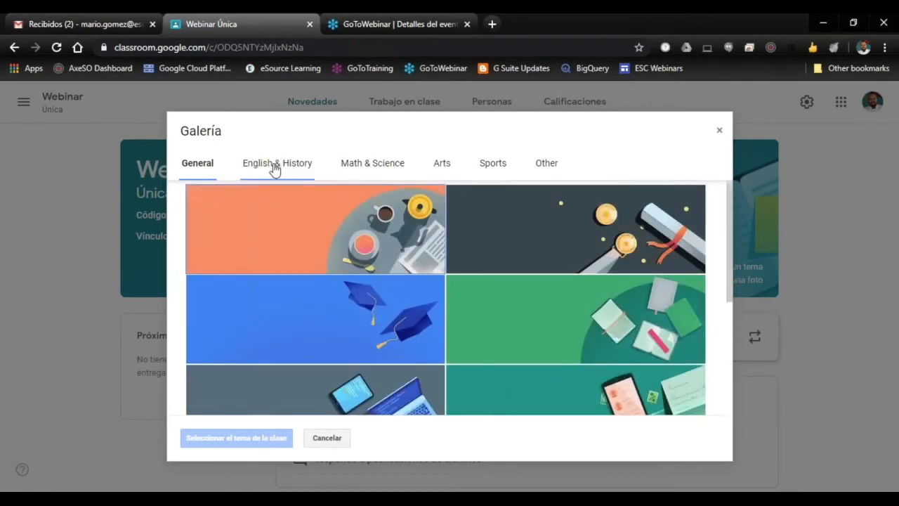
click(275, 167)
click(368, 166)
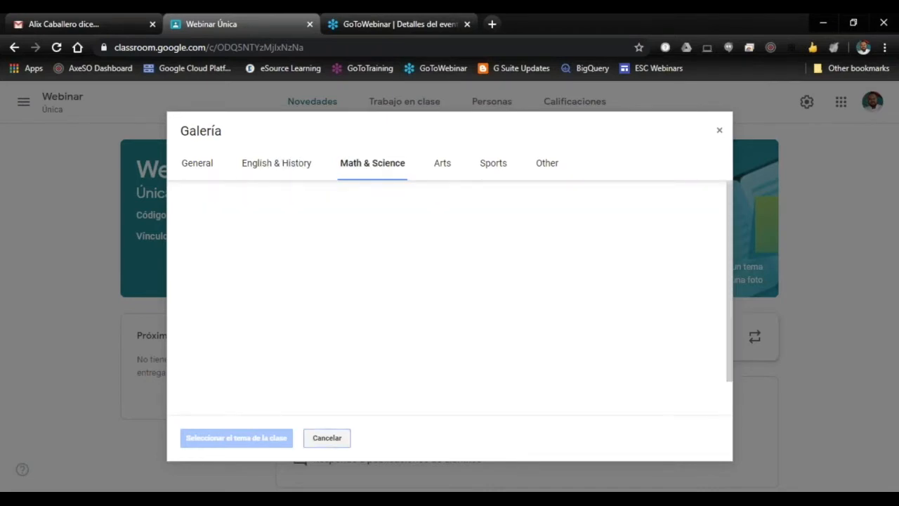
click(444, 165)
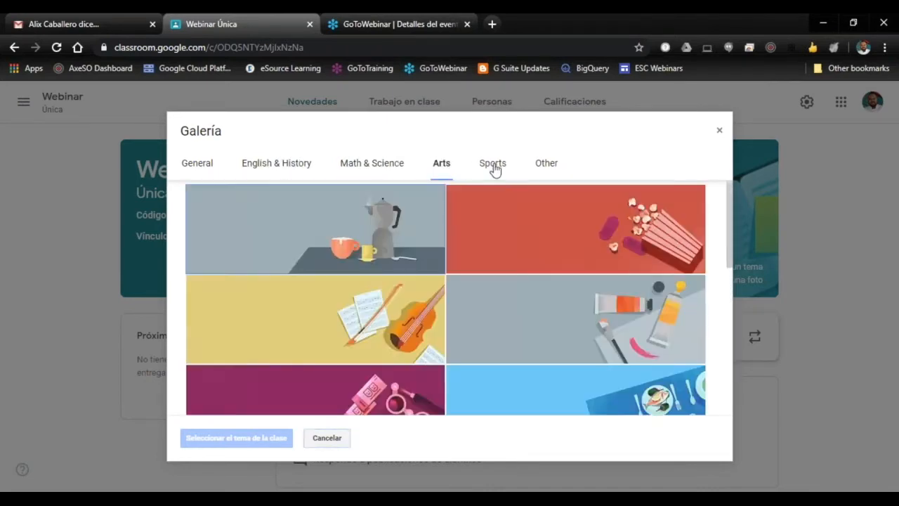
click(493, 167)
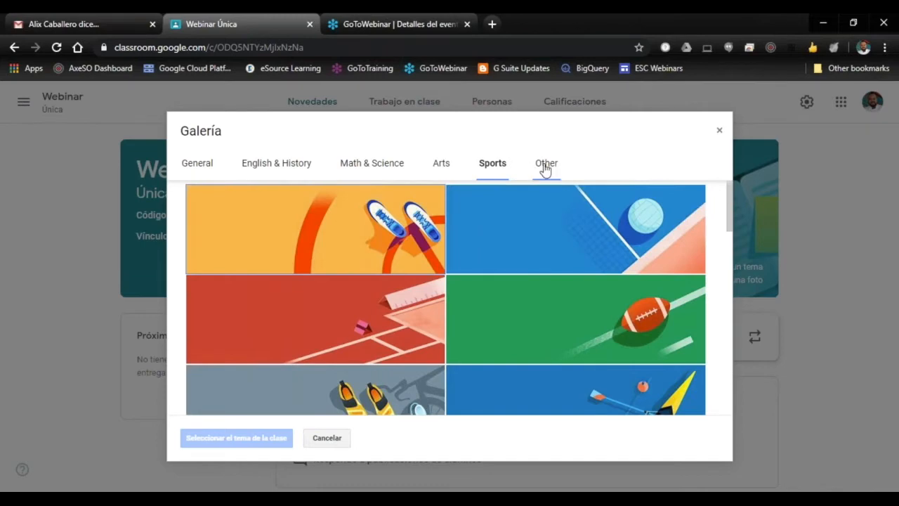
Step: Look through the Other category of theme images, and return to the General category
click(545, 167)
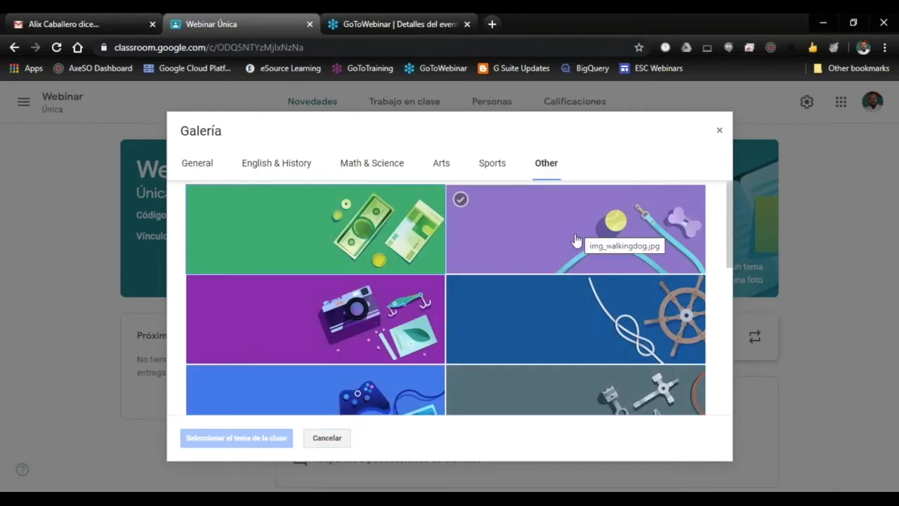
scroll(578, 249, down, 4)
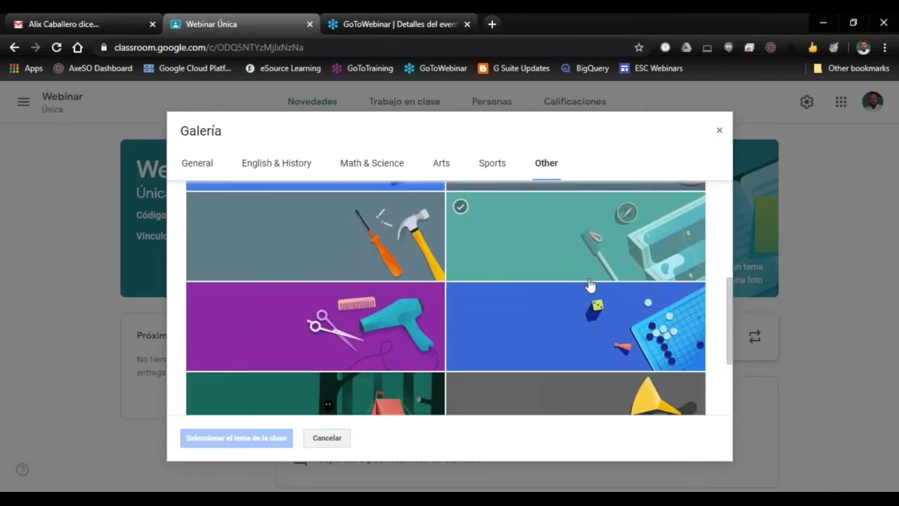
scroll(589, 284, down, 2)
scroll(592, 284, up, 4)
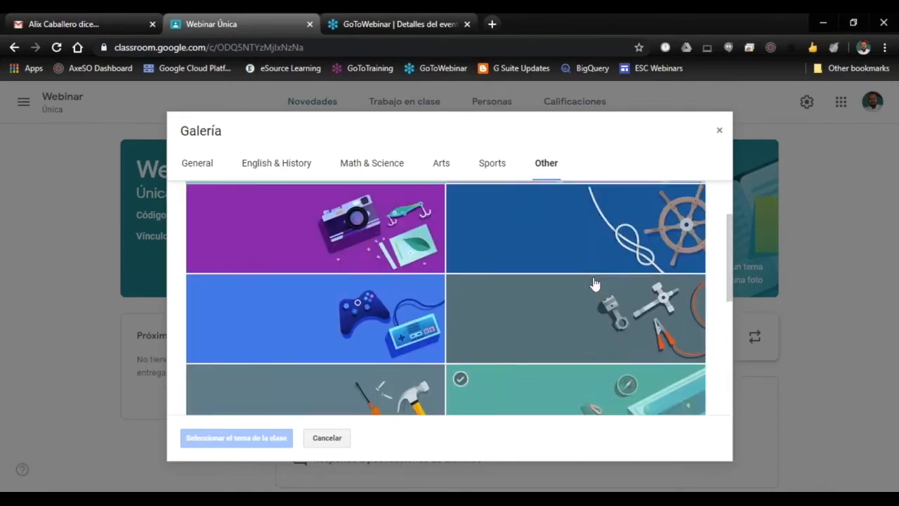
scroll(594, 284, up, 2)
scroll(595, 284, down, 3)
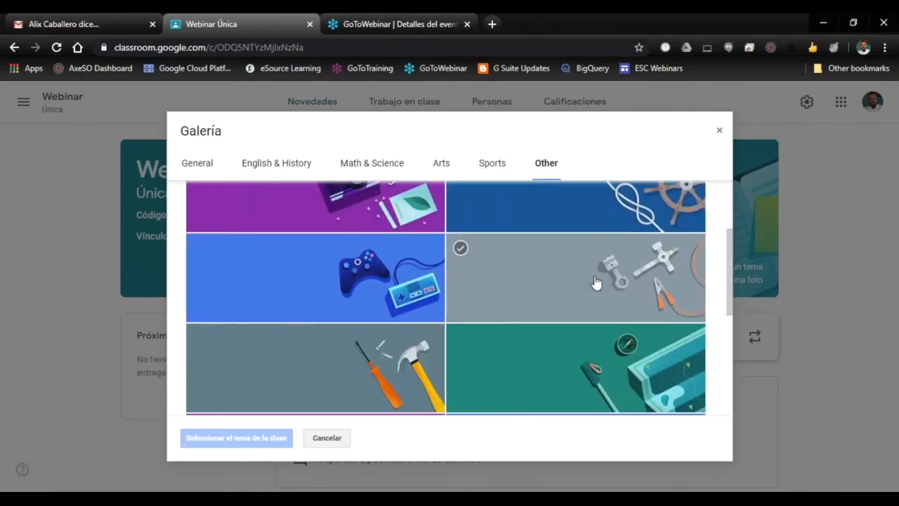
scroll(594, 283, down, 3)
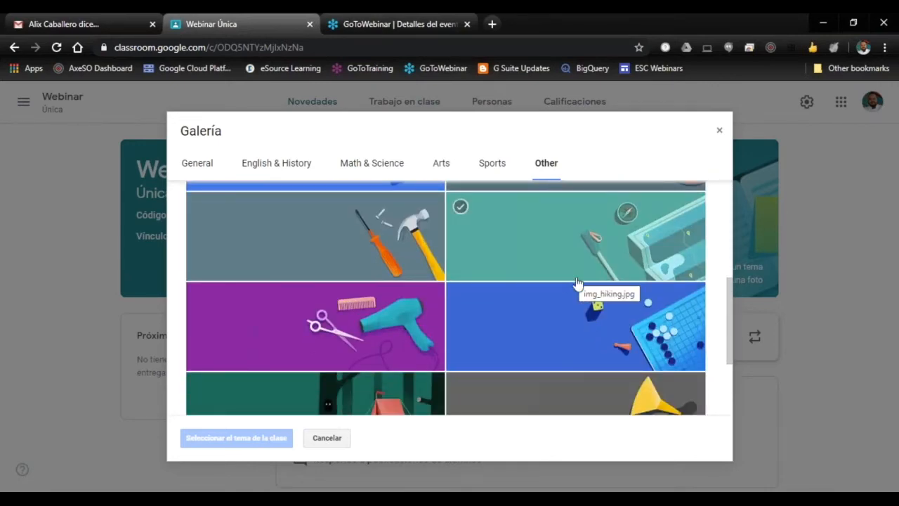
scroll(577, 284, up, 5)
click(194, 166)
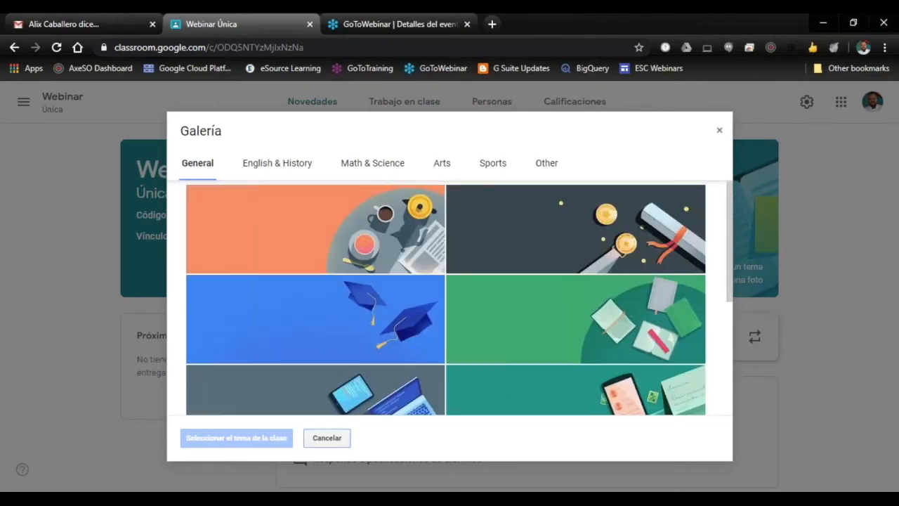
Step: Set the class header theme to the General gallery image showing a laptop, tablet and phone (img_code.jpg)
scroll(496, 246, down, 2)
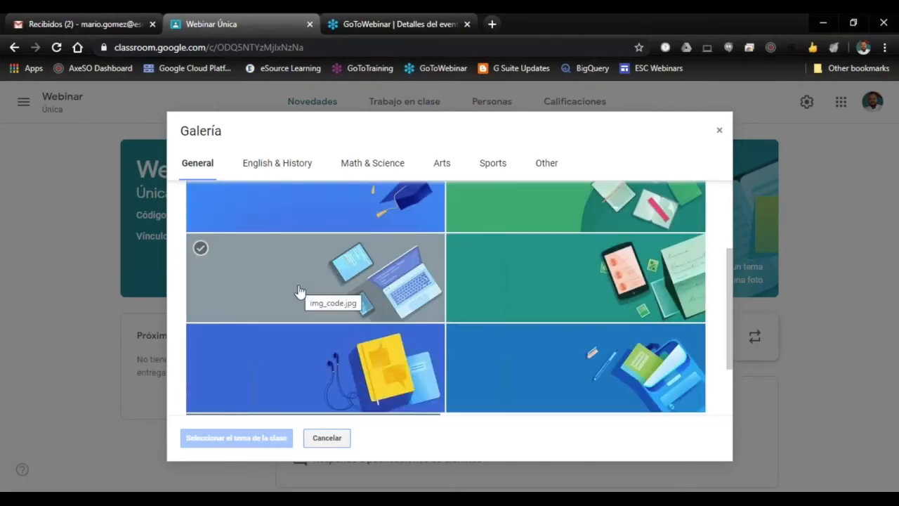
click(299, 290)
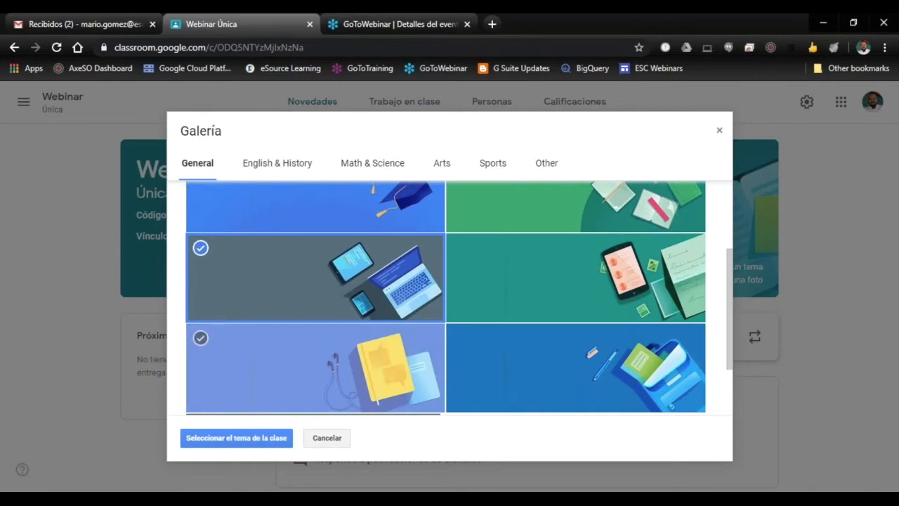
click(243, 444)
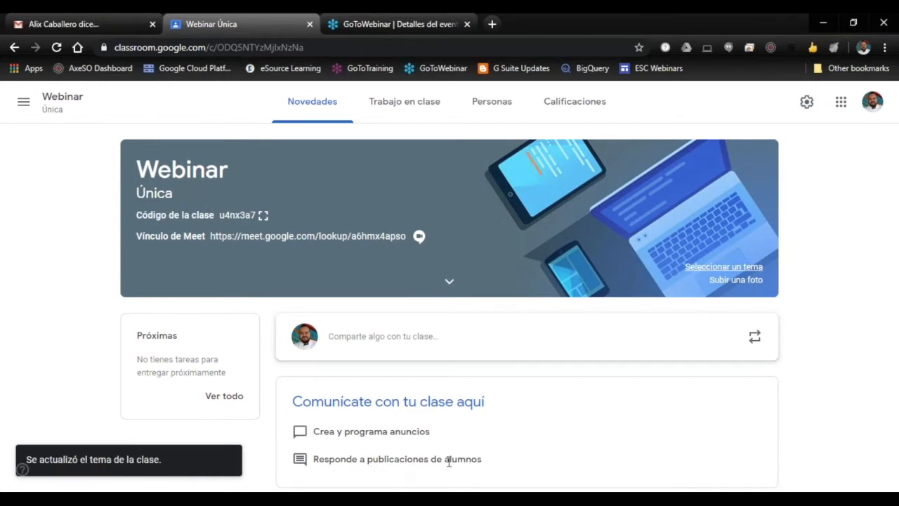
Step: Review the class and student recipients offered for a new announcement, and compare them with the students listed in Personas
click(378, 340)
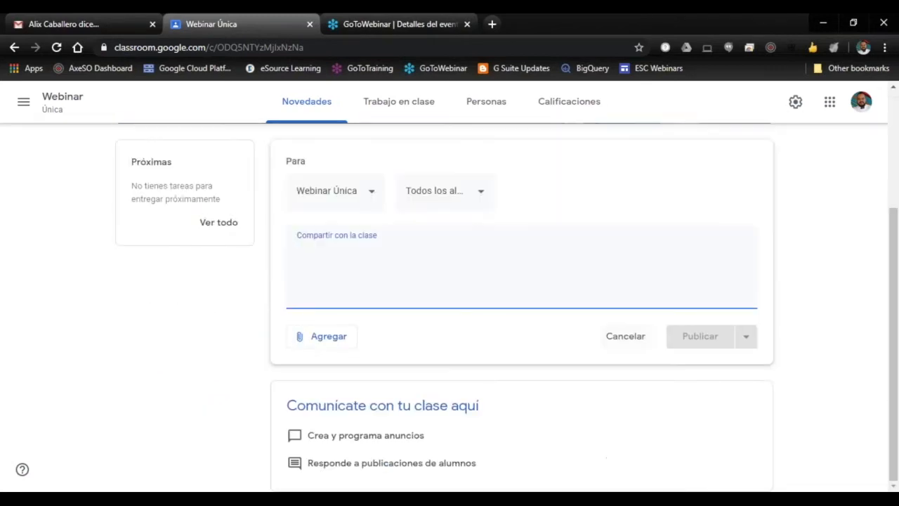
click(371, 197)
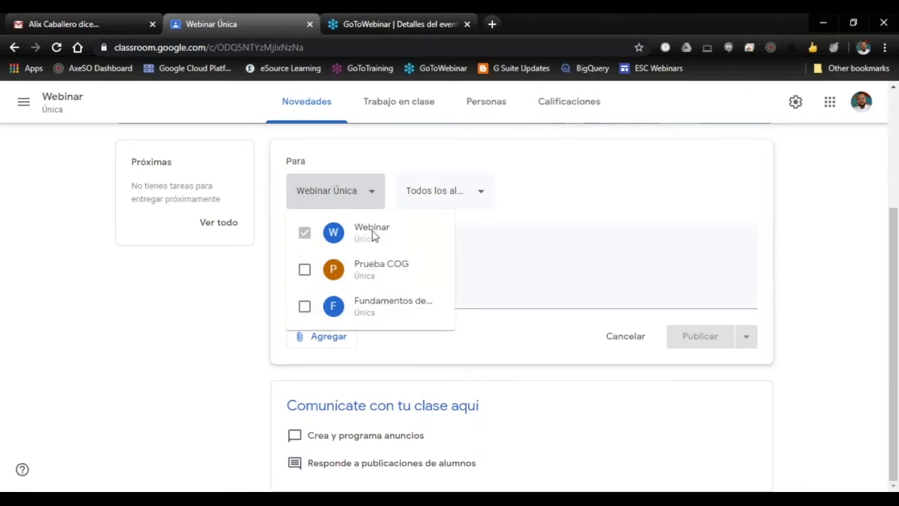
click(539, 195)
click(480, 196)
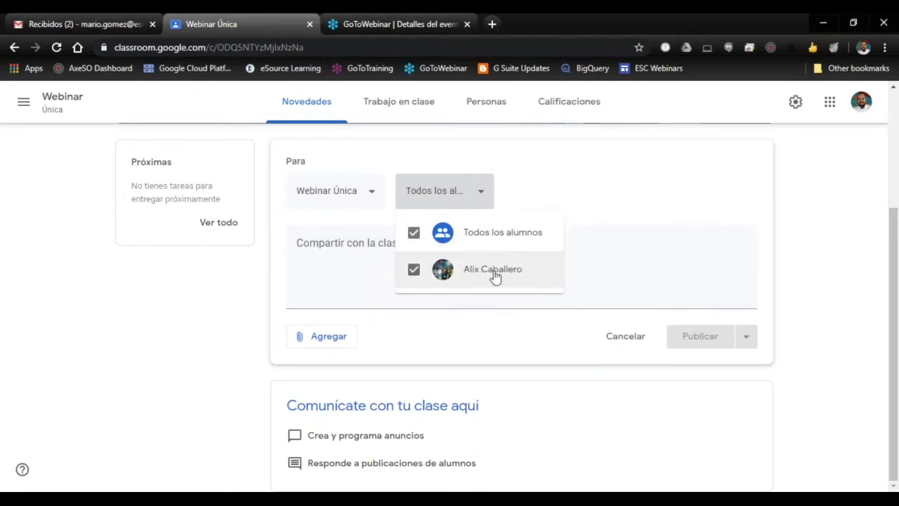
click(570, 205)
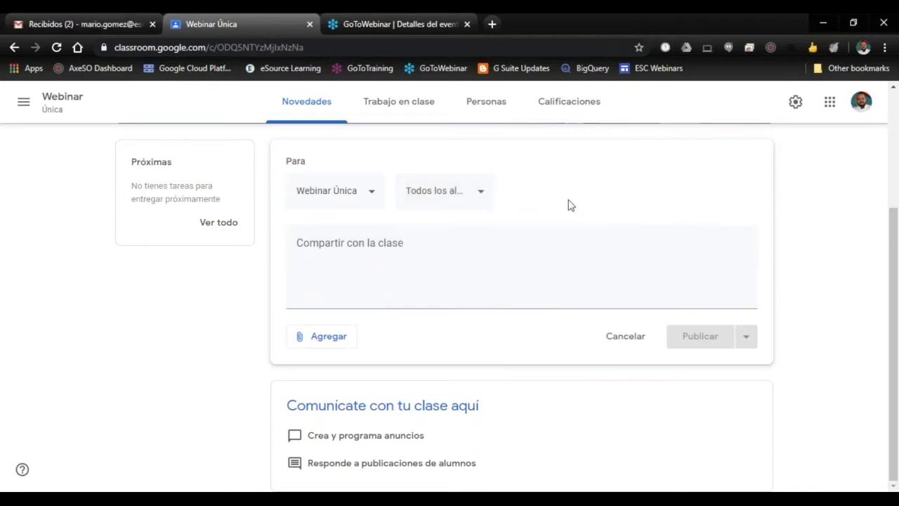
click(476, 107)
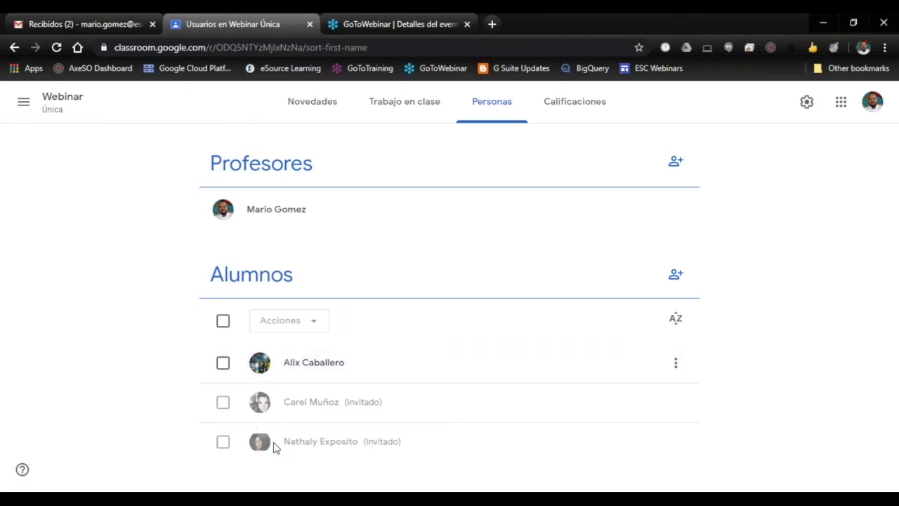
click(312, 105)
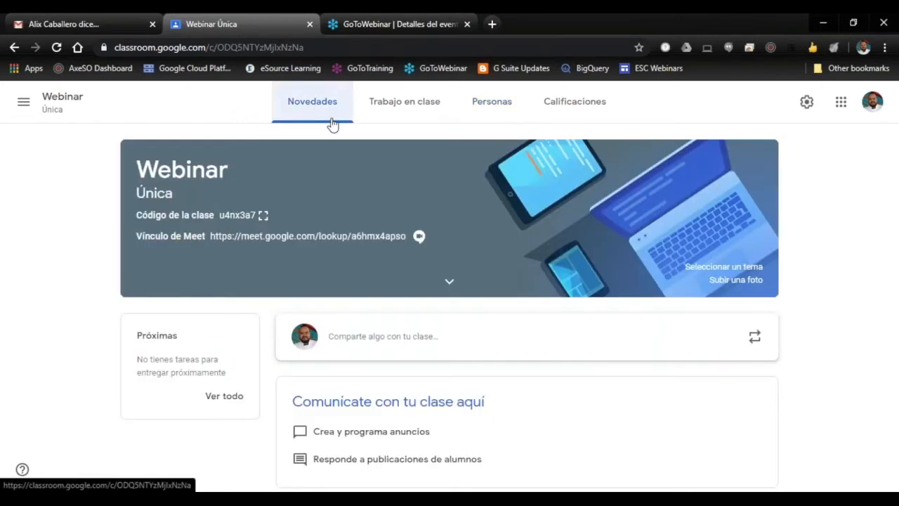
Step: Write the announcement "Hola. Esto es una prueba." for all students of the Webinar class, and view its attachment options
click(487, 342)
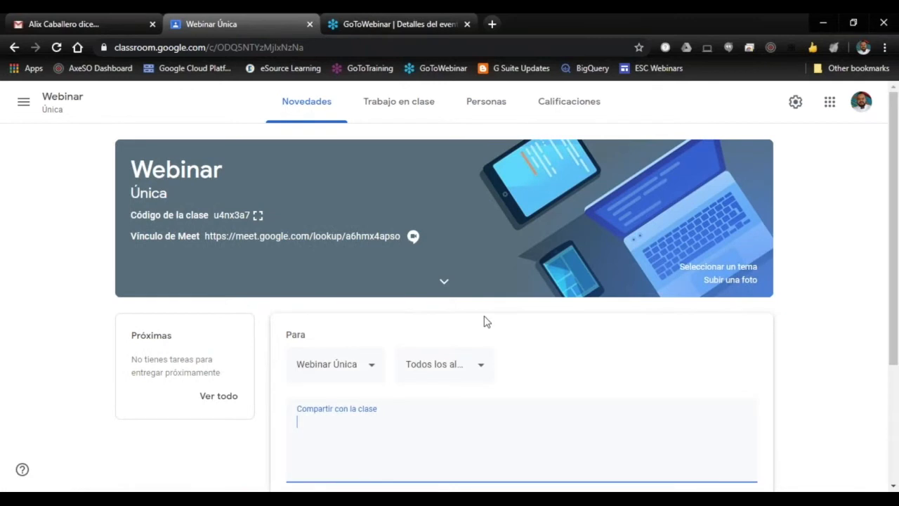
click(483, 203)
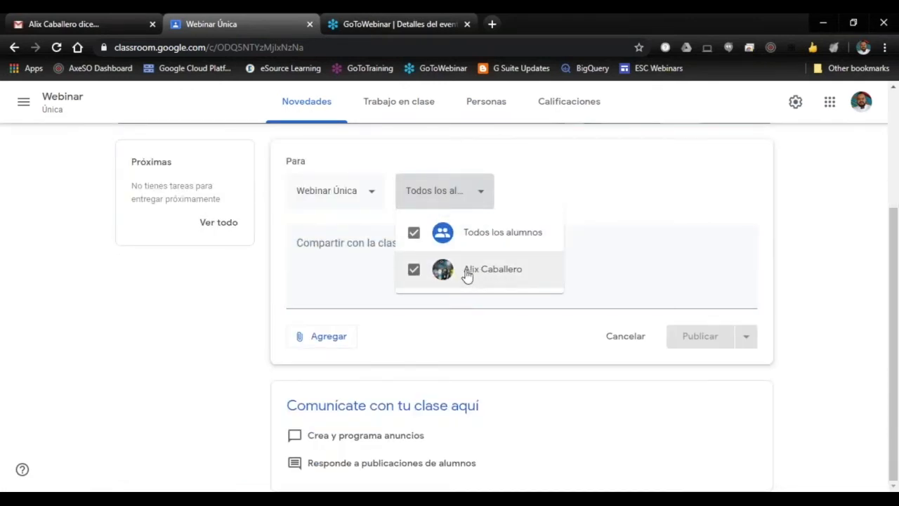
click(622, 250)
click(337, 254)
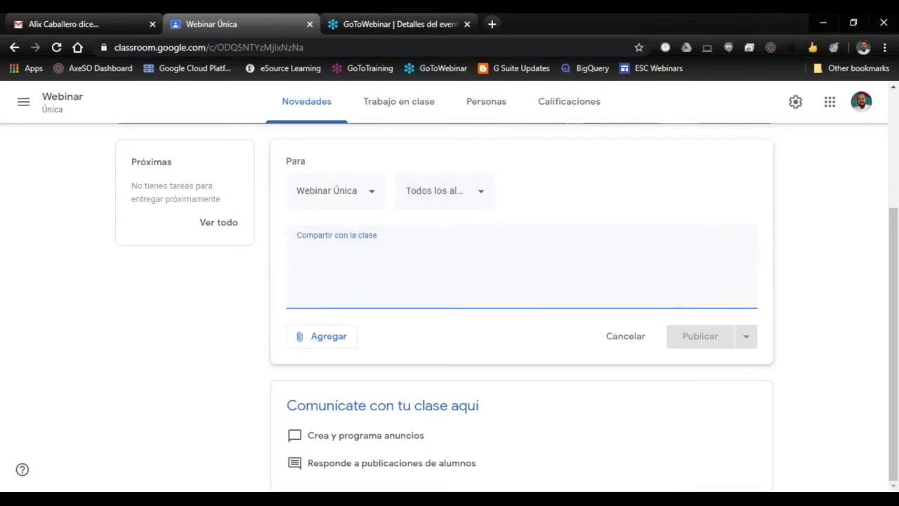
text(Hola. Esto es una prueba.)
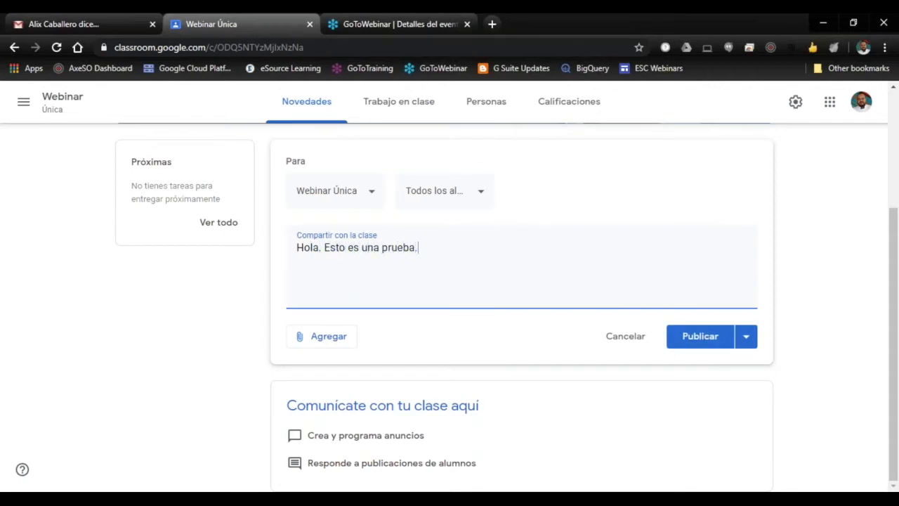
click(320, 340)
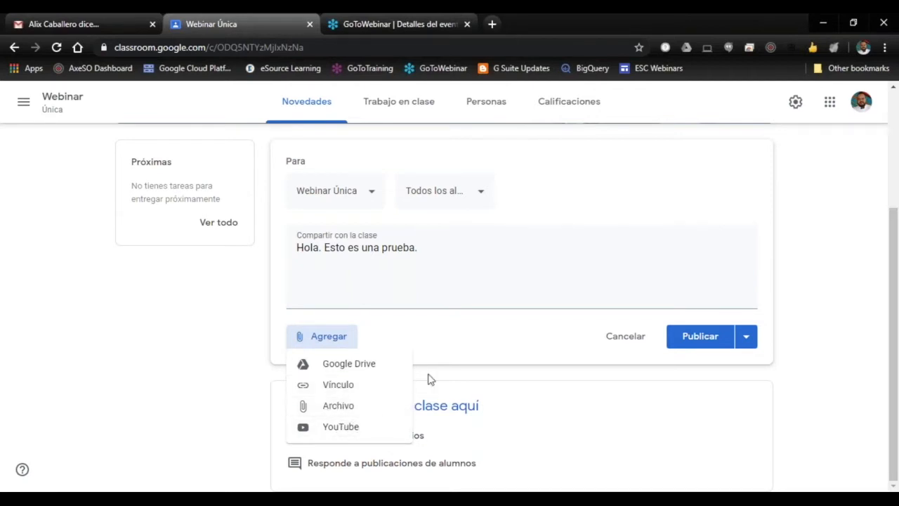
click(484, 344)
Step: Schedule the announcement for 14 May 2020 at 08:00
click(749, 344)
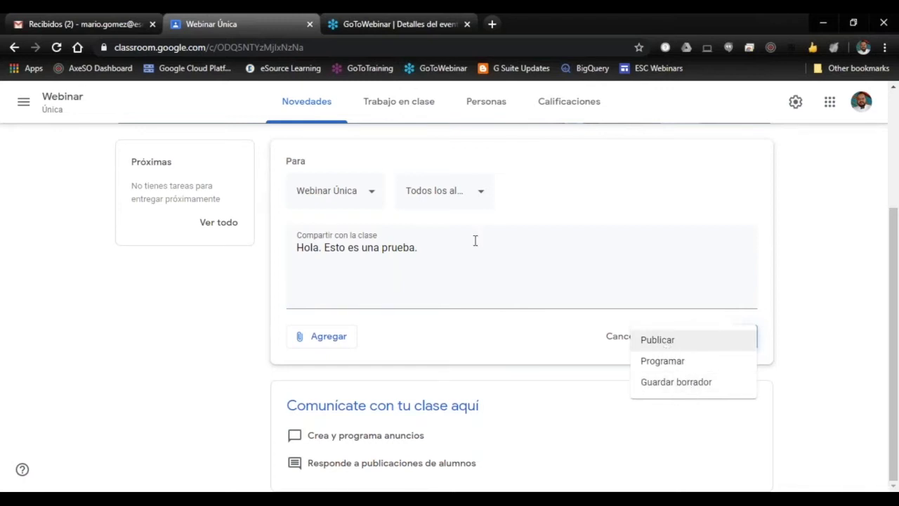
click(683, 371)
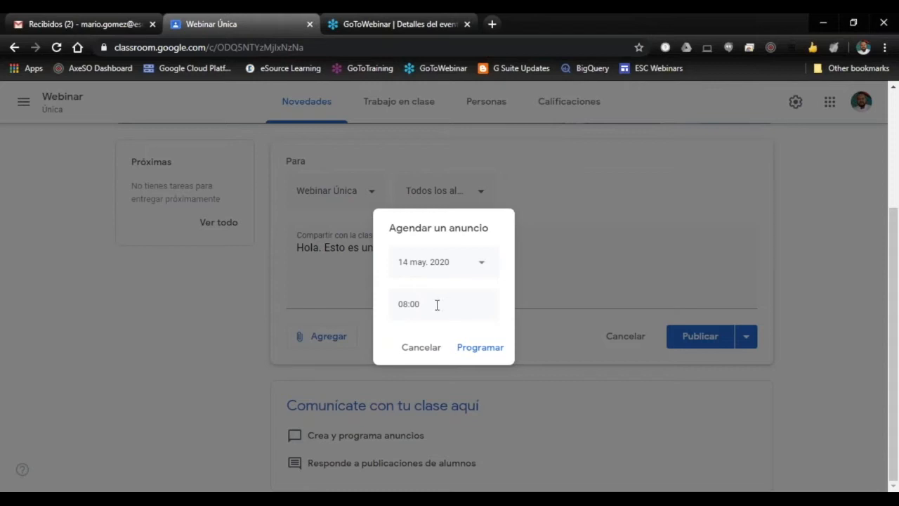
click(482, 262)
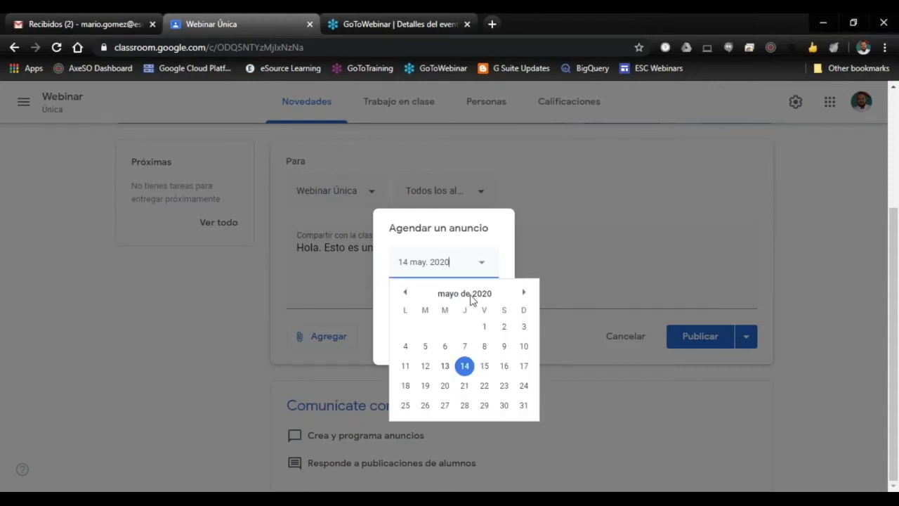
click(463, 364)
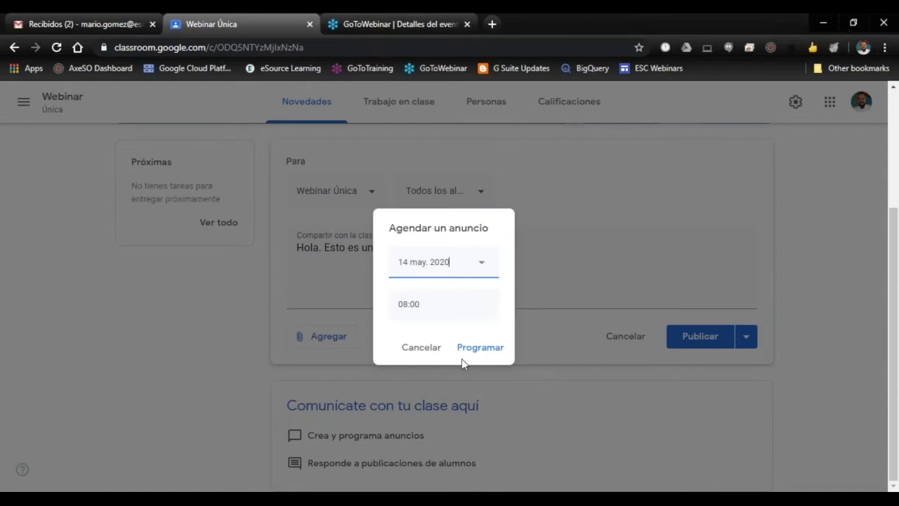
click(478, 353)
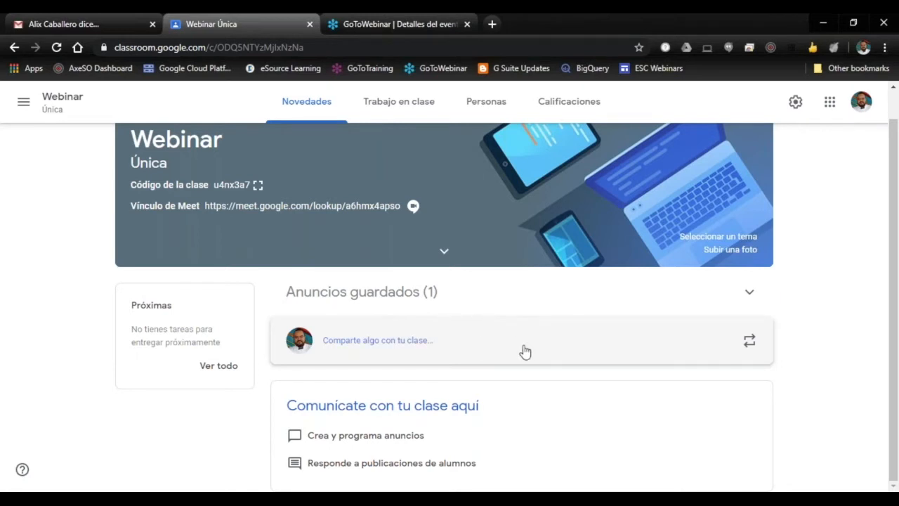
Step: Add a topic named "Tema 1" to the class's Trabajo en clase page
click(388, 110)
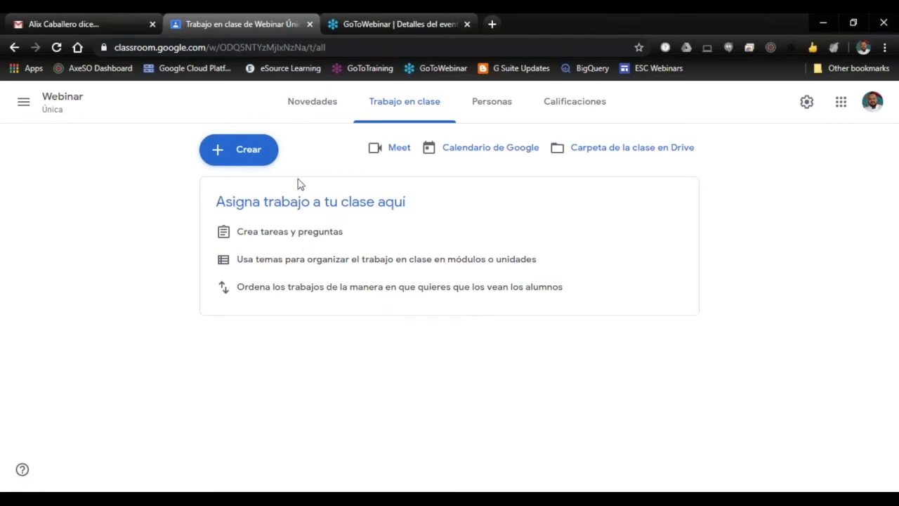
click(237, 159)
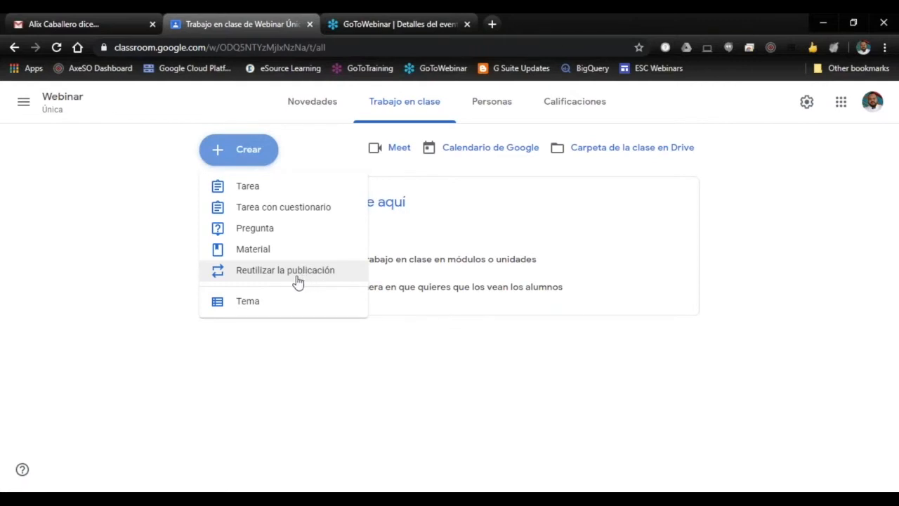
click(256, 309)
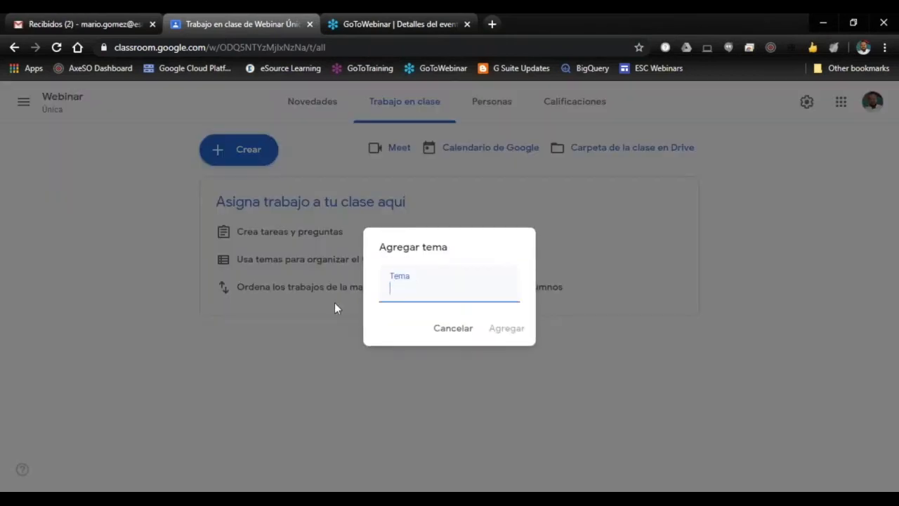
text(Tema 1)
click(496, 335)
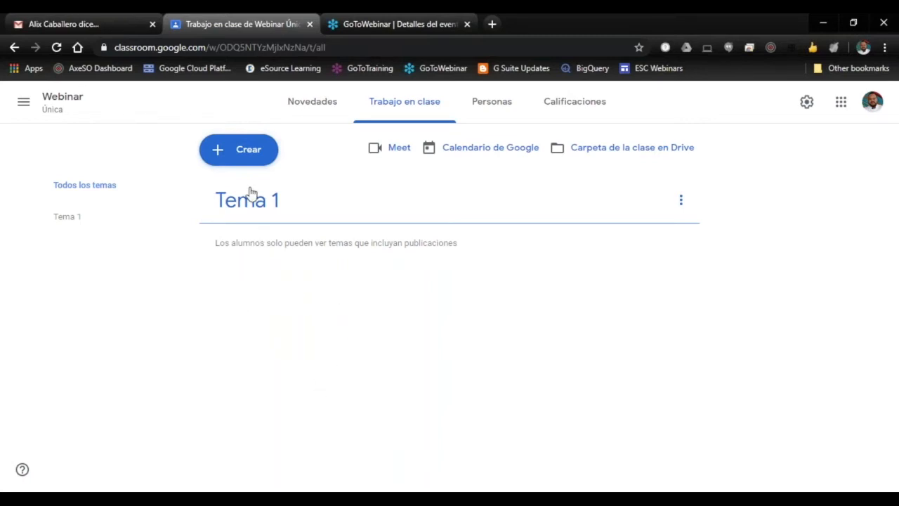
Step: Create an assignment titled "Ensayo" with the instructions "Cada alumno debe realizar un ensayo de 4 páginas, tema libre."
click(243, 156)
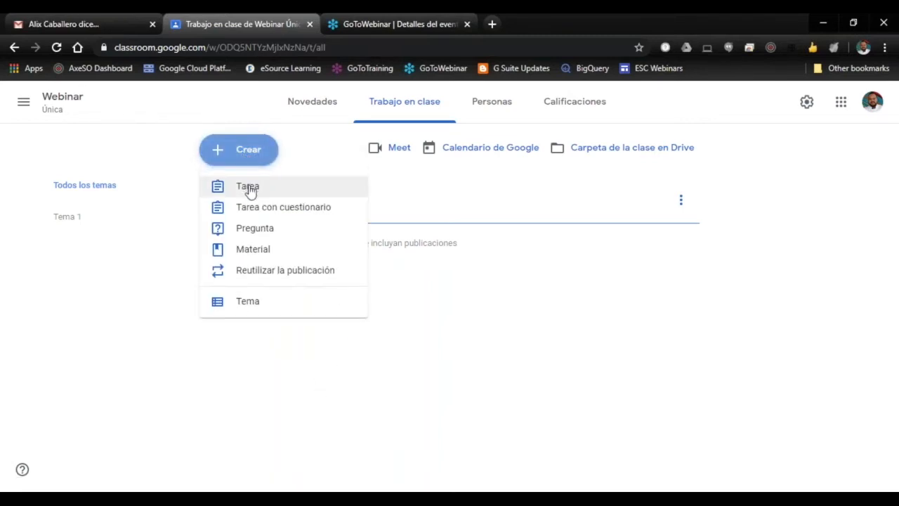
click(250, 191)
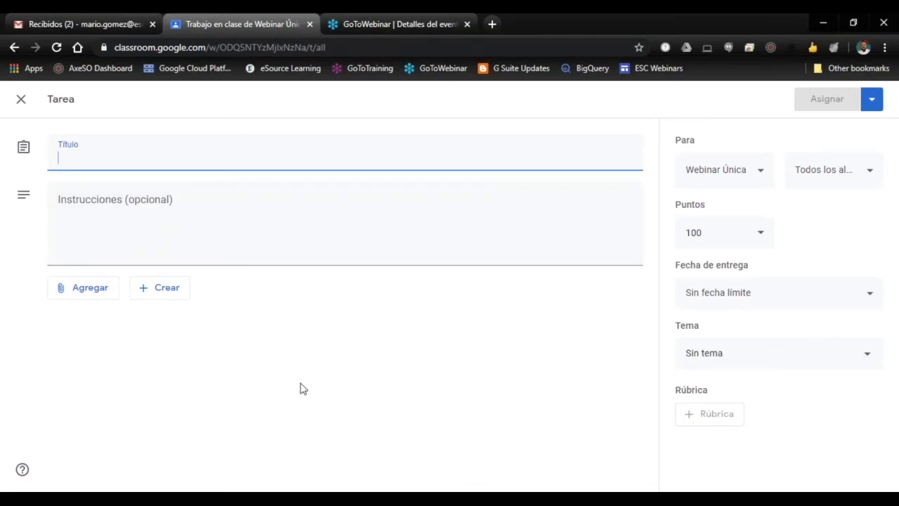
text(Ensayo)
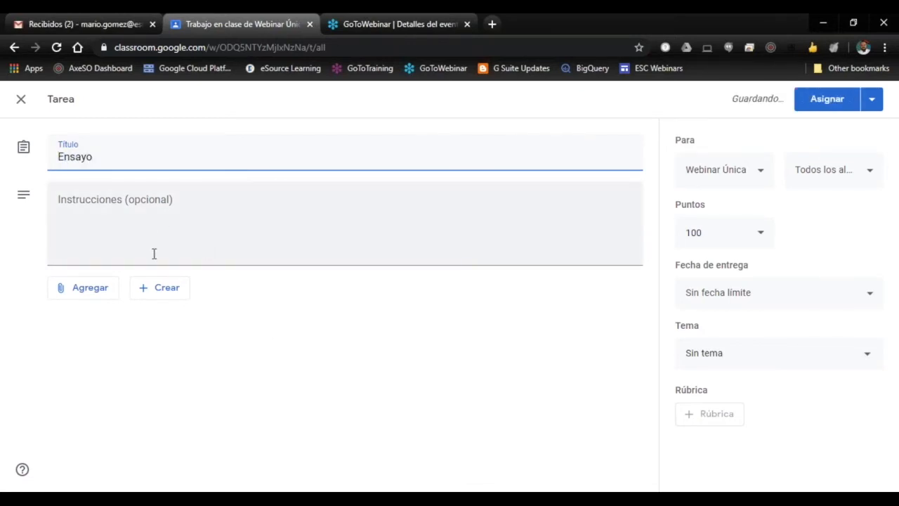
click(246, 246)
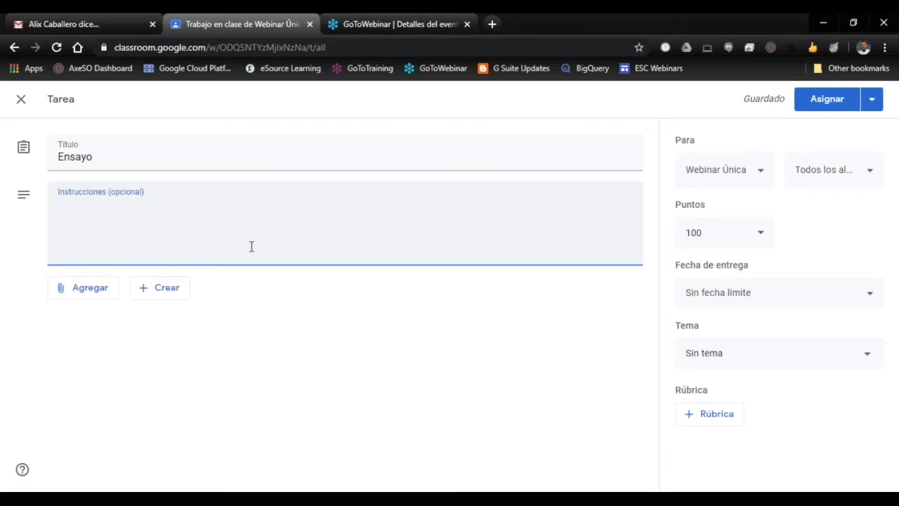
text(Cada)
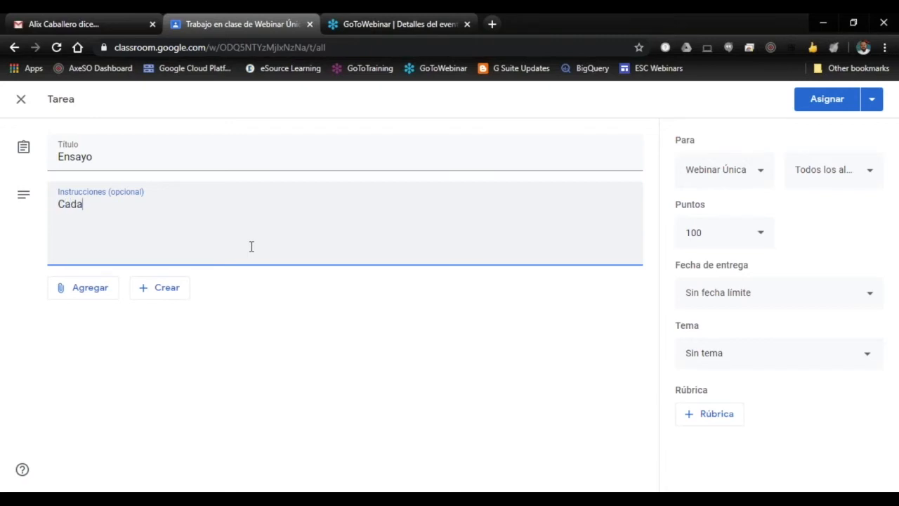
text( alumno debe realizar un ensayo de 4 p)
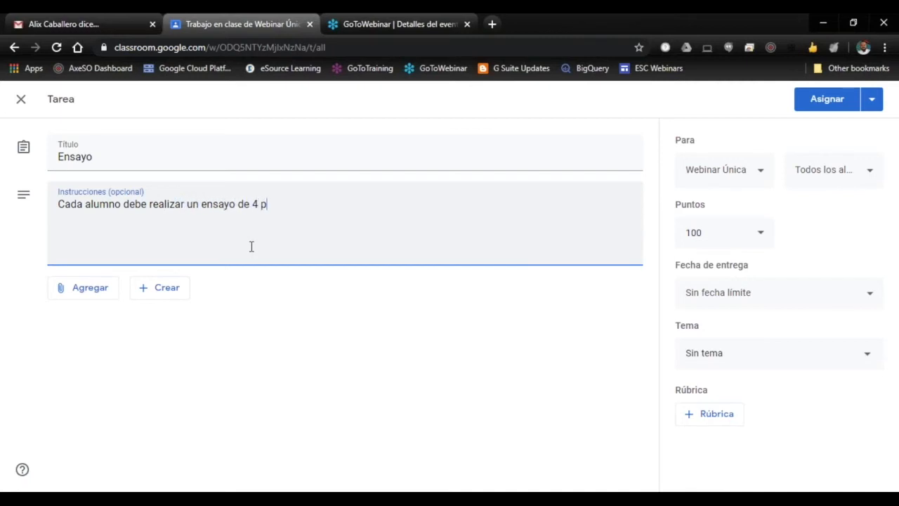
text(ginas, tema libre.)
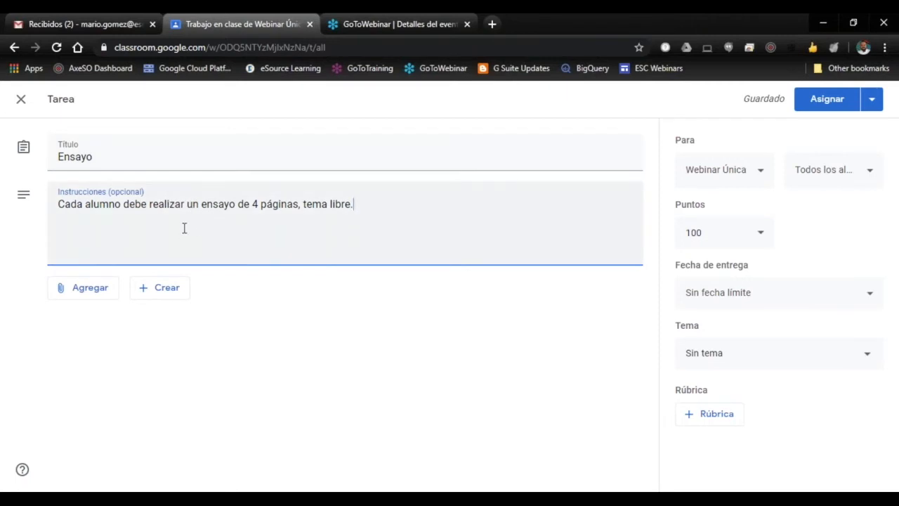
Step: View the assignment's attachment options and create a new Google Docs document attached to it
click(86, 295)
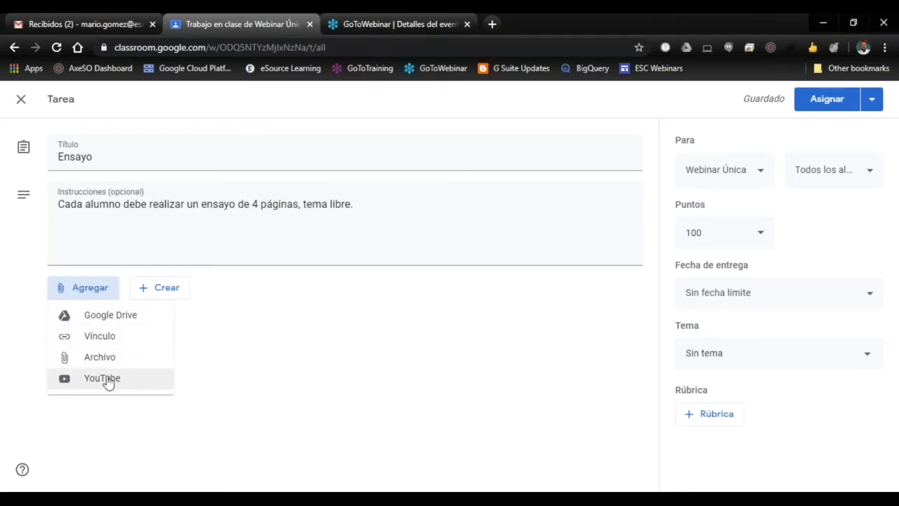
click(288, 367)
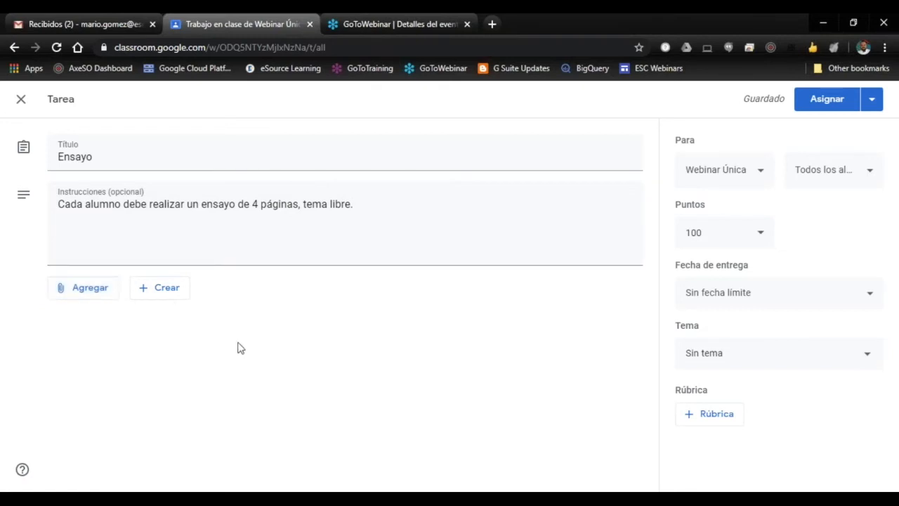
click(159, 289)
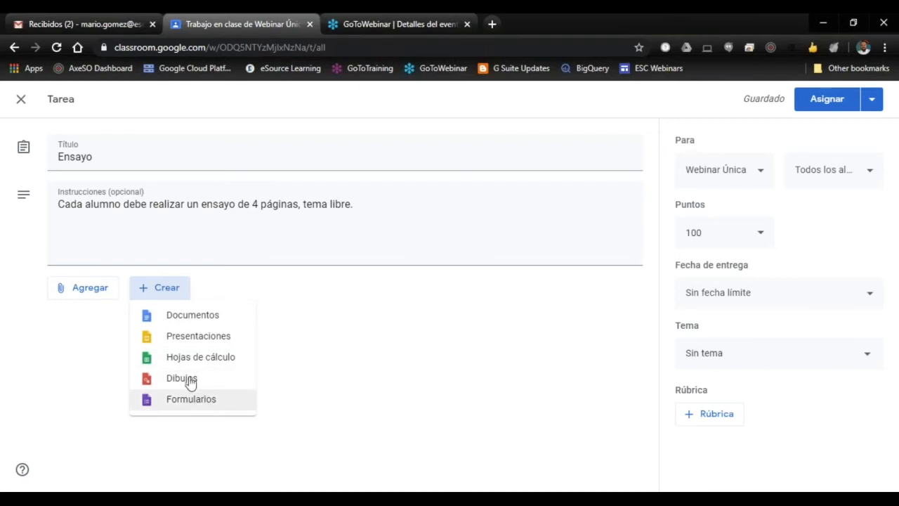
click(186, 317)
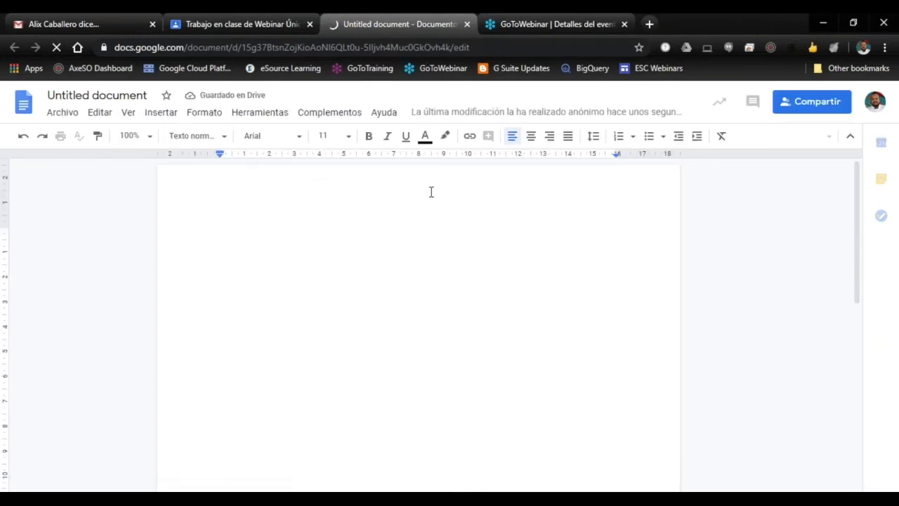
Step: Write "TITULO" in the new document's header and centre it
double_click(353, 182)
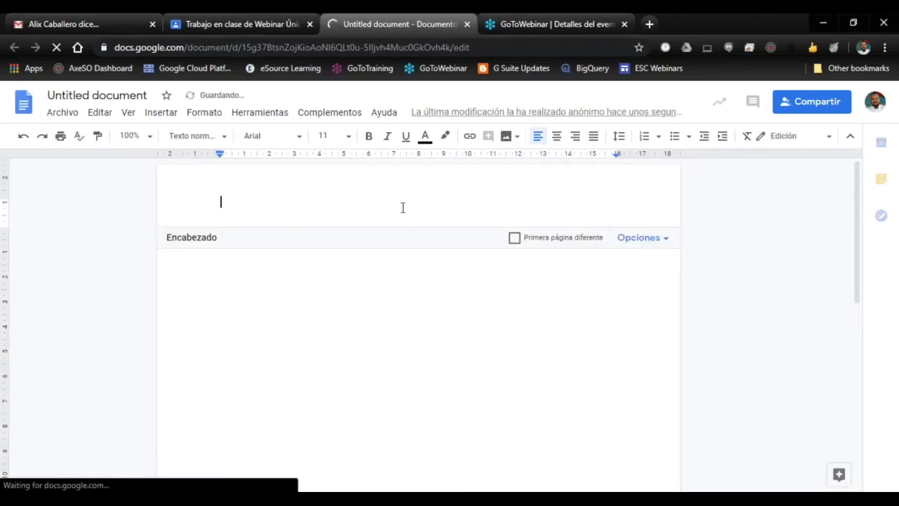
text(Ti)
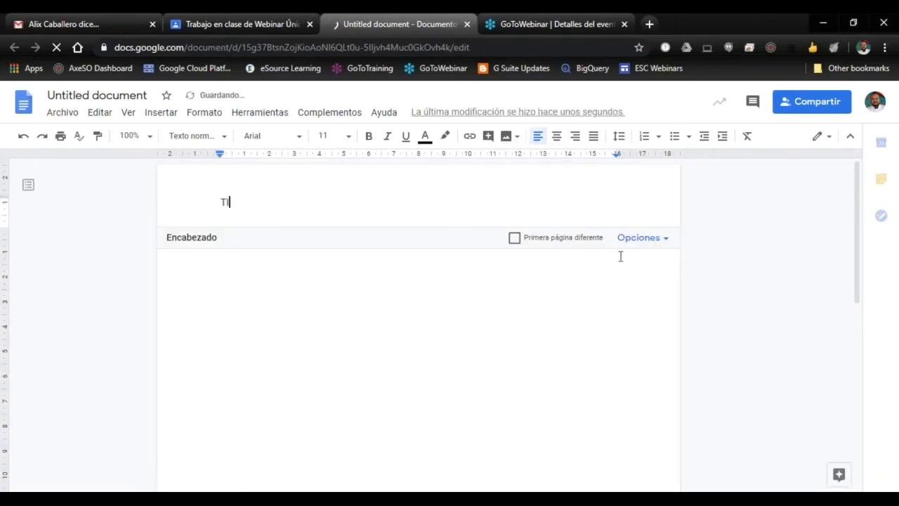
text(TULO)
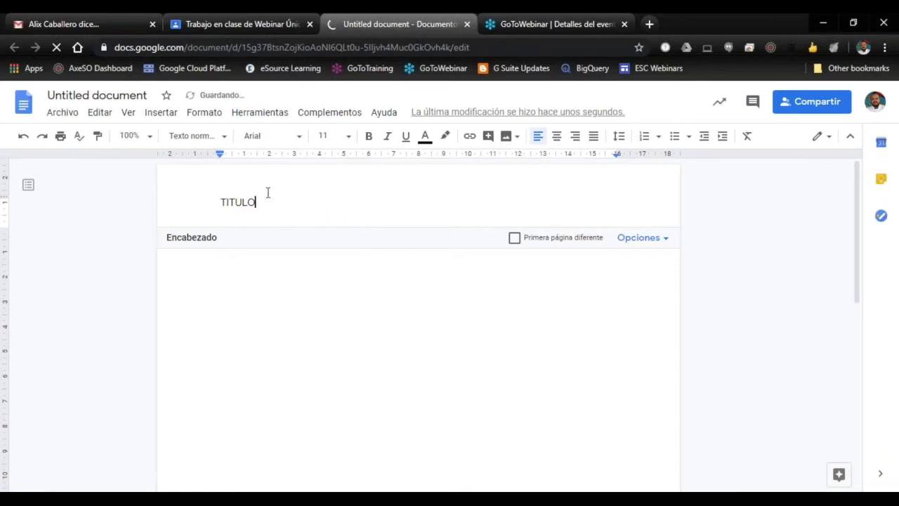
click(210, 200)
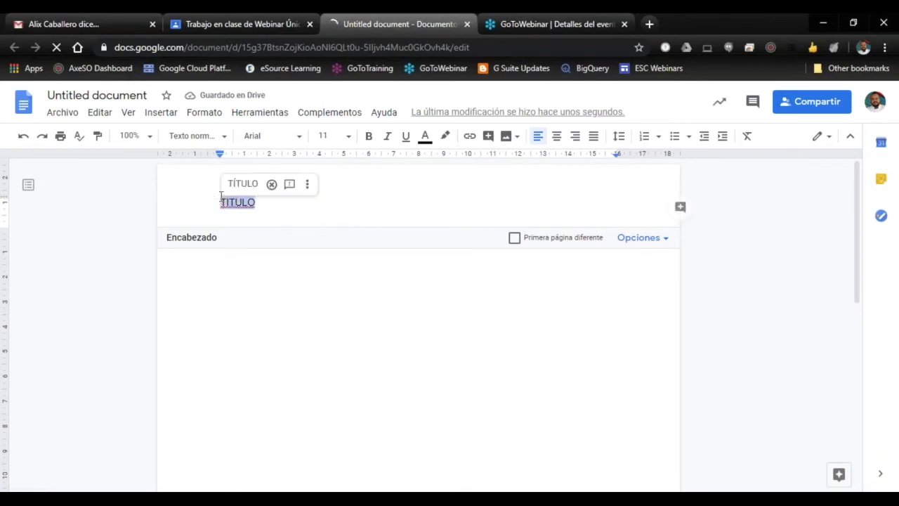
click(555, 137)
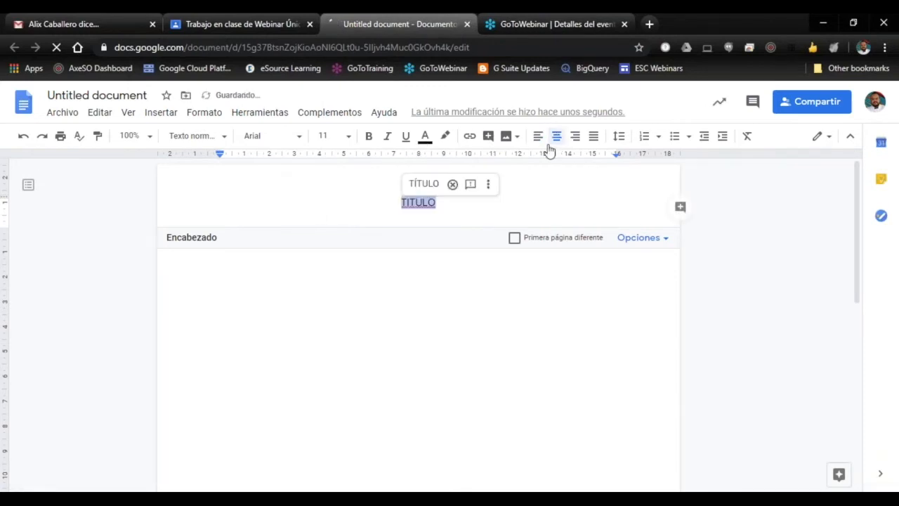
click(427, 299)
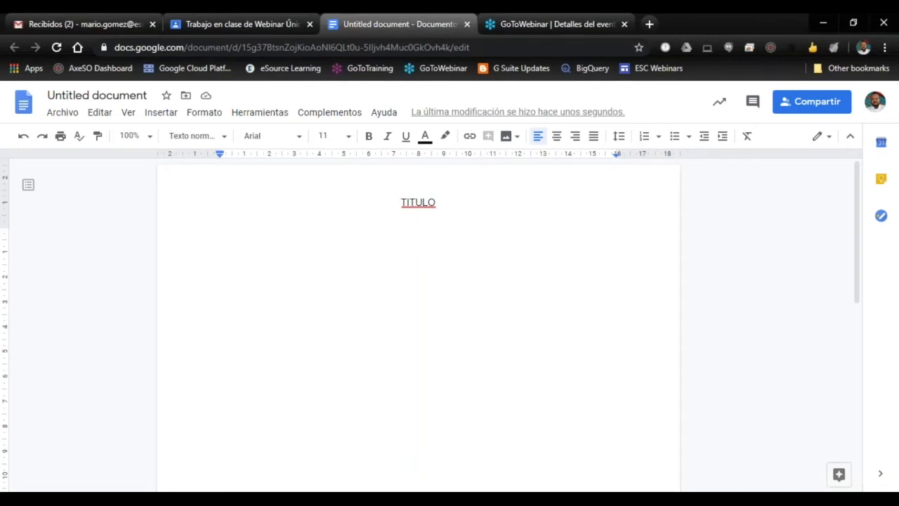
Step: Rename the untitled document as "Ensayo"
click(134, 96)
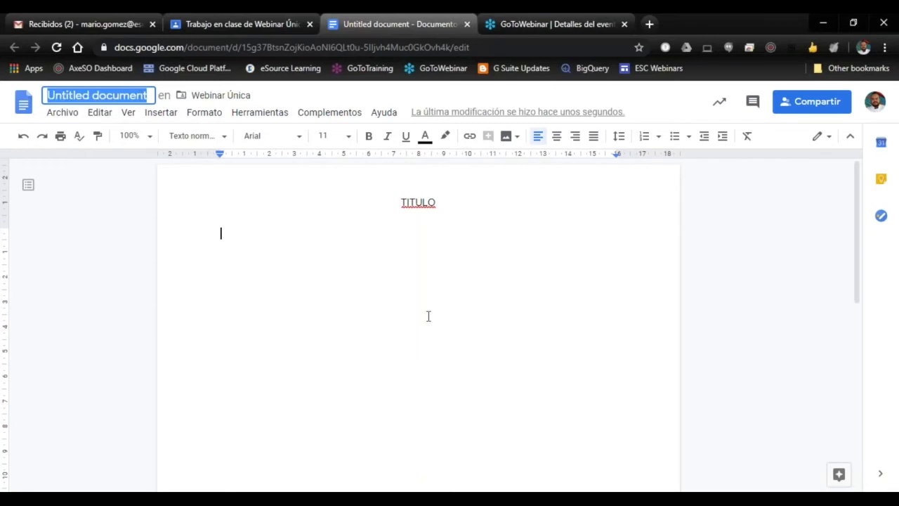
text(eNSA)
key(BackSpace)
key(BackSpace)
key(BackSpace)
key(BackSpace)
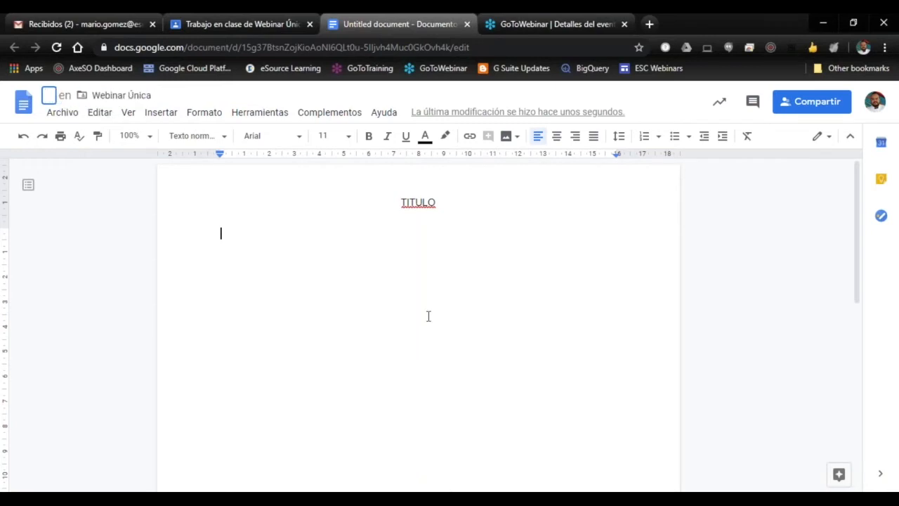
text(Ensayo)
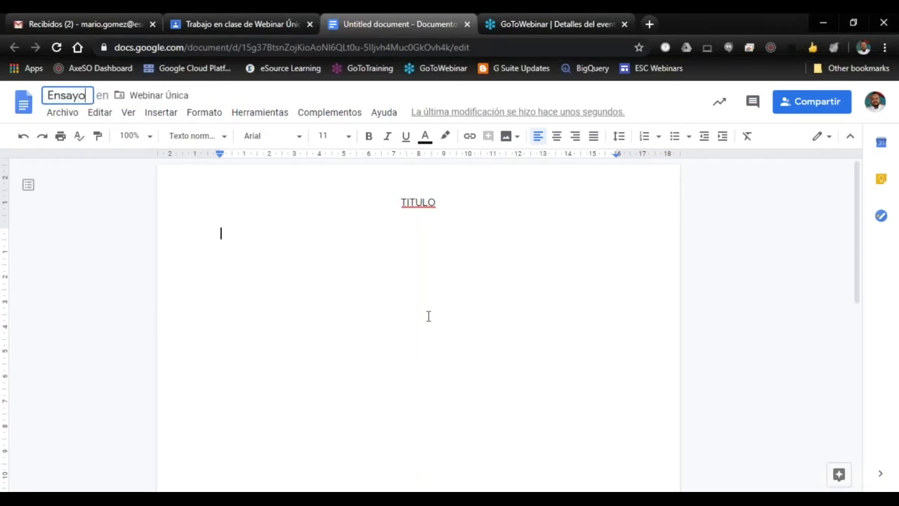
key(Return)
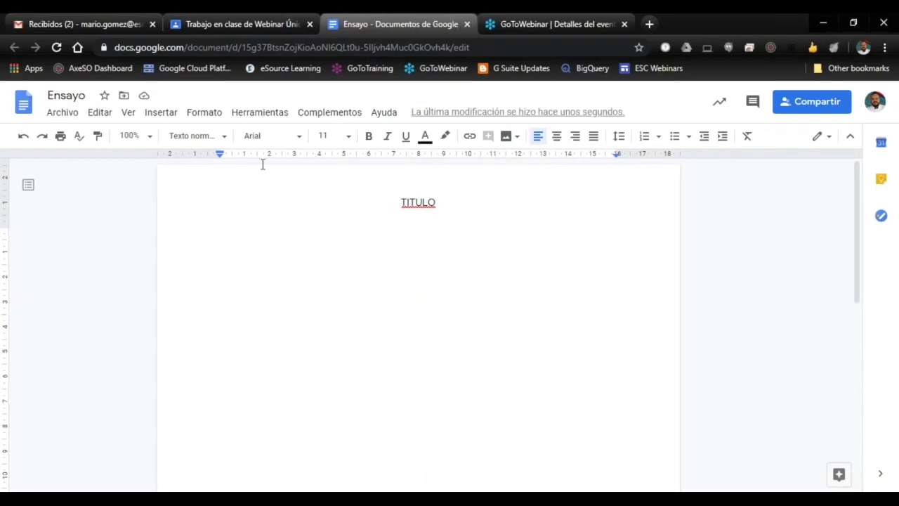
Step: Close the document and set its attachment sharing in the assignment to "Hacer una copia para cada alumno"
click(467, 24)
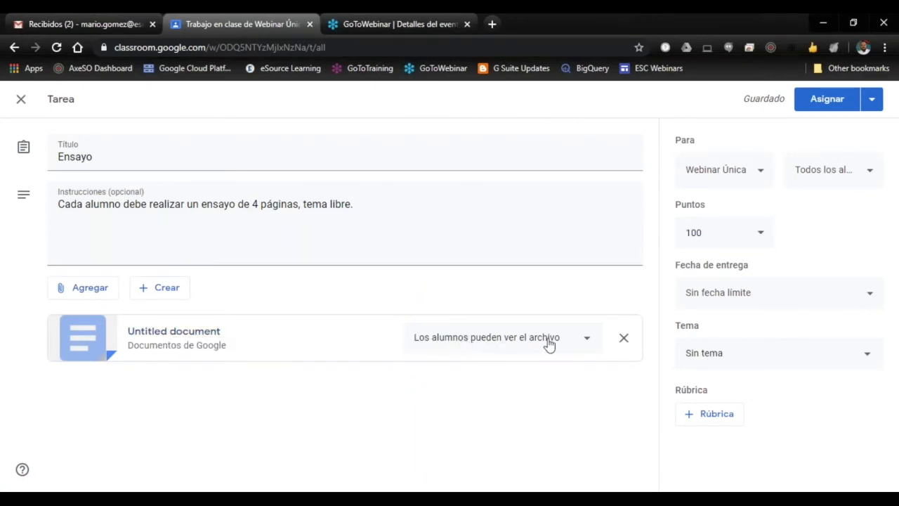
click(588, 342)
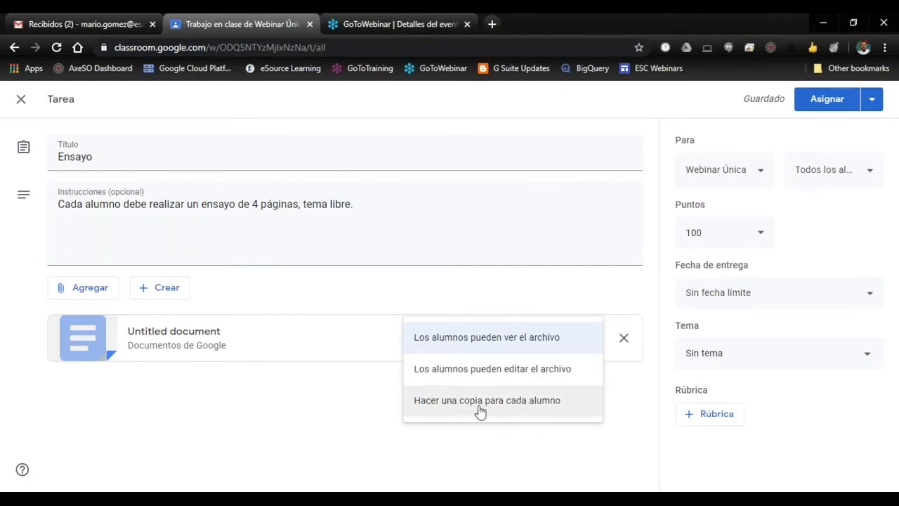
click(521, 408)
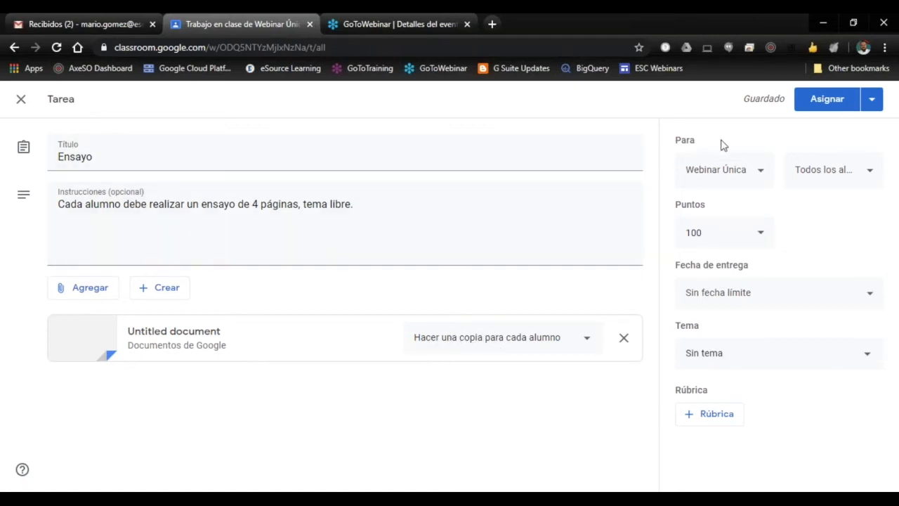
Step: View the class choices, try limiting the assignment to a single student, and reselect "Todos los alumnos"
click(762, 174)
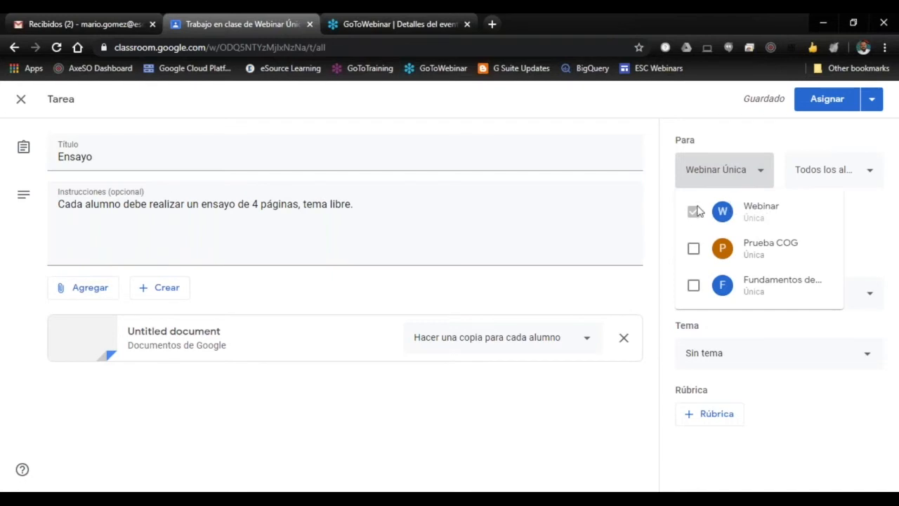
click(764, 179)
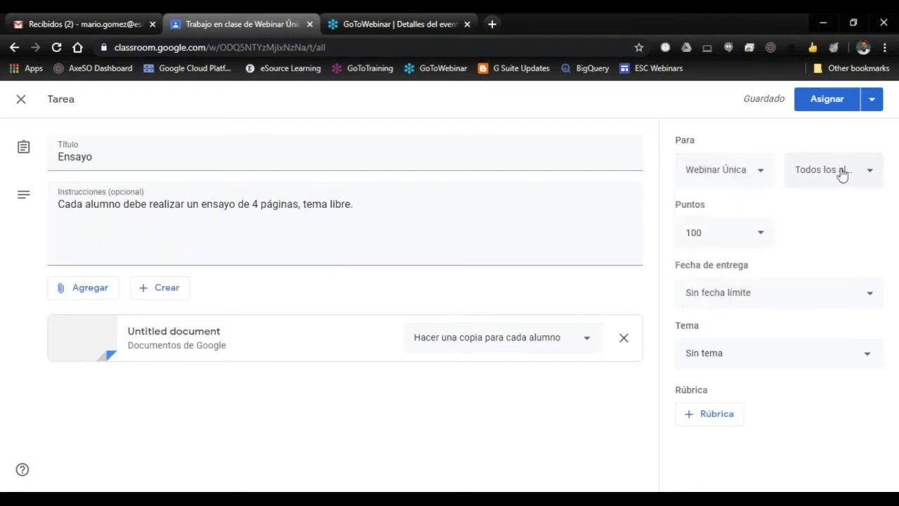
click(869, 176)
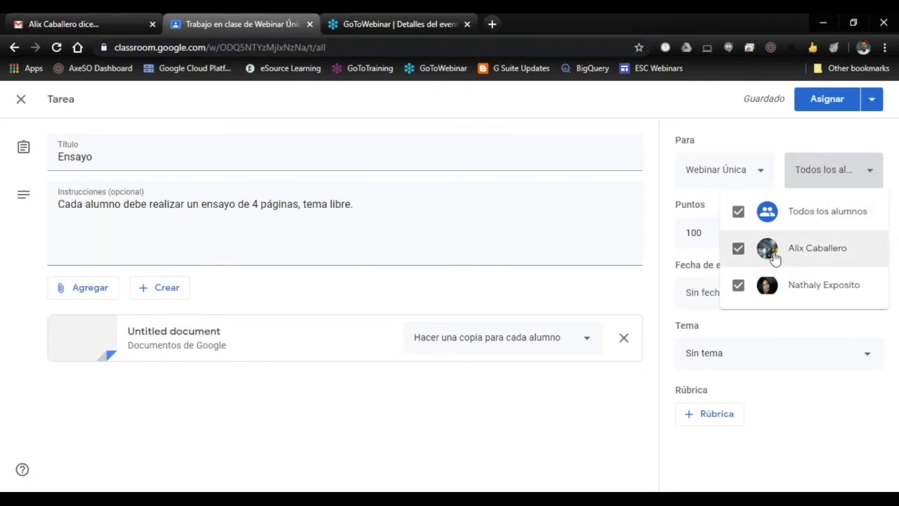
click(738, 212)
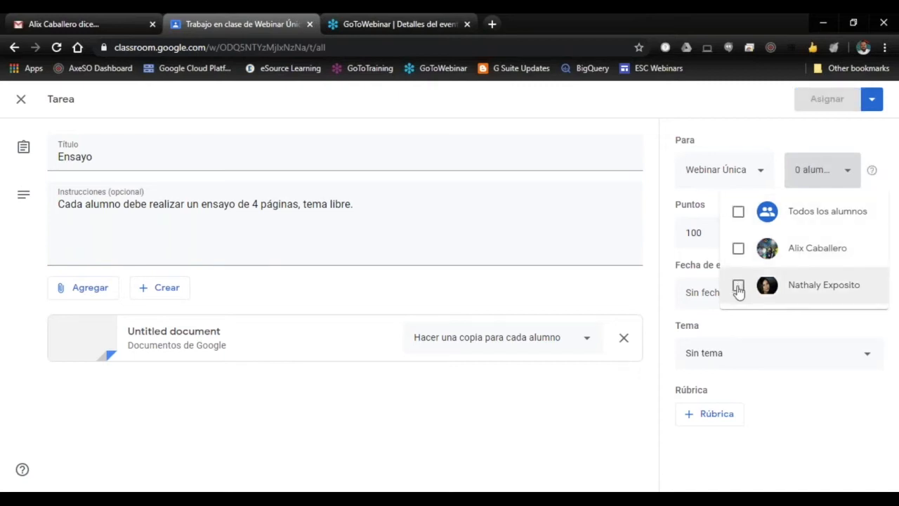
click(739, 250)
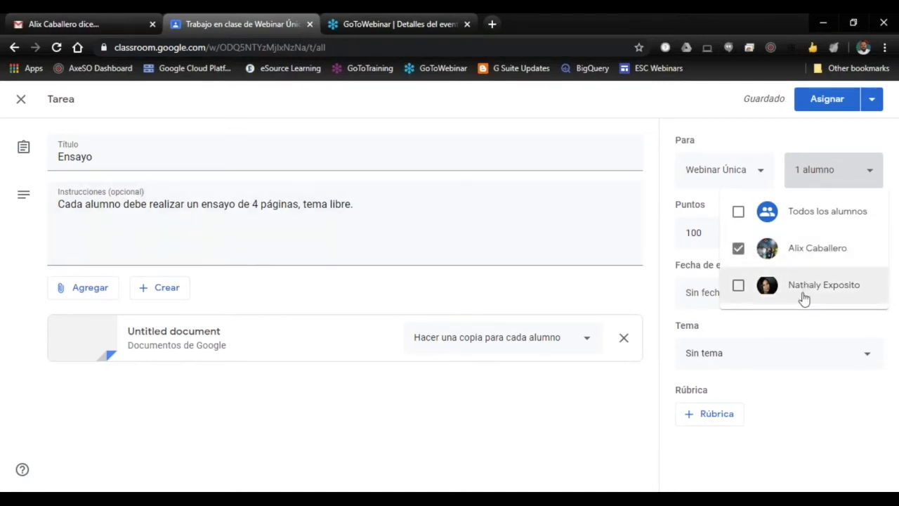
click(738, 212)
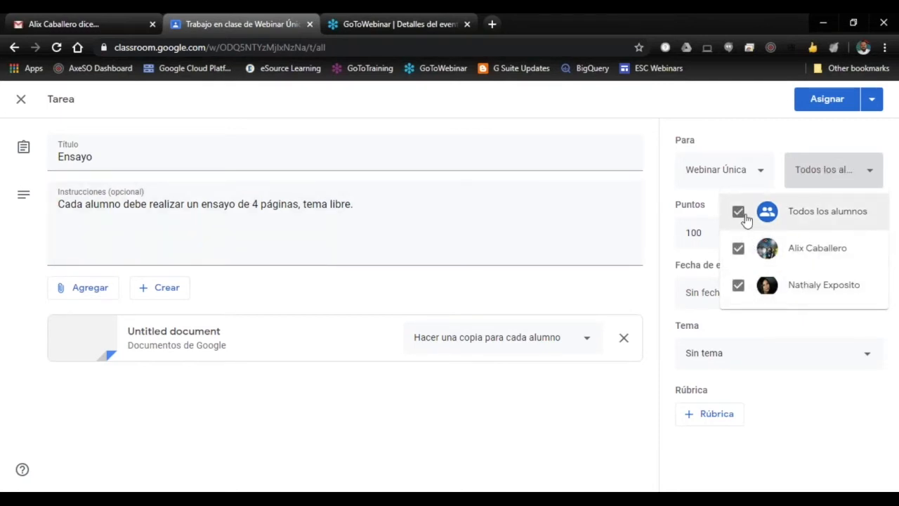
click(869, 175)
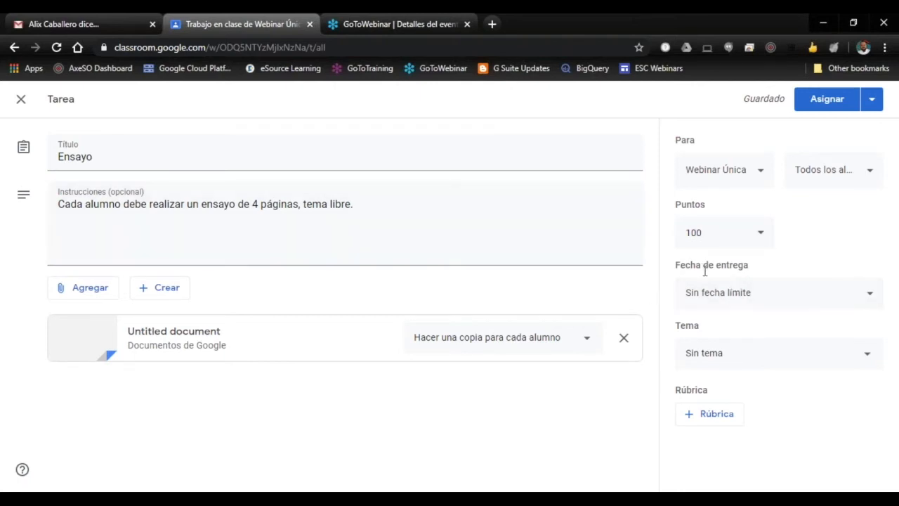
Step: Set the assignment's due date to 18 May 2020 without a time
click(870, 299)
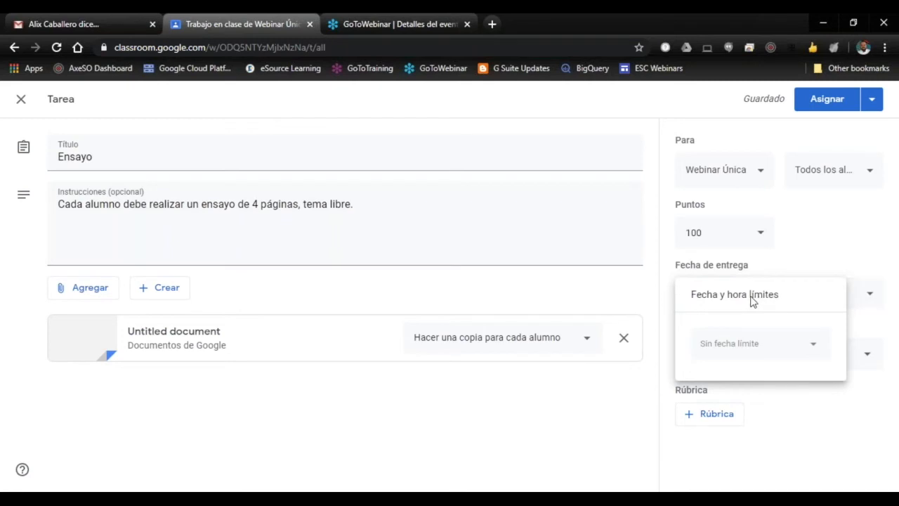
click(815, 349)
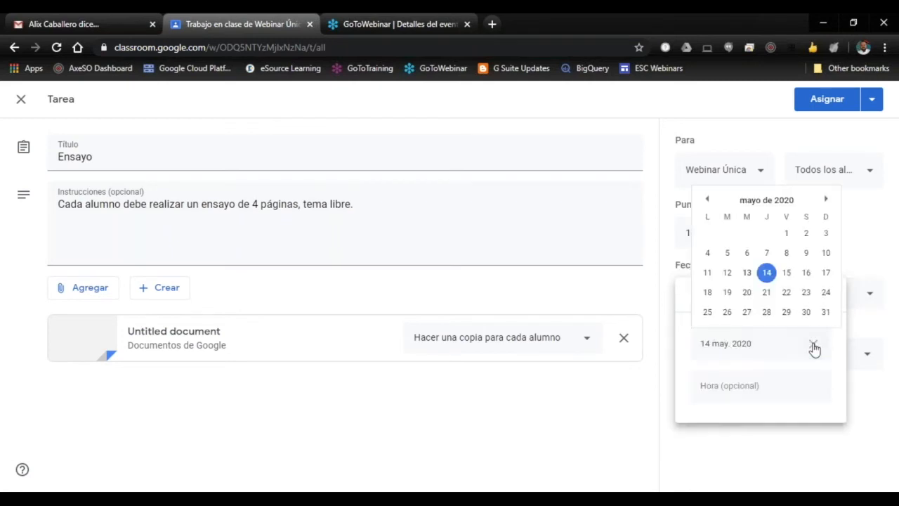
click(707, 292)
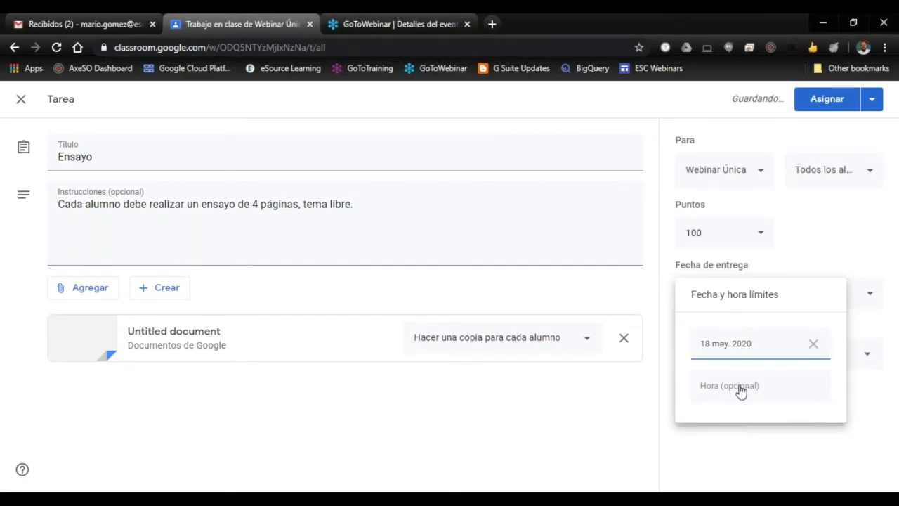
click(816, 351)
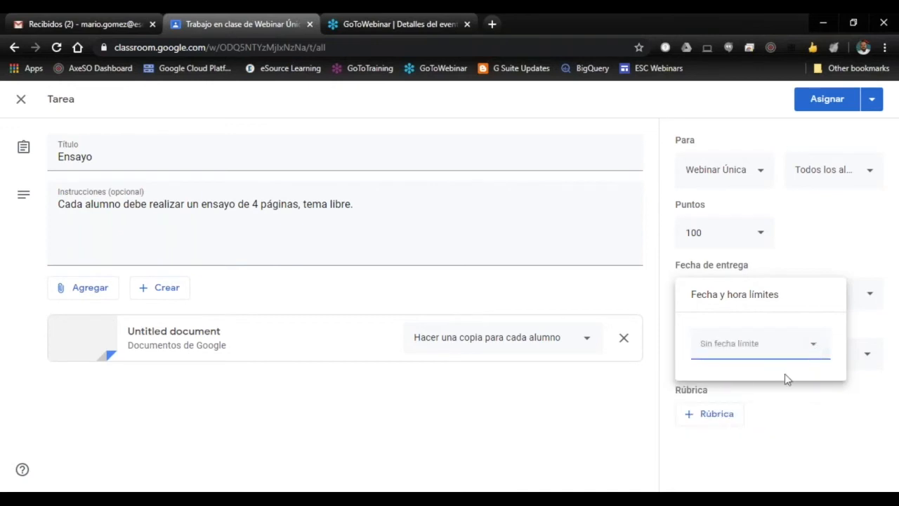
click(795, 350)
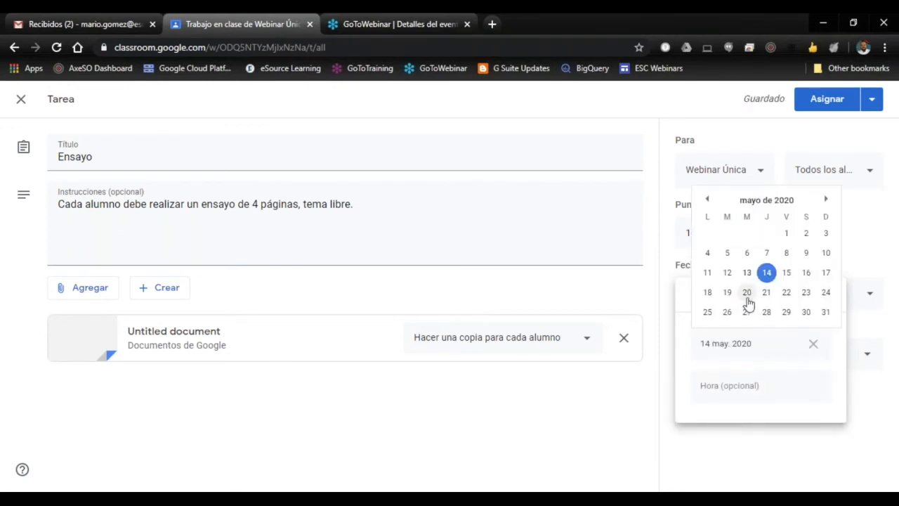
click(708, 293)
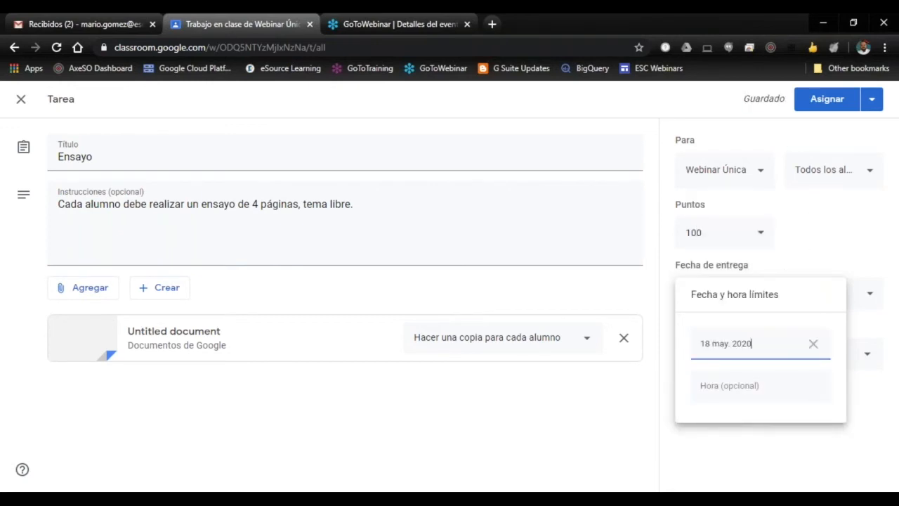
click(775, 436)
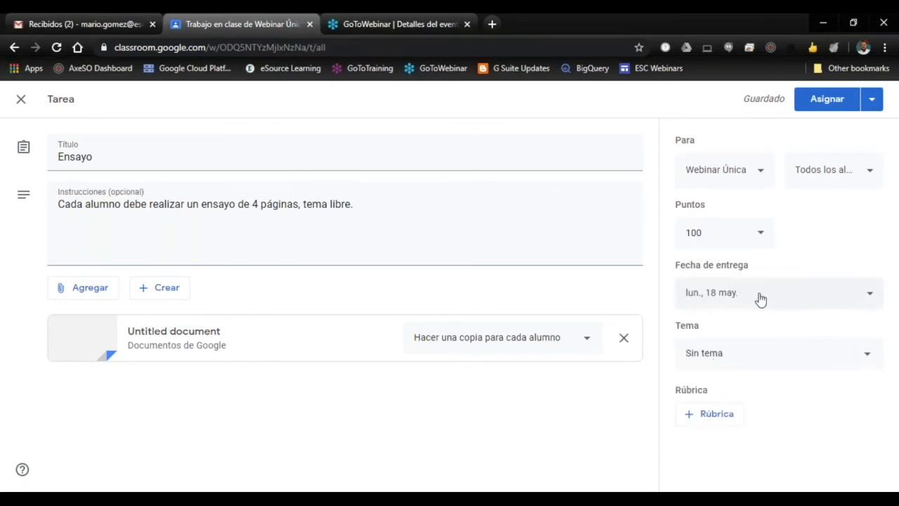
Step: Place the Ensayo assignment under the topic "Tema 1" and assign it to the class
click(871, 359)
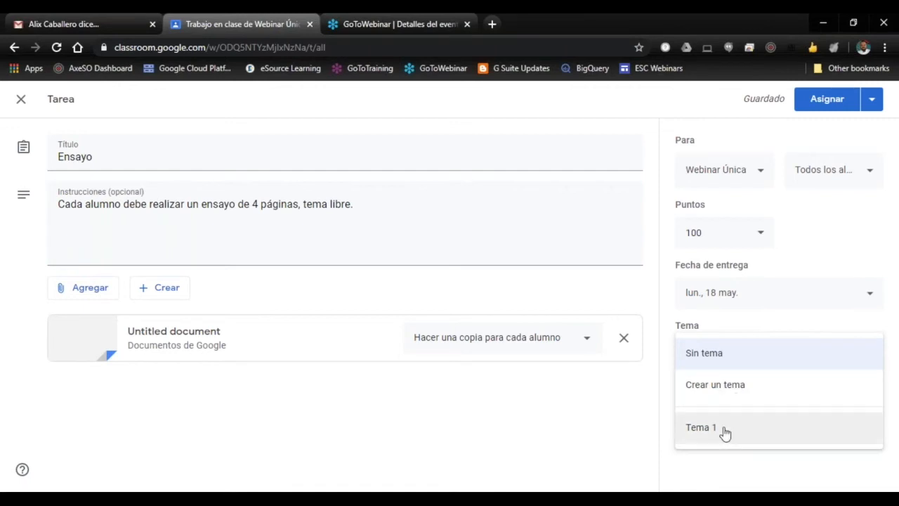
click(725, 431)
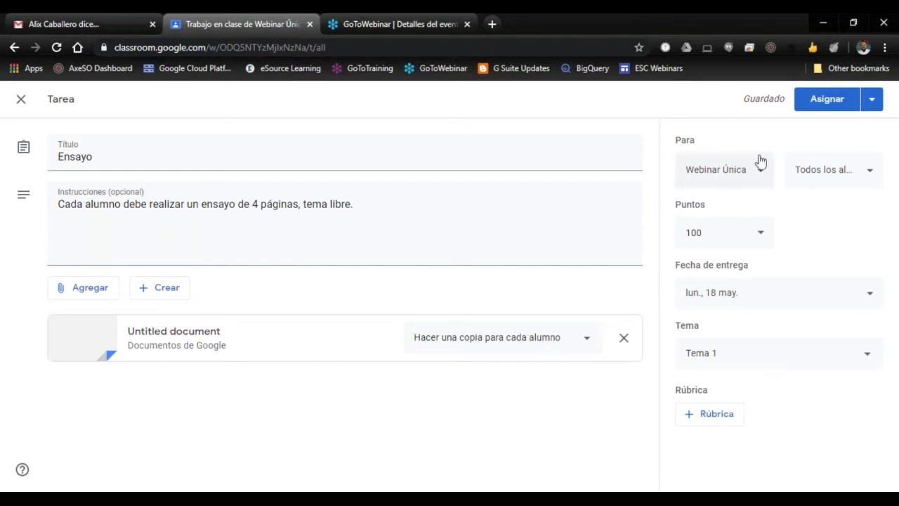
click(871, 102)
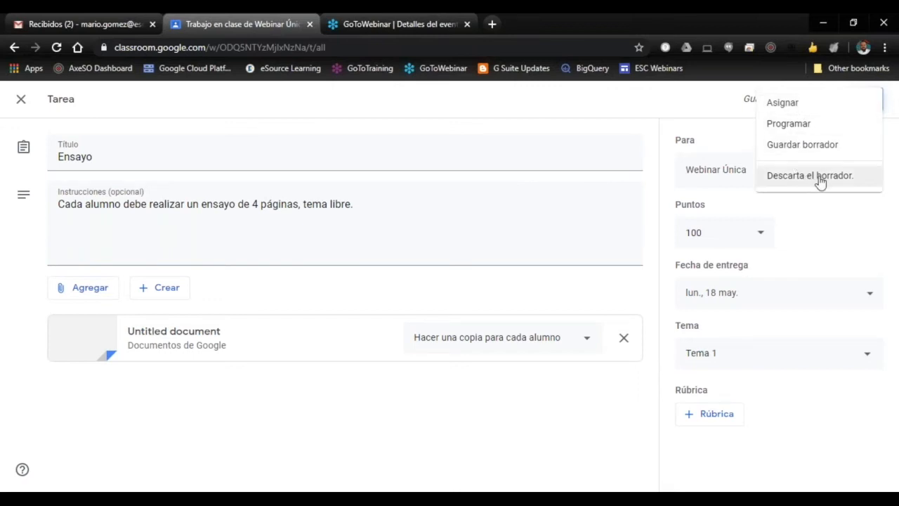
click(792, 104)
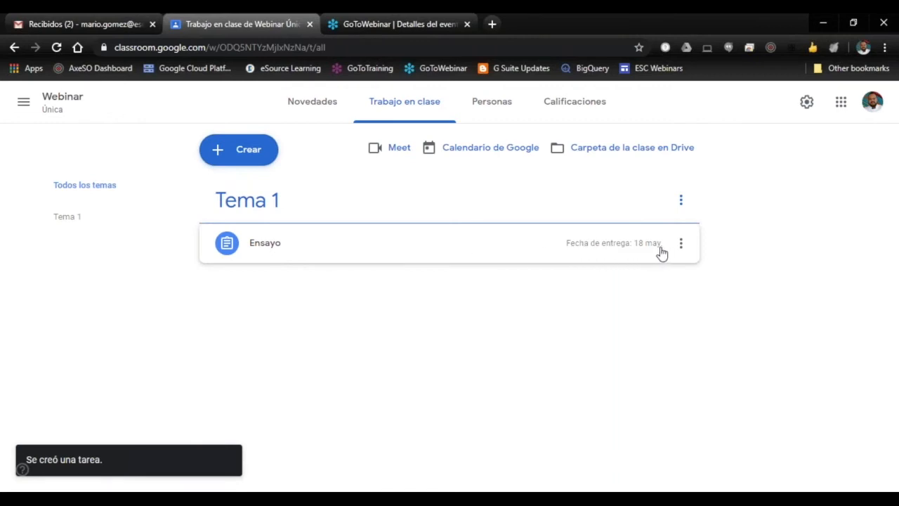
Step: Add a new topic named "Tema 2" to the class work
click(239, 152)
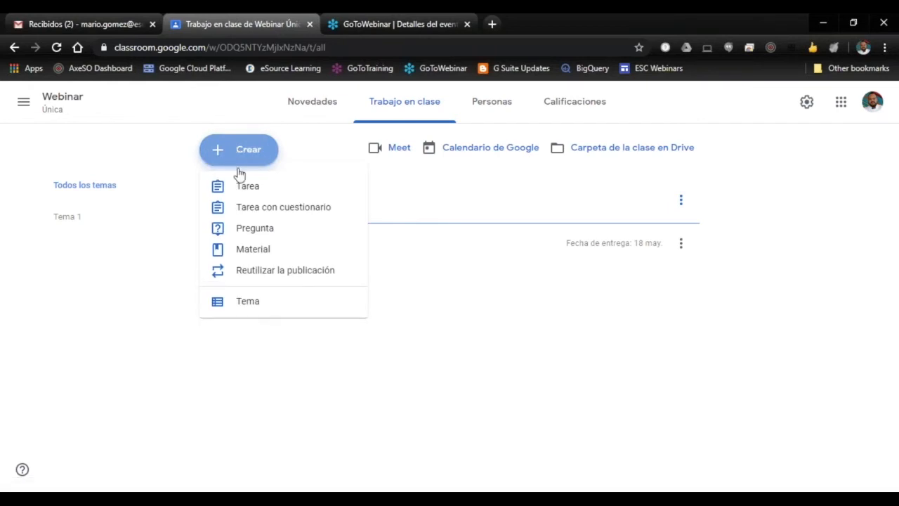
click(250, 302)
text(Tema 2)
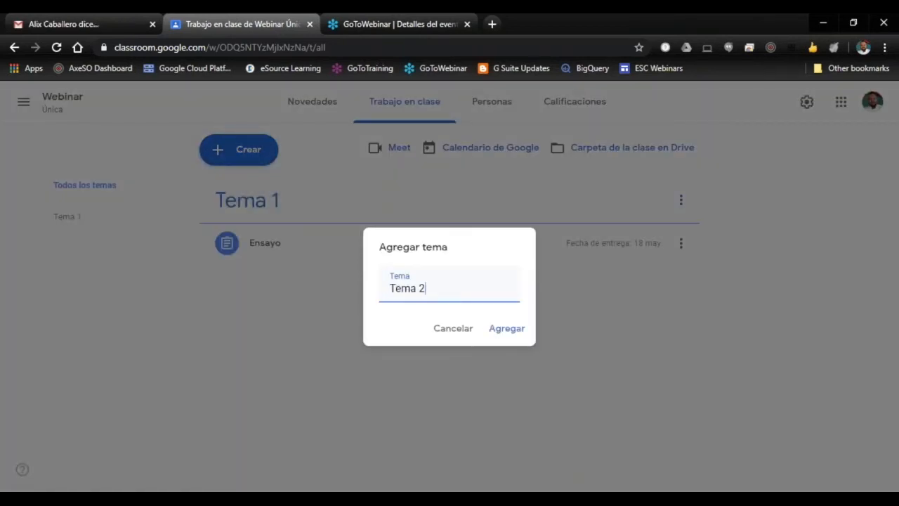
key(Return)
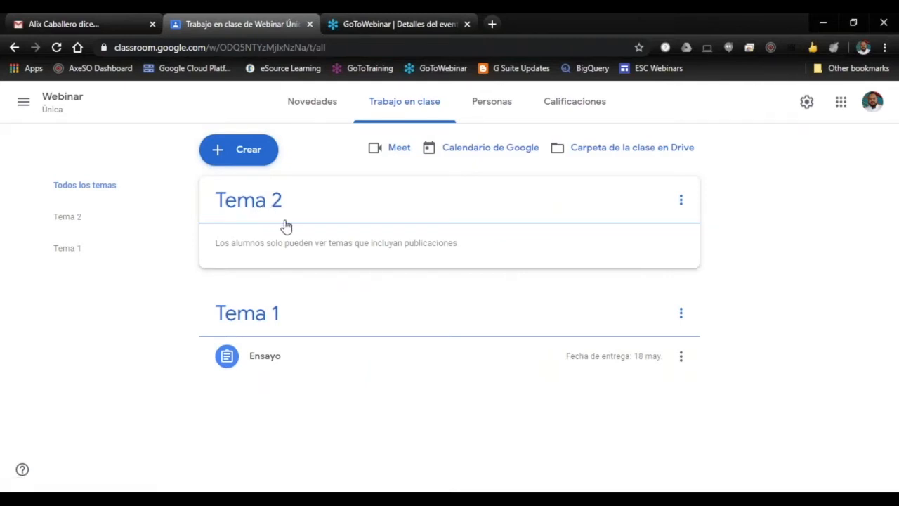
Step: Create a quiz assignment titled "Tarea 2" with the instructions "Lee y completa la evaluación"
click(245, 155)
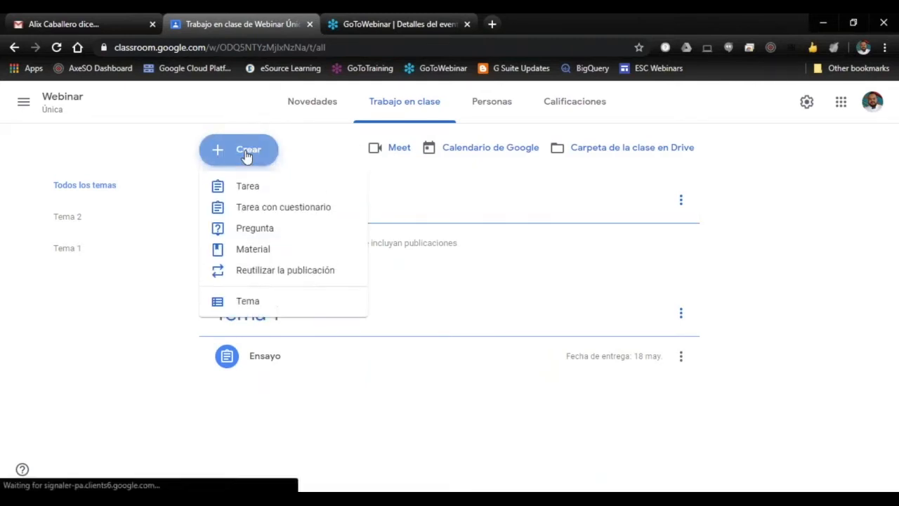
click(274, 212)
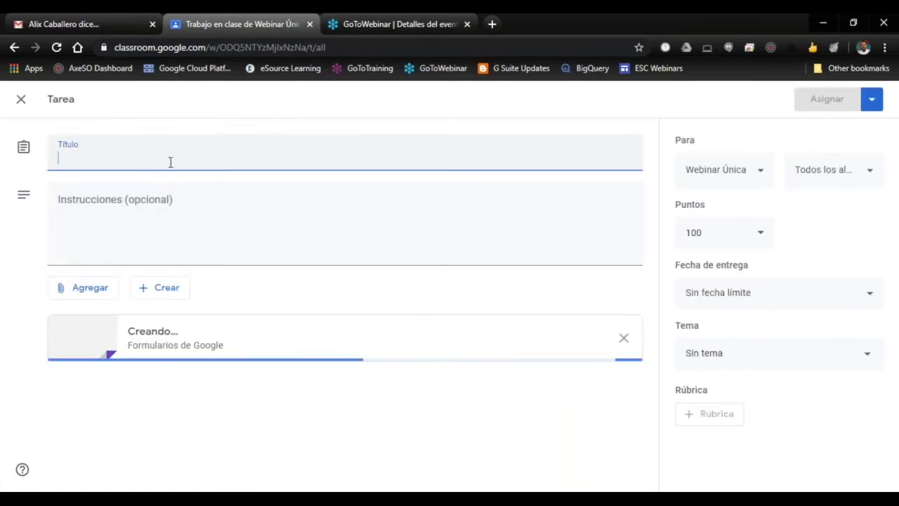
text(Tarea 2)
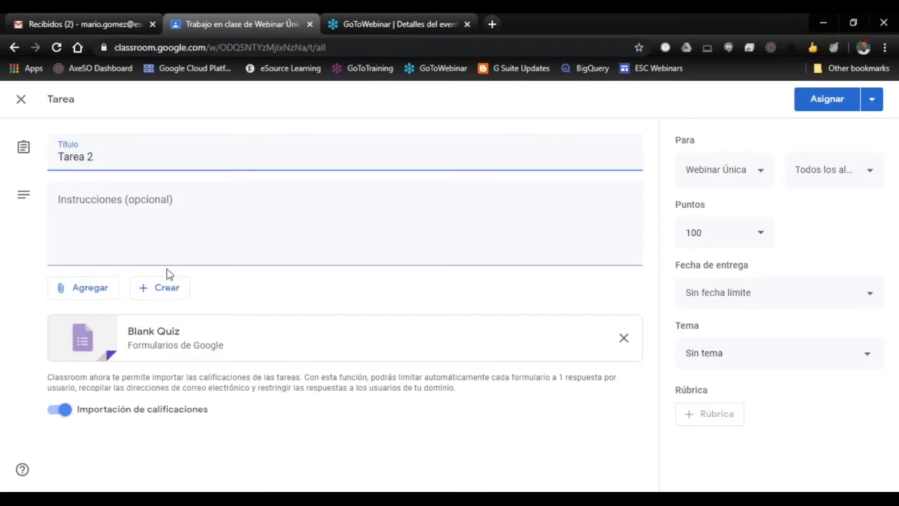
click(185, 243)
text(Lee y completa la evaluación)
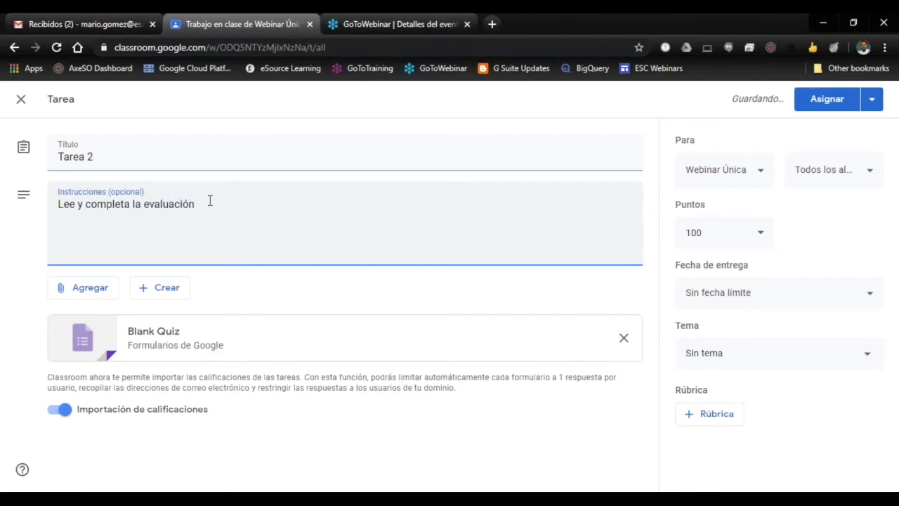
click(92, 291)
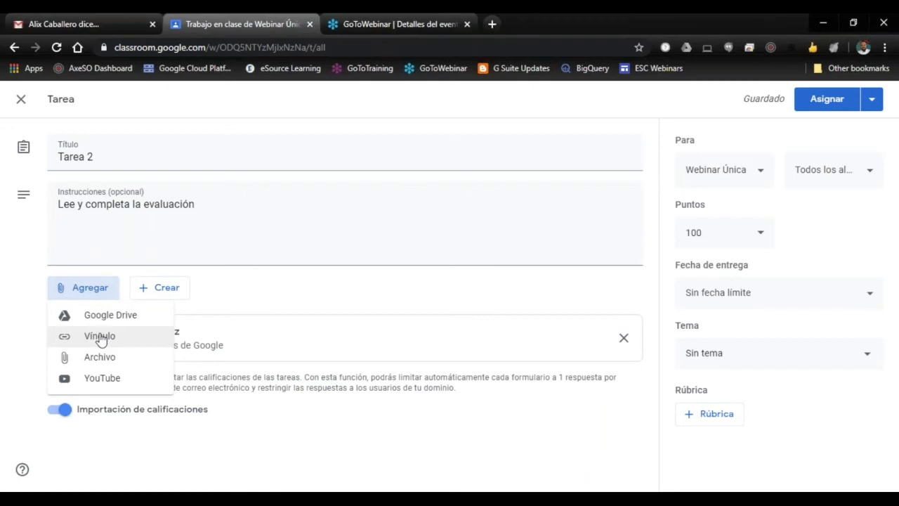
click(228, 294)
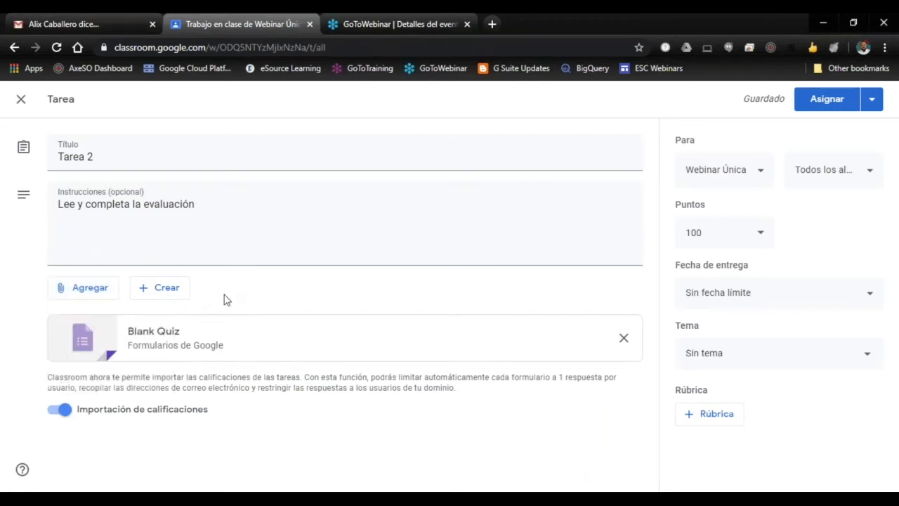
Step: Open the attached Blank Quiz form and change its title to "Prueba corta 1"
click(155, 338)
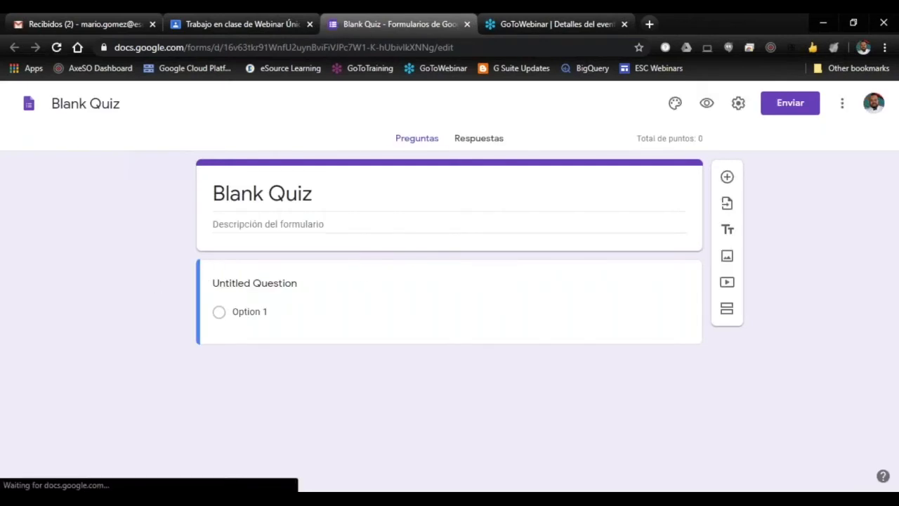
click(321, 195)
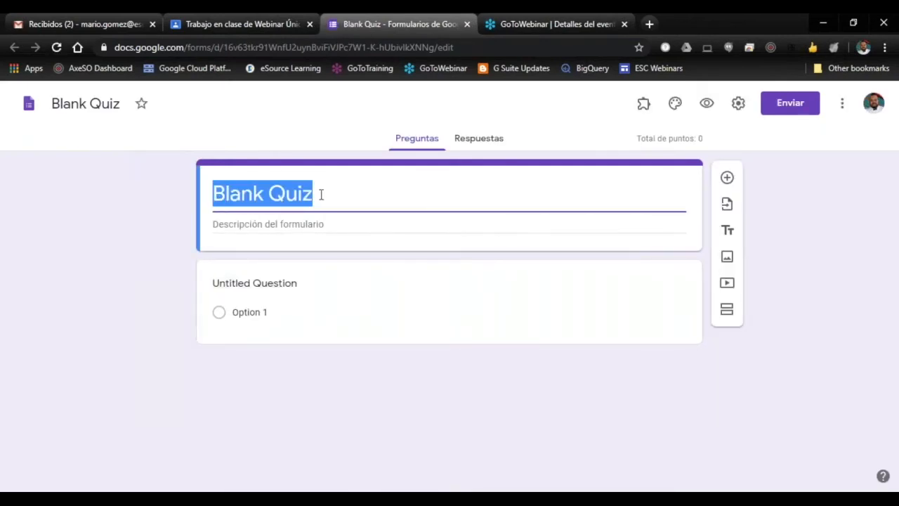
text(Pr)
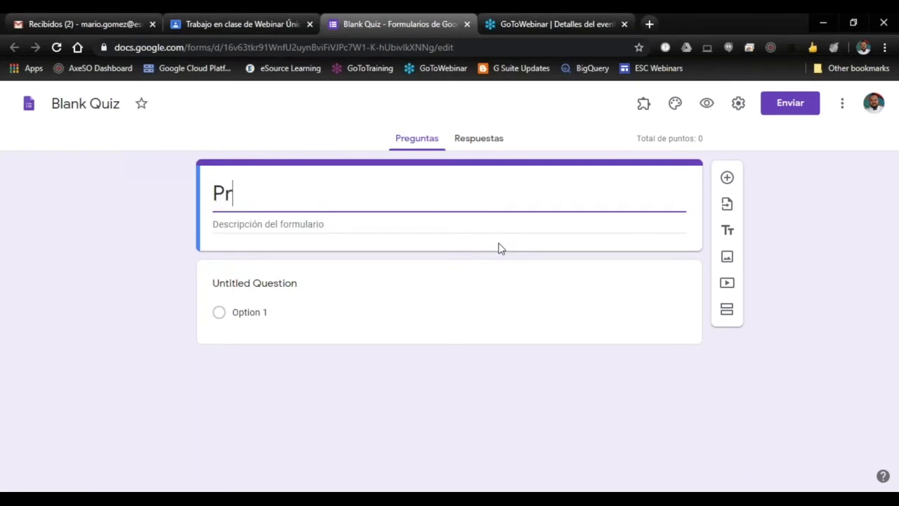
text(ueba cor)
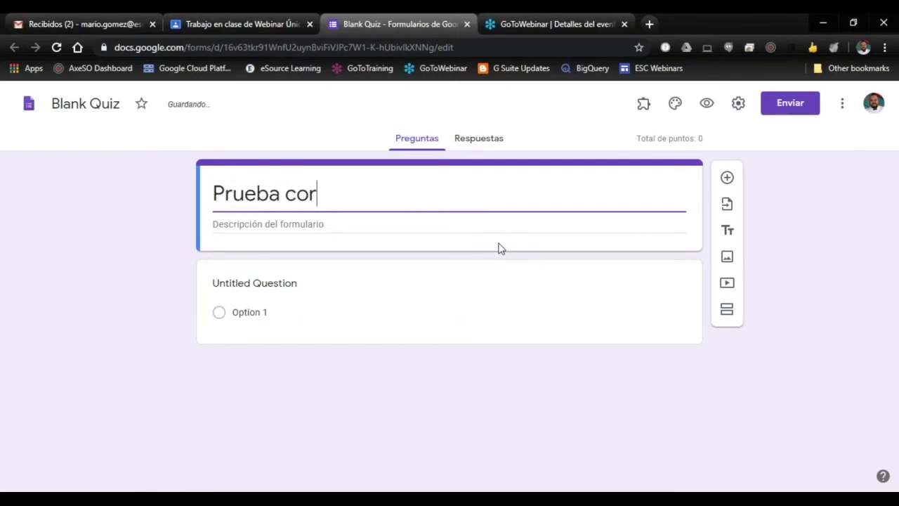
text(ta 1)
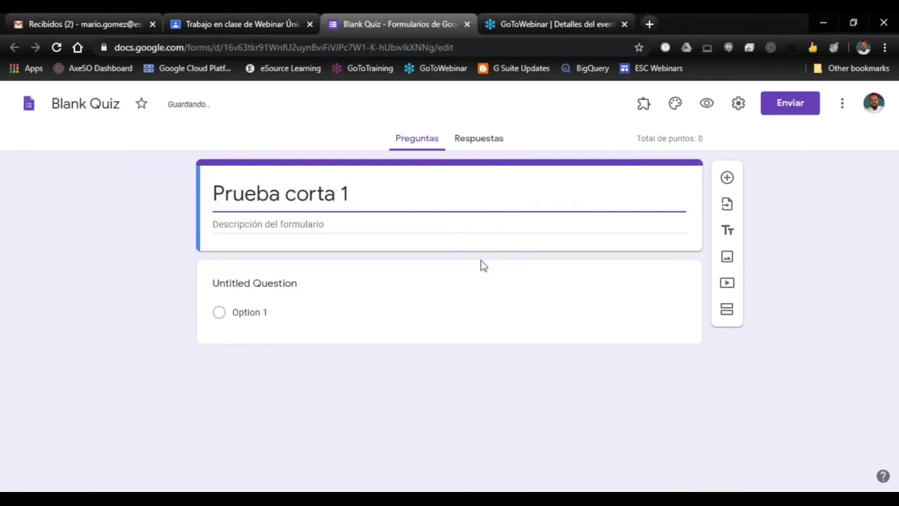
Step: Name the first quiz question "Pregunta 1" and give it the options "Opción A", "Opción B" and "Opción C"
click(474, 281)
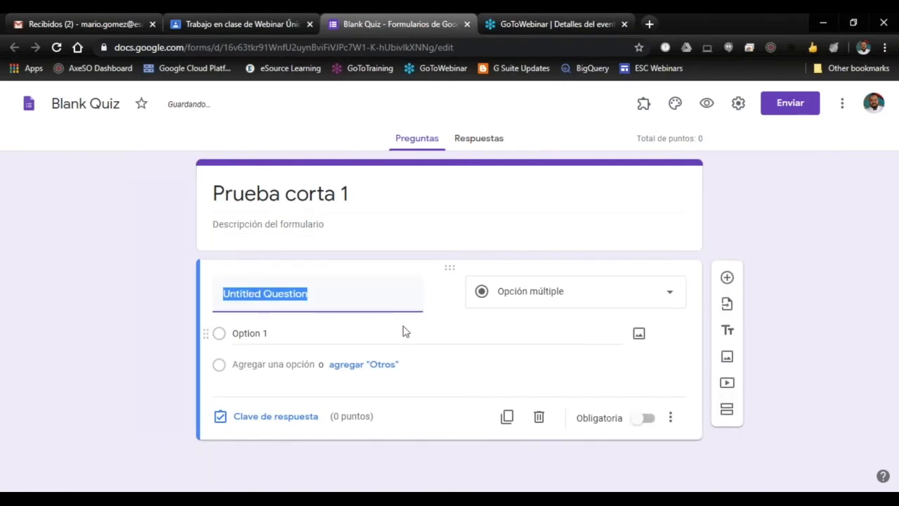
text(Preguna)
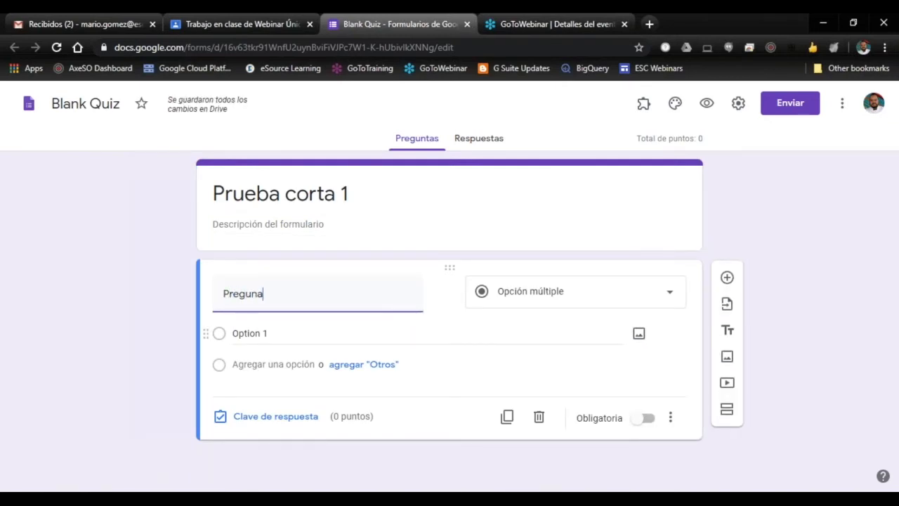
key(BackSpace)
text(ta 1)
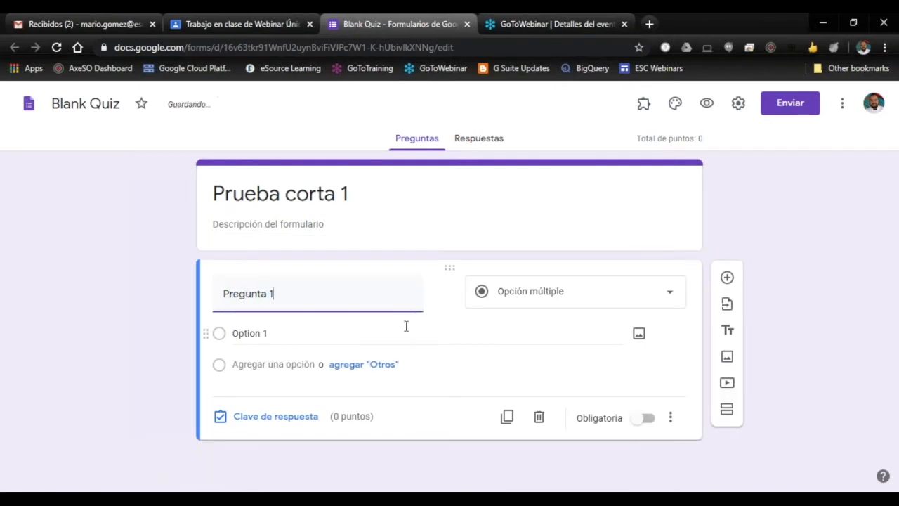
click(480, 327)
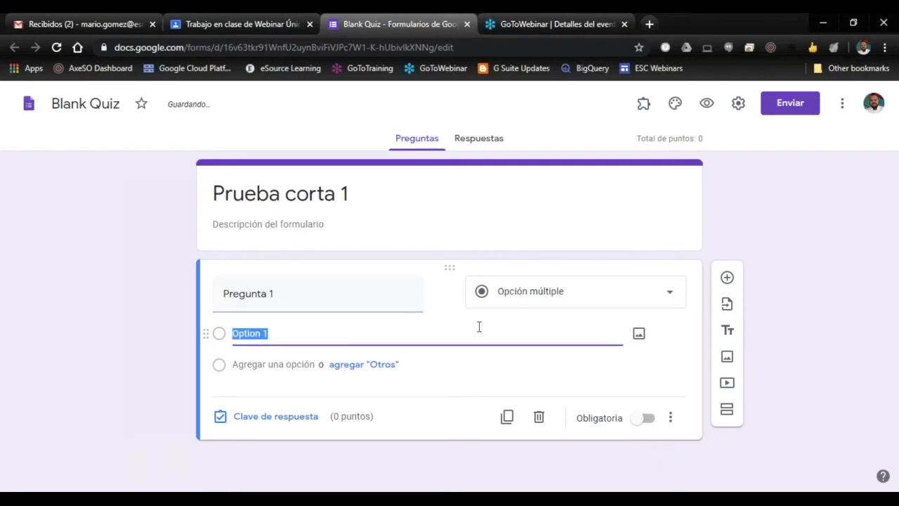
text(Op)
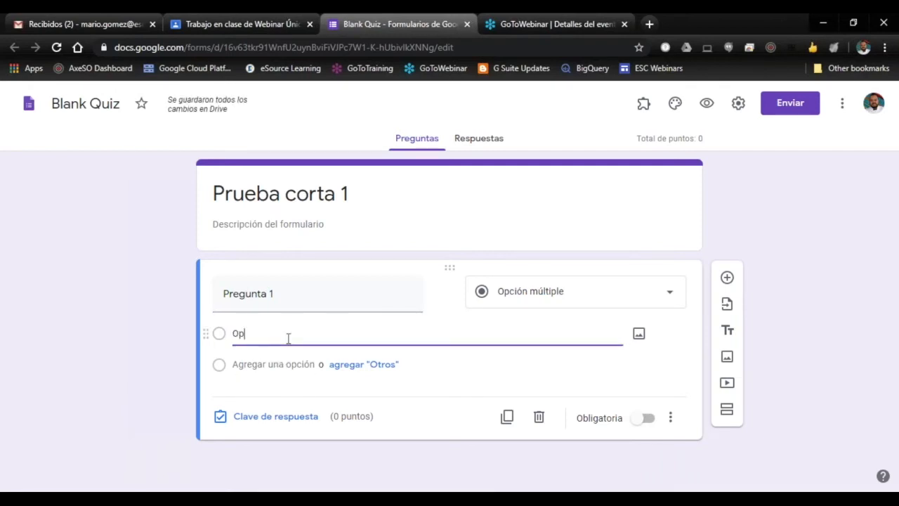
text(ción A)
click(291, 365)
text(O)
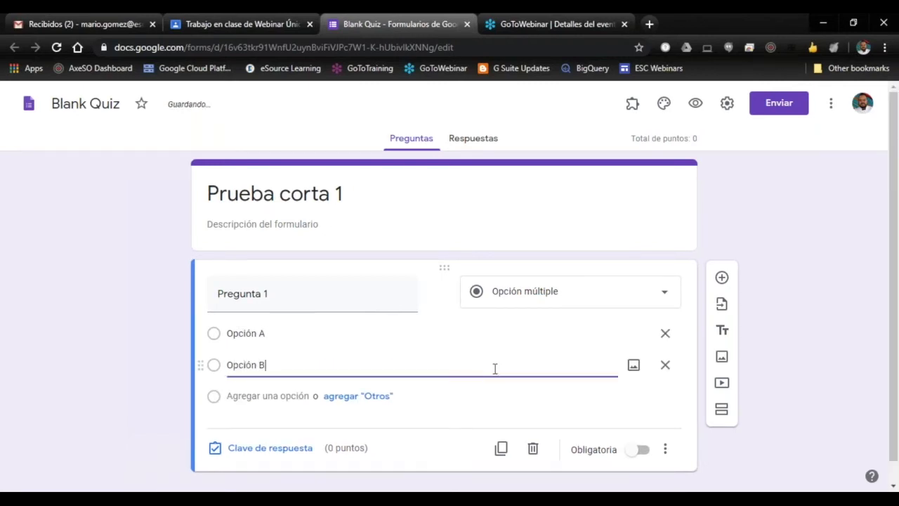
click(267, 397)
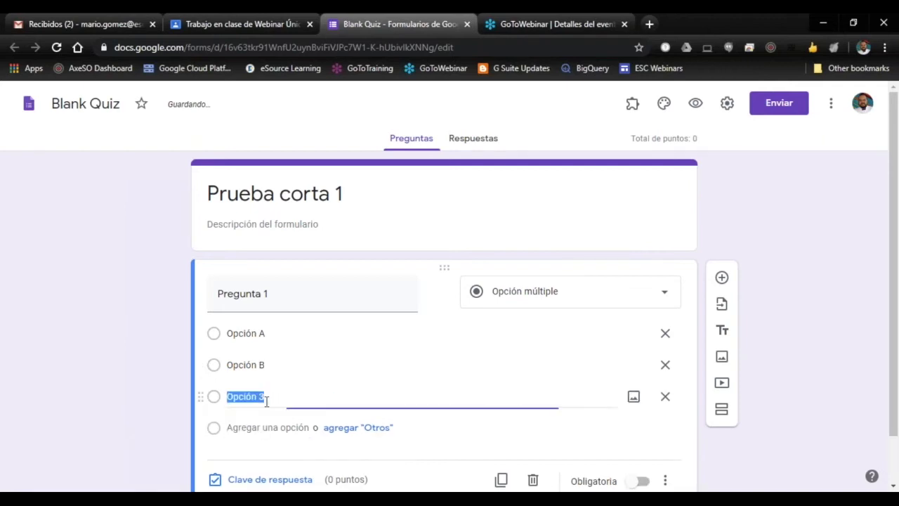
text(Opción)
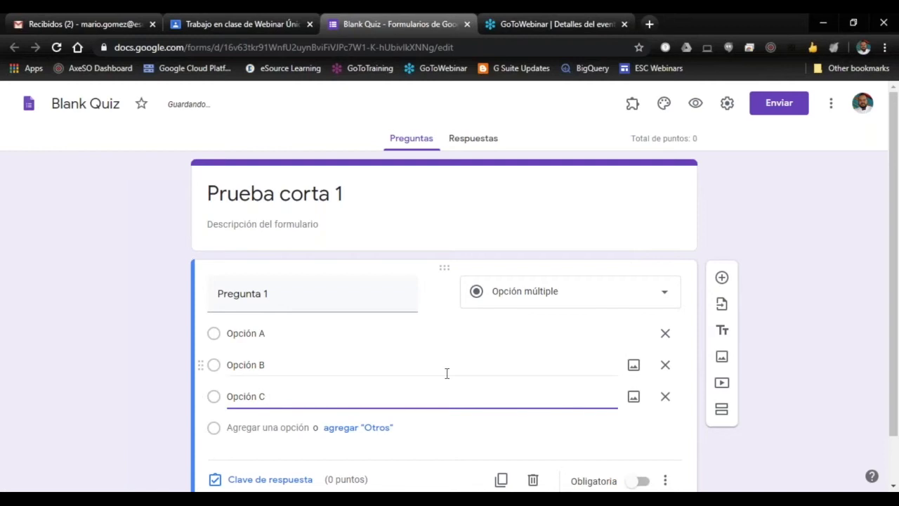
click(490, 427)
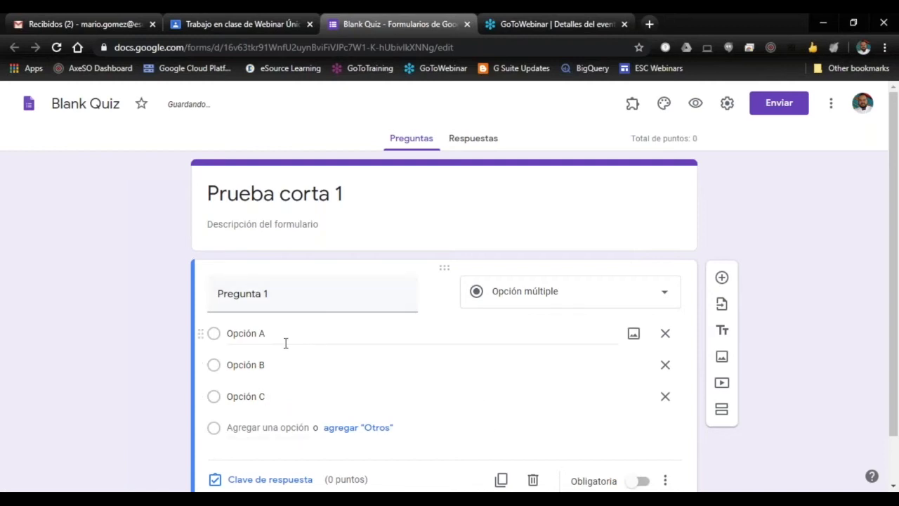
Step: Set the answer key of Pregunta 1 to 5 points with "Opción B" as the correct answer
scroll(514, 299, down, 1)
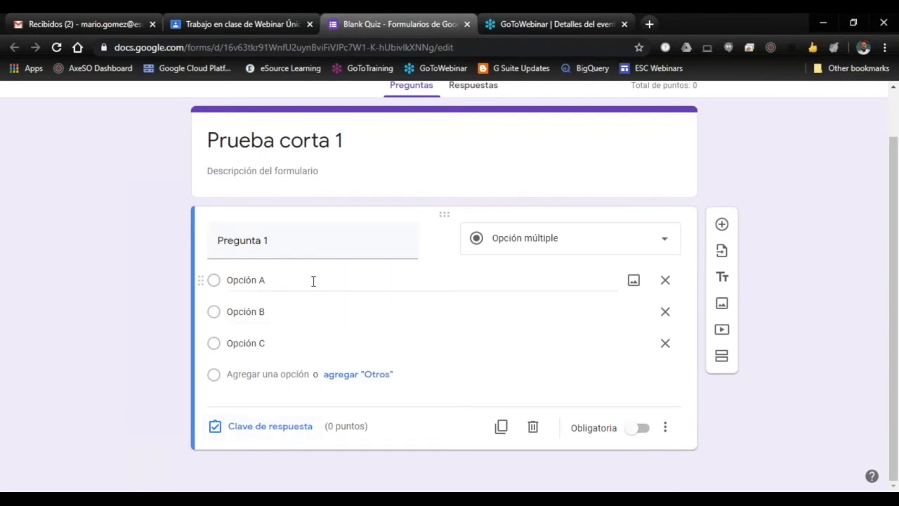
click(270, 427)
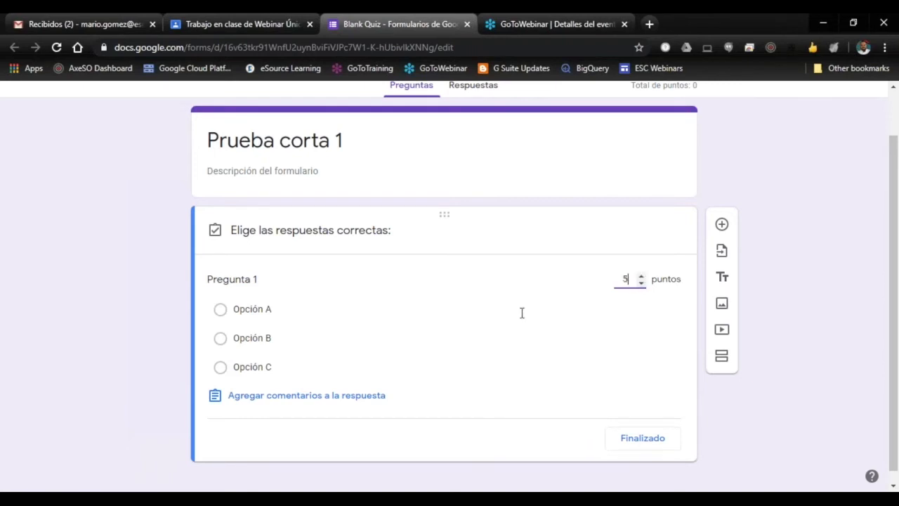
click(223, 343)
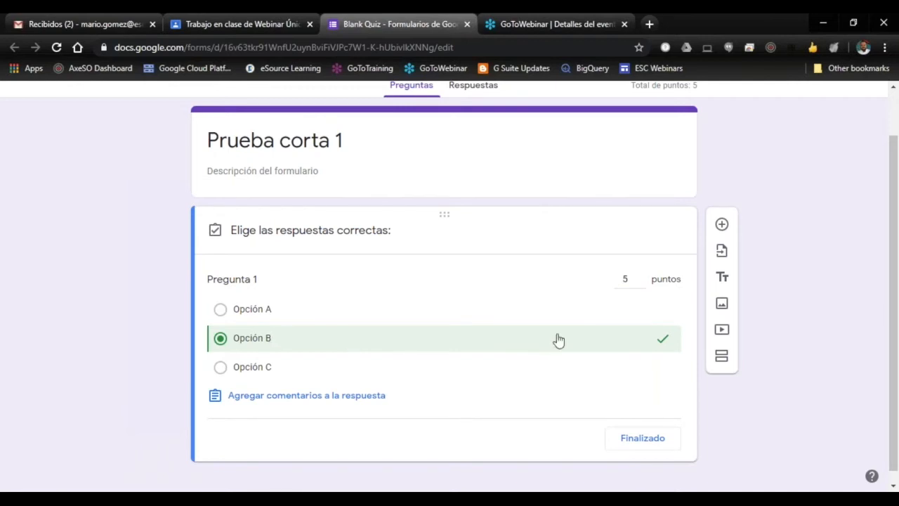
click(625, 436)
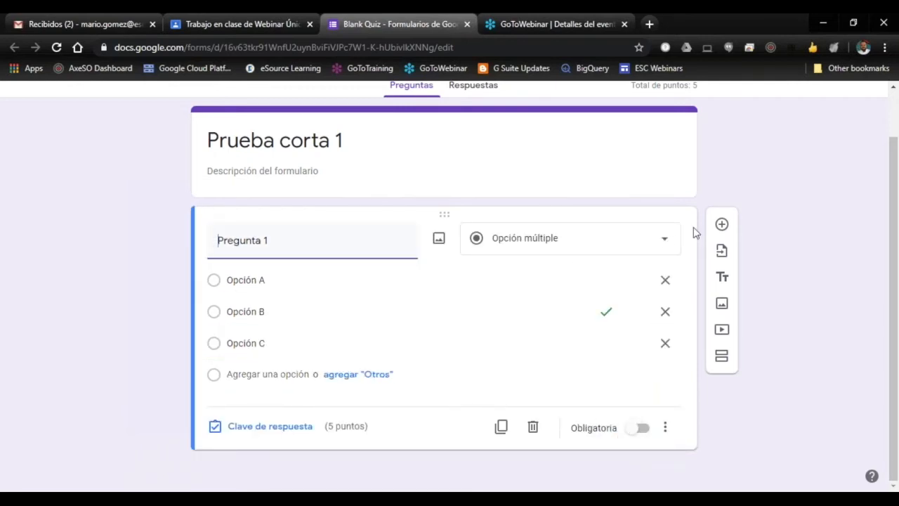
Step: Add a second multiple-choice question "Pregunta 2" with the options "Opción 1", "Opción 2" and "Opción 3"
click(722, 225)
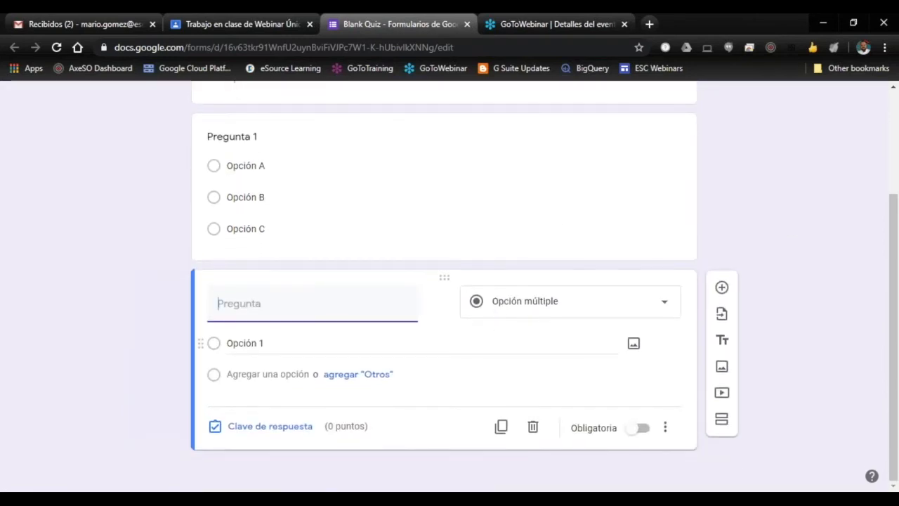
text(Pregunta 2)
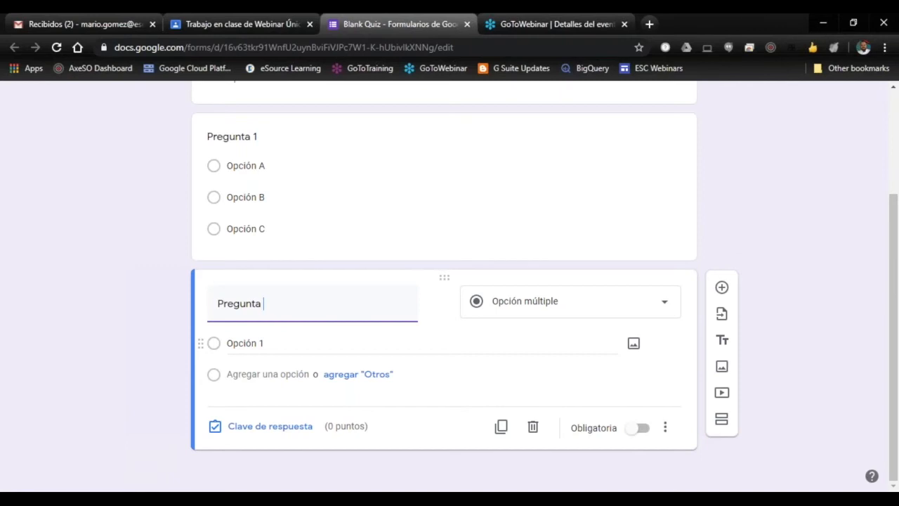
click(314, 344)
key(ctrl+c)
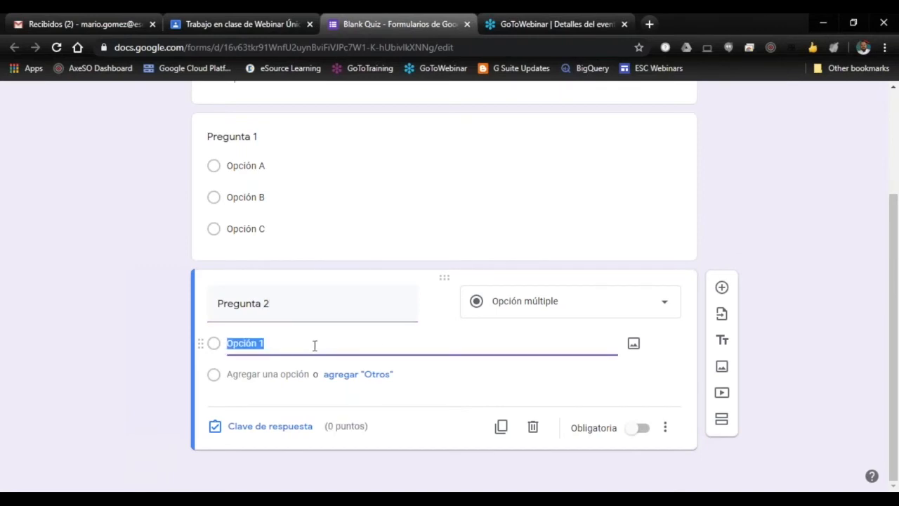
click(279, 374)
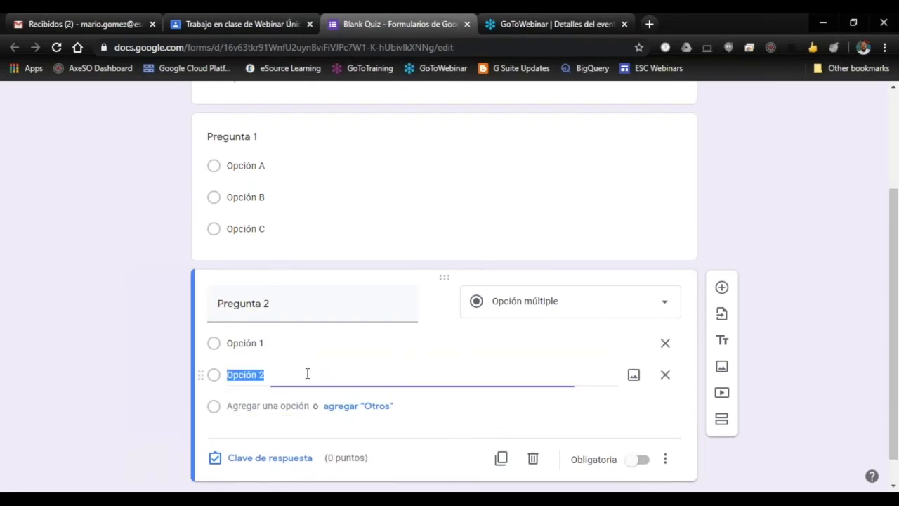
key(ctrl+v)
key(BackSpace)
text(2)
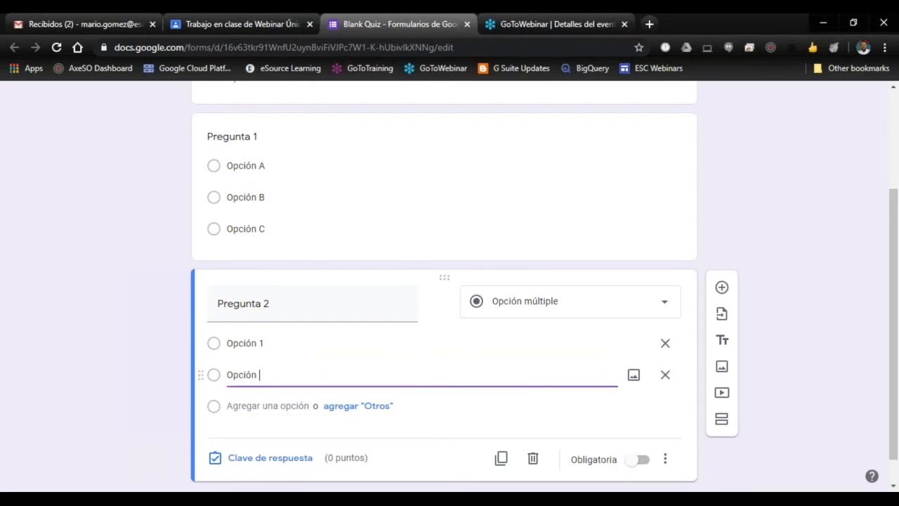
click(291, 407)
click(457, 444)
Step: Set the answer key of Pregunta 2 to 5 points with "Opción 1" as the correct answer
scroll(456, 444, down, 2)
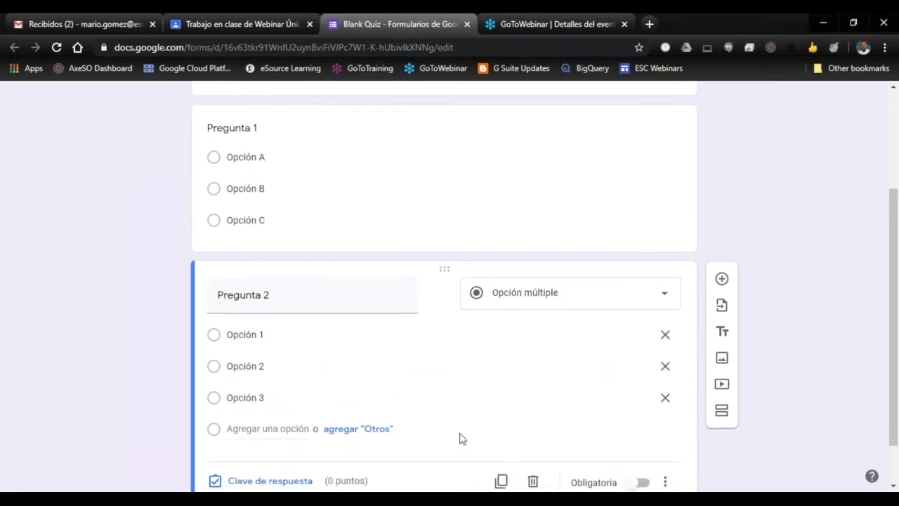
click(279, 429)
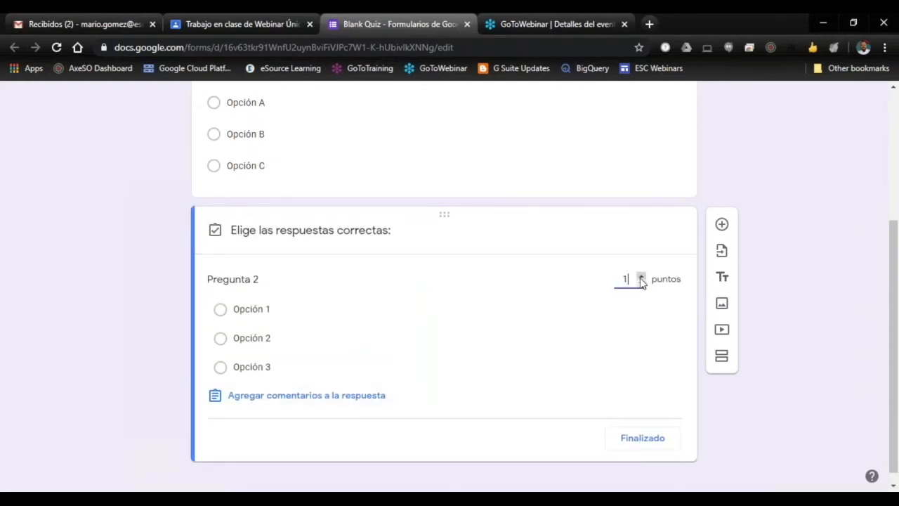
click(221, 311)
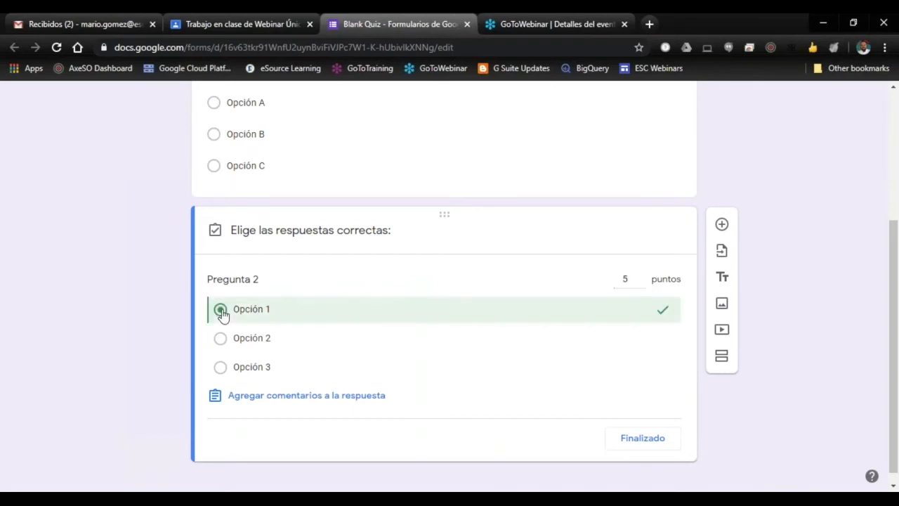
click(642, 438)
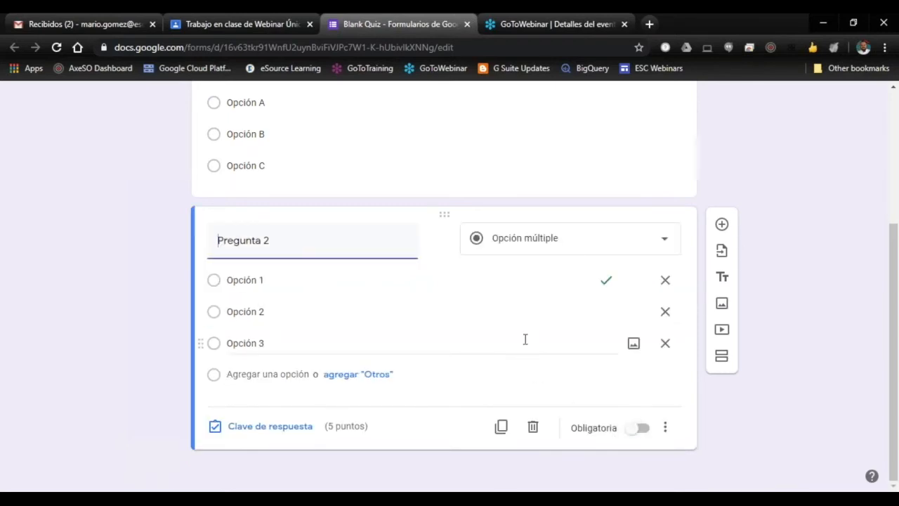
Step: Add a third multiple-choice question "Pregunta 3" with the options "Opción 1", "Opción 2" and "Opción 3"
click(721, 224)
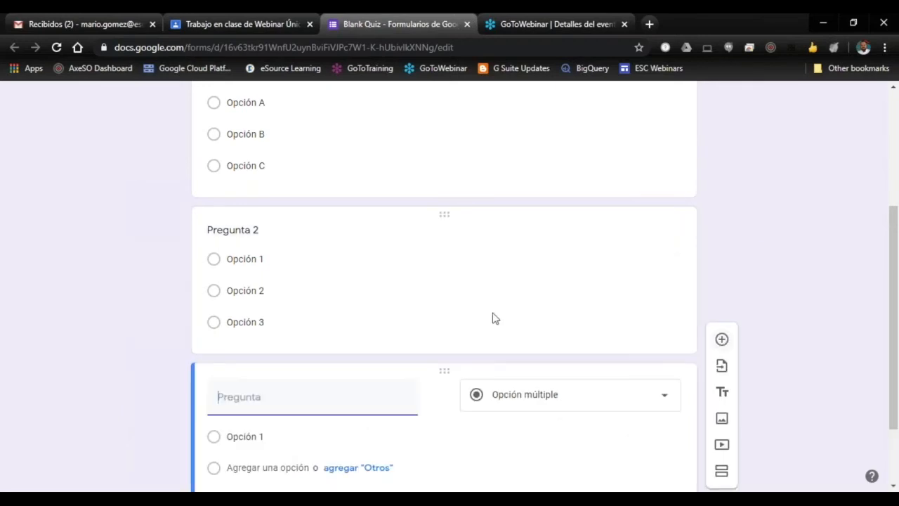
text(Pregunta 3)
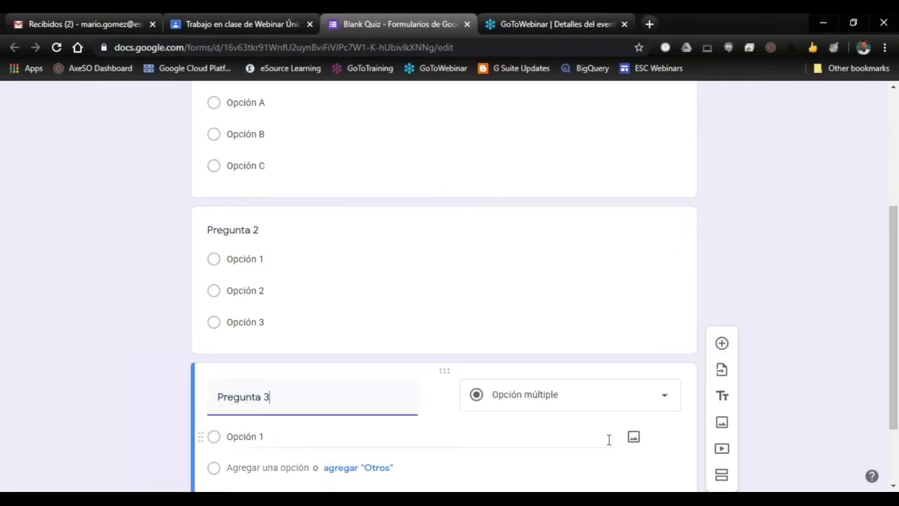
scroll(592, 402, down, 2)
click(277, 374)
click(281, 405)
scroll(373, 391, down, 2)
Step: Set the answer key of Pregunta 3 to 5 points with "Opción 3" as the correct answer
click(243, 426)
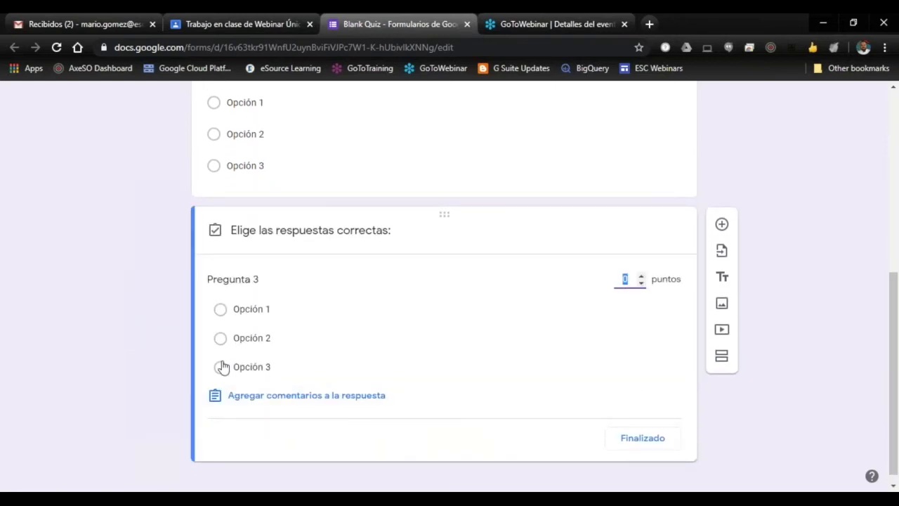
click(641, 278)
click(641, 277)
click(641, 277)
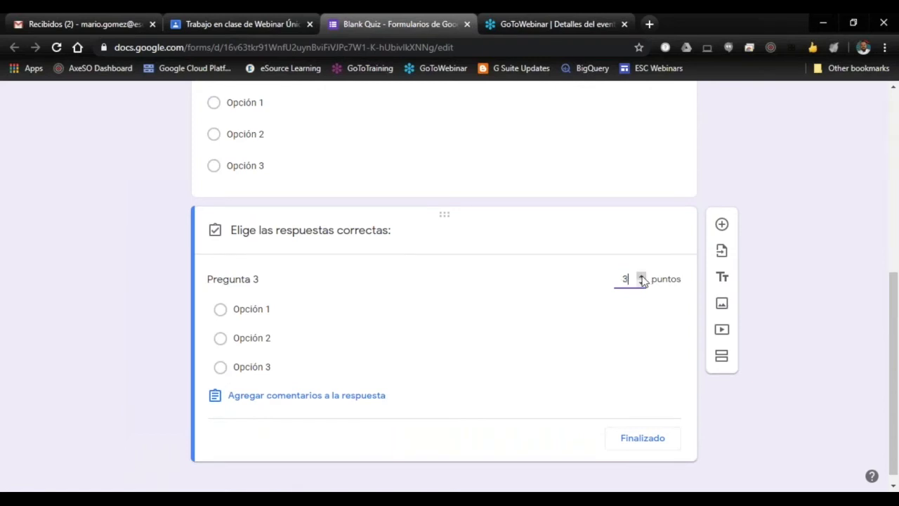
click(224, 368)
click(645, 440)
Step: Review the quiz's questions, its total points and the responses page
scroll(648, 420, up, 10)
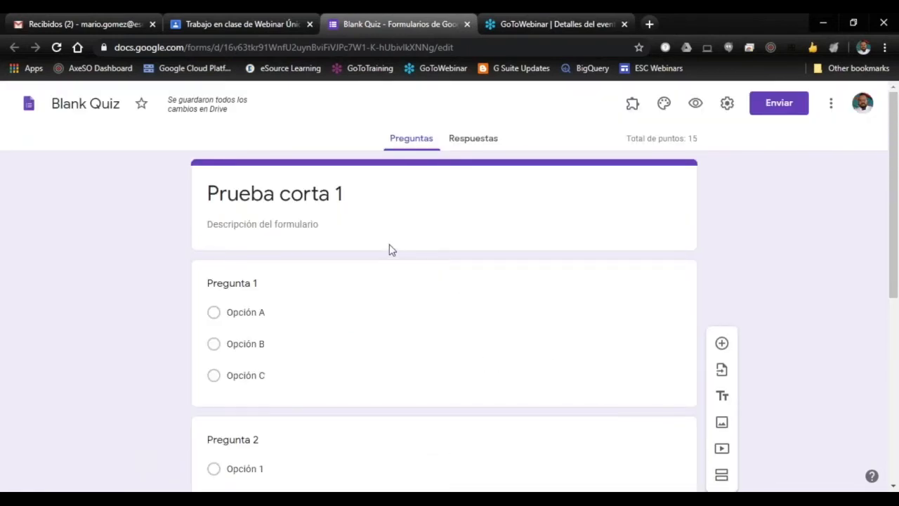
scroll(471, 301, down, 5)
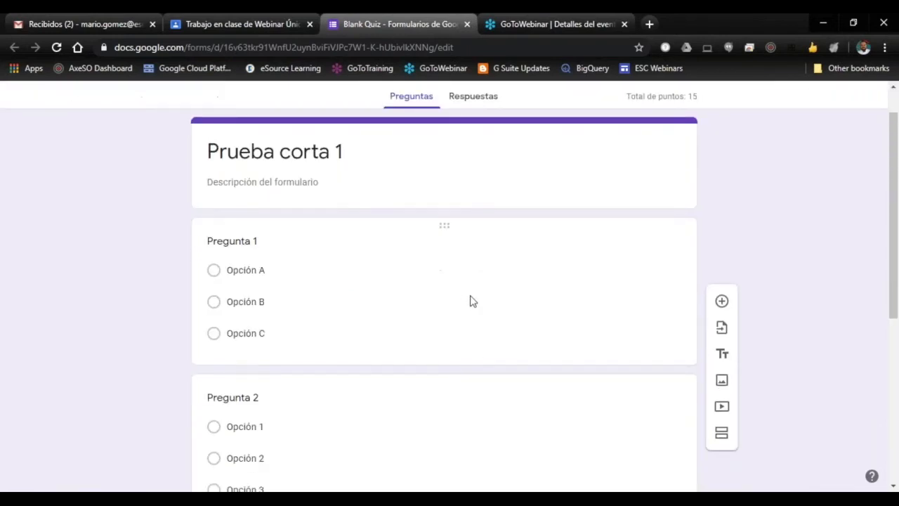
scroll(509, 326, up, 5)
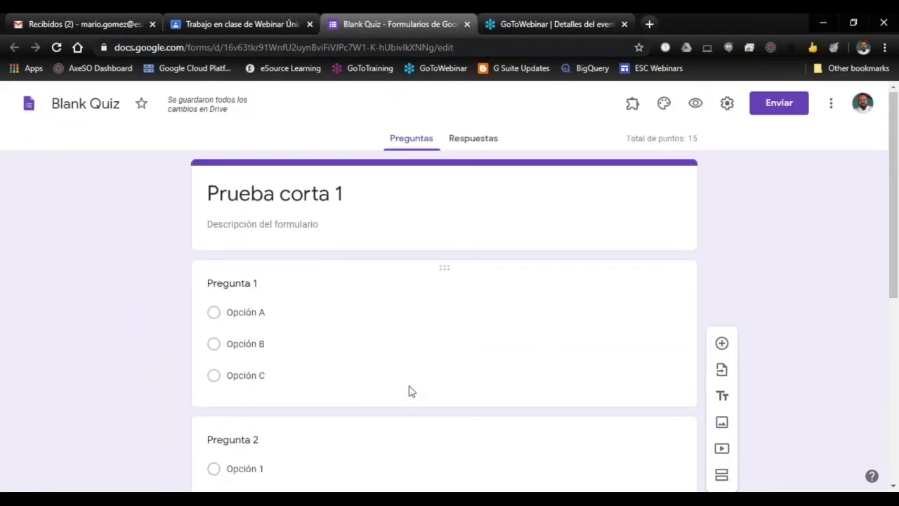
drag(629, 139, 690, 139)
click(705, 139)
click(477, 143)
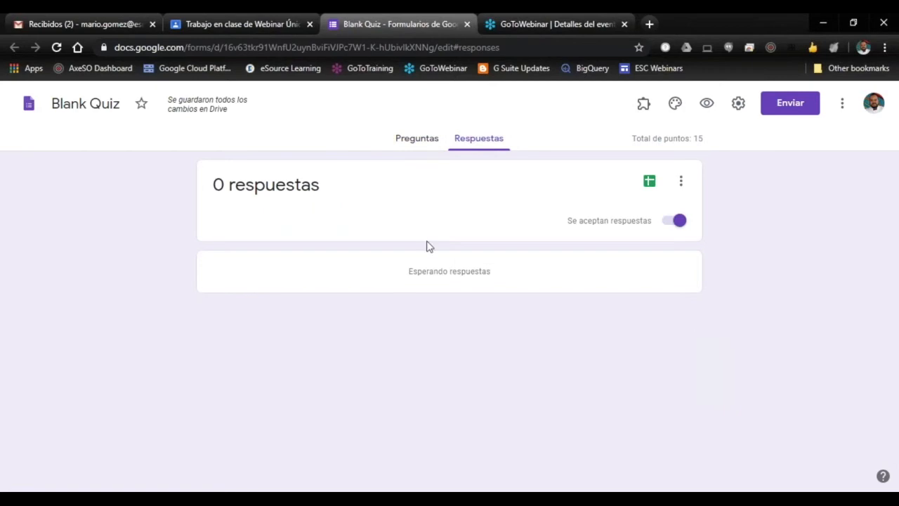
click(410, 139)
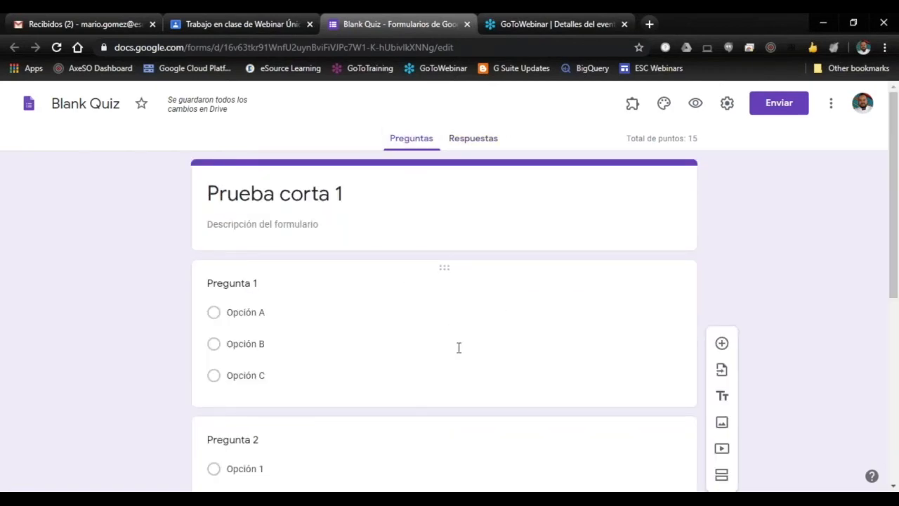
scroll(458, 348, down, 5)
scroll(484, 347, up, 5)
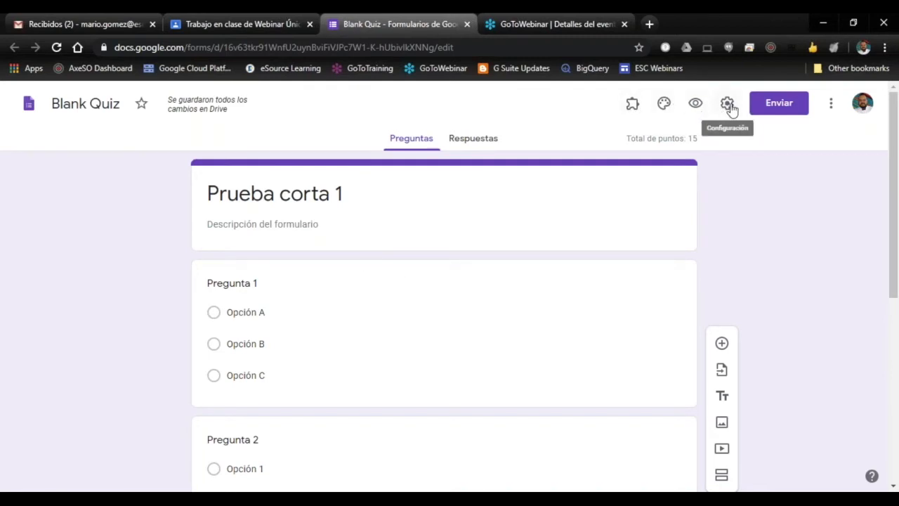
Step: Rename the form file from its default name to "Prueba Corta 1" and close the form to return to the assignment
click(53, 103)
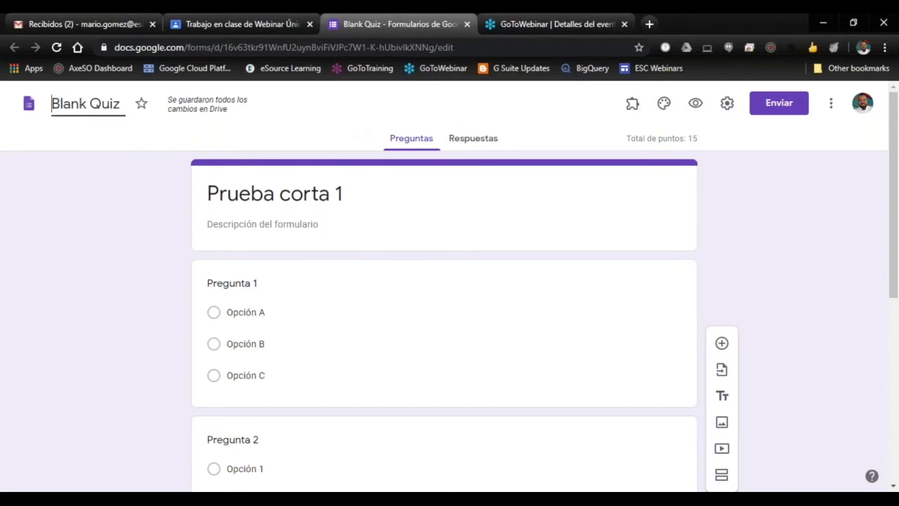
key(BackSpace)
key(BackSpace)
key(BackSpace)
key(BackSpace)
key(BackSpace)
key(BackSpace)
key(BackSpace)
key(BackSpace)
key(BackSpace)
key(BackSpace)
text(F.)
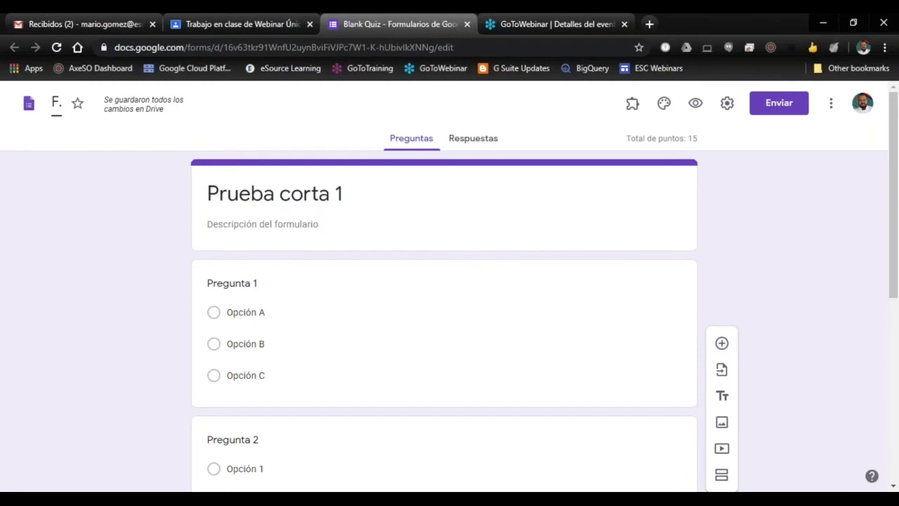
text(rueba Corta 1)
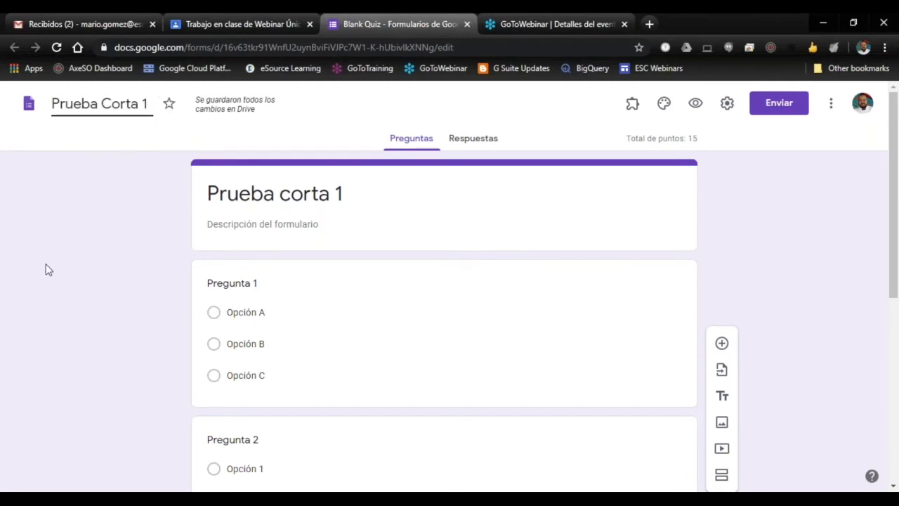
click(70, 272)
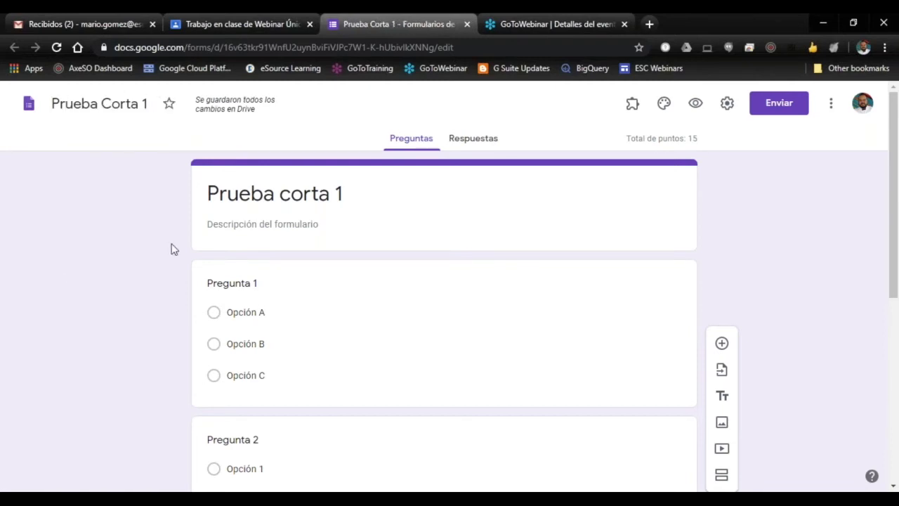
click(467, 25)
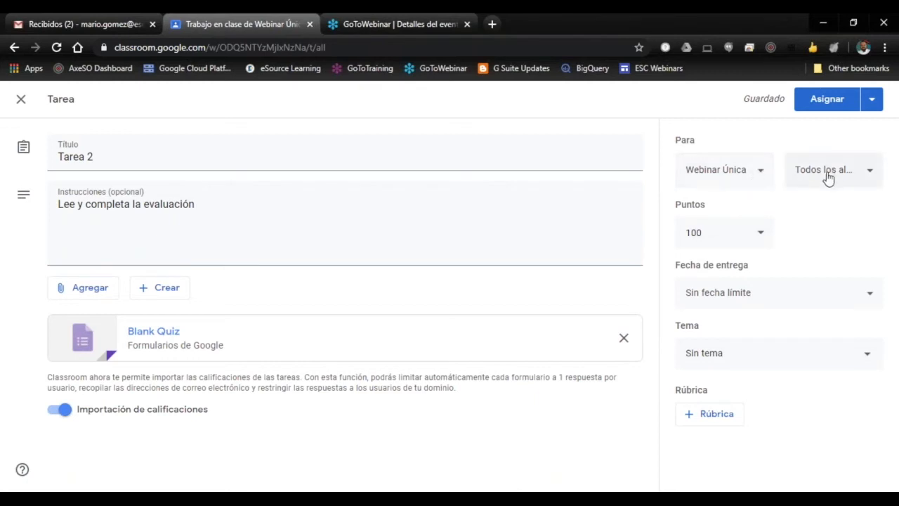
Step: Set the due date of Tarea 2 to 25 May 2020
click(871, 302)
click(815, 347)
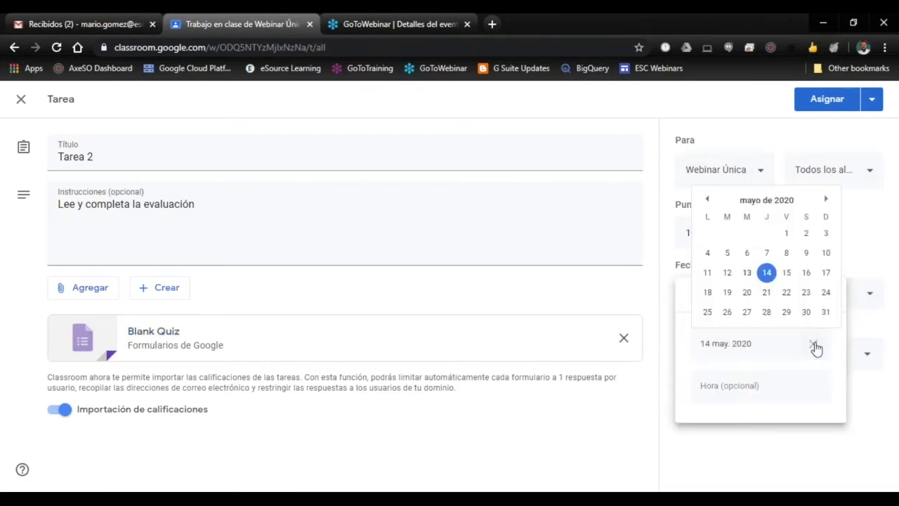
click(708, 313)
click(781, 452)
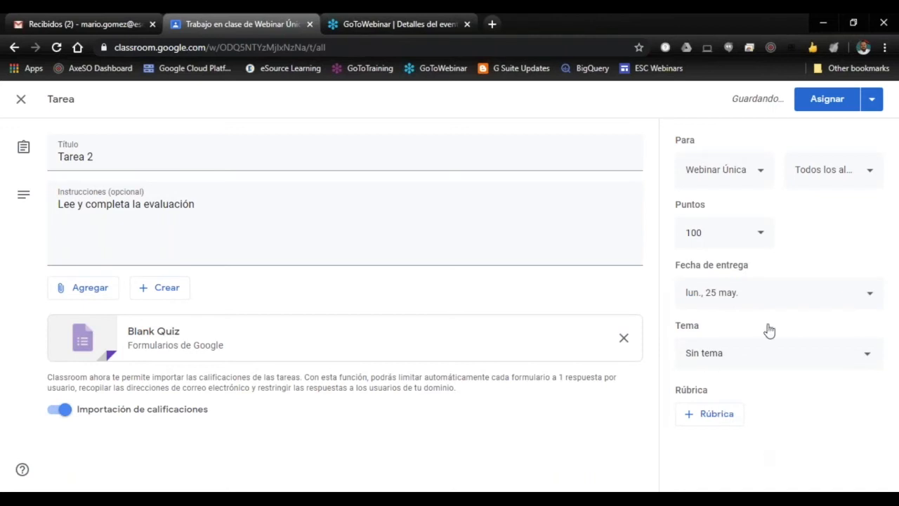
Step: Schedule Tarea 2 to be posted on 22 May 2020 at 08:00 and view the options of the scheduled post
click(872, 104)
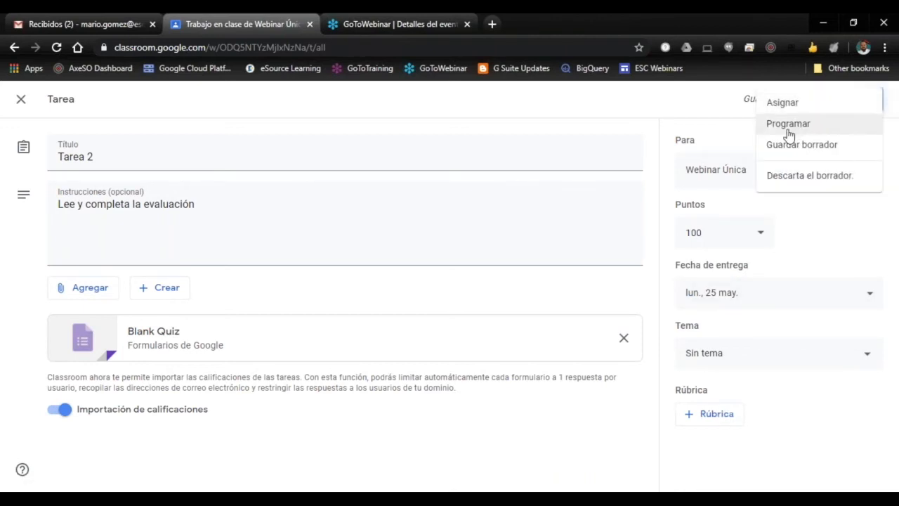
click(789, 125)
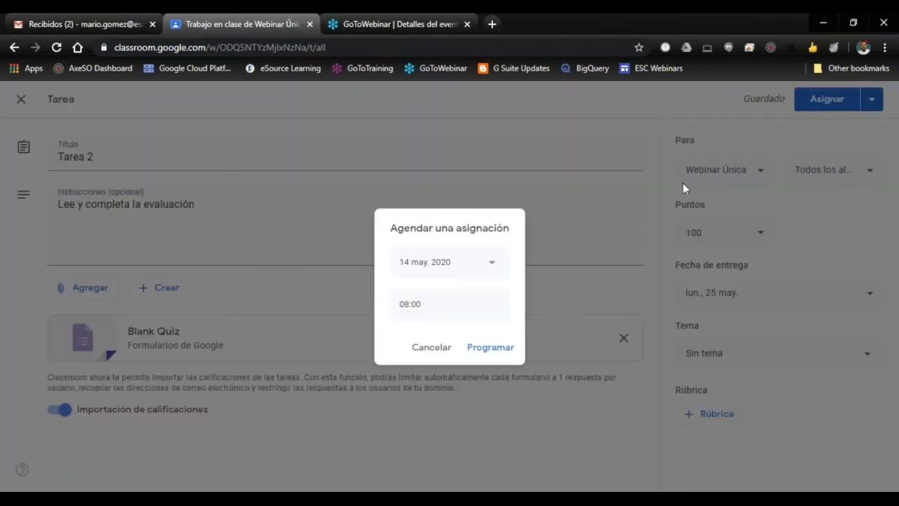
click(491, 267)
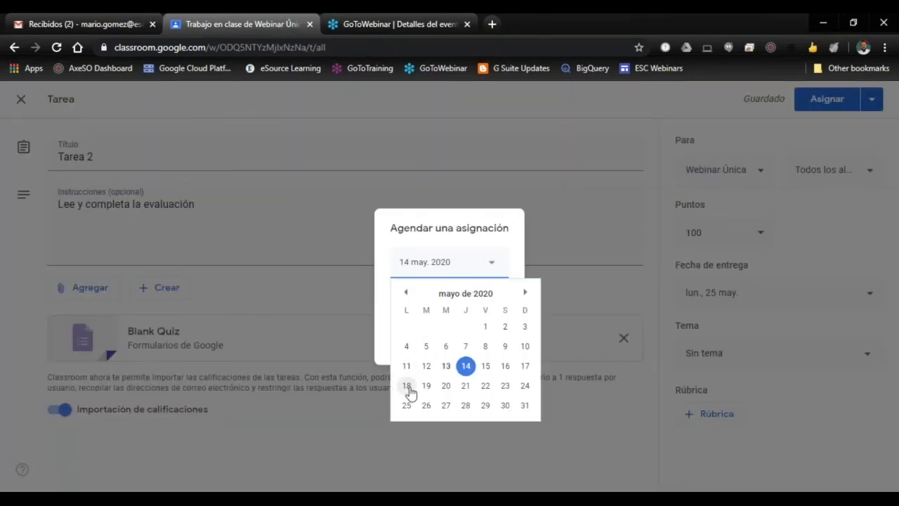
click(485, 386)
click(489, 347)
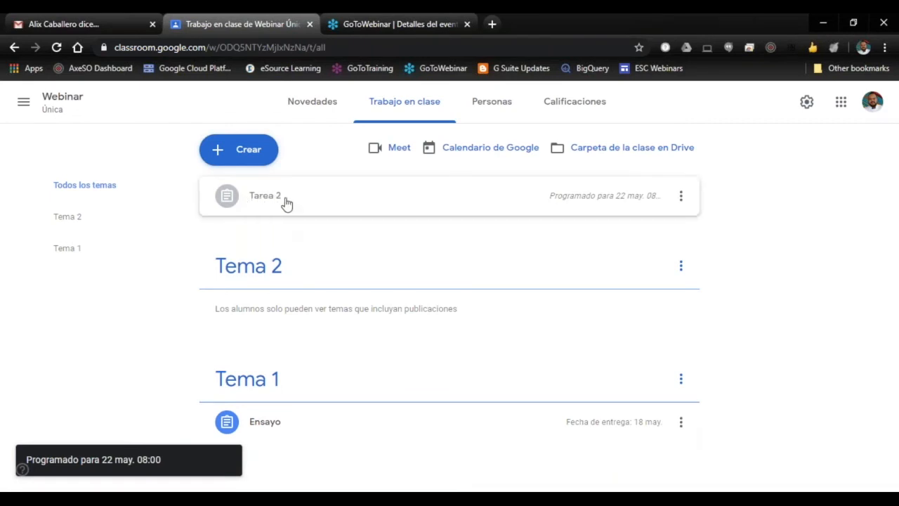
click(680, 196)
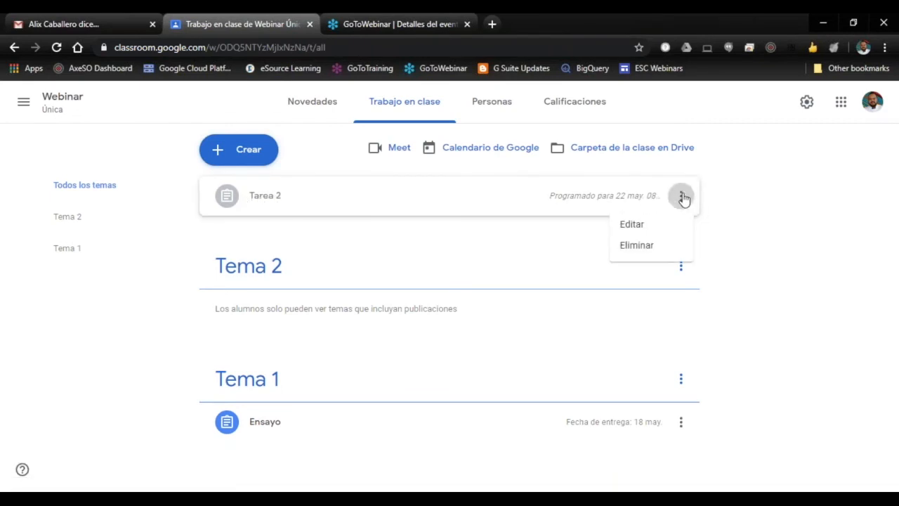
click(406, 242)
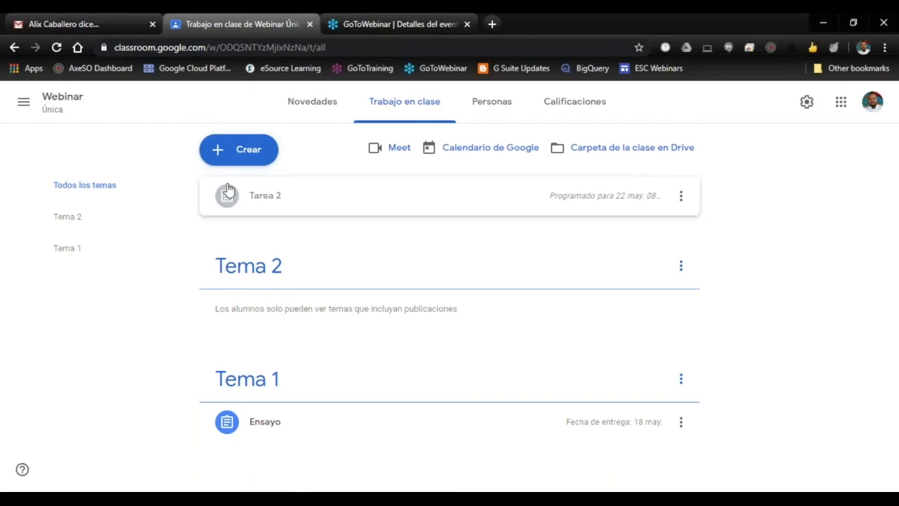
Step: Create a question post of type Respuesta breve asking "¿Quién es tu profesor favorito?"
click(251, 159)
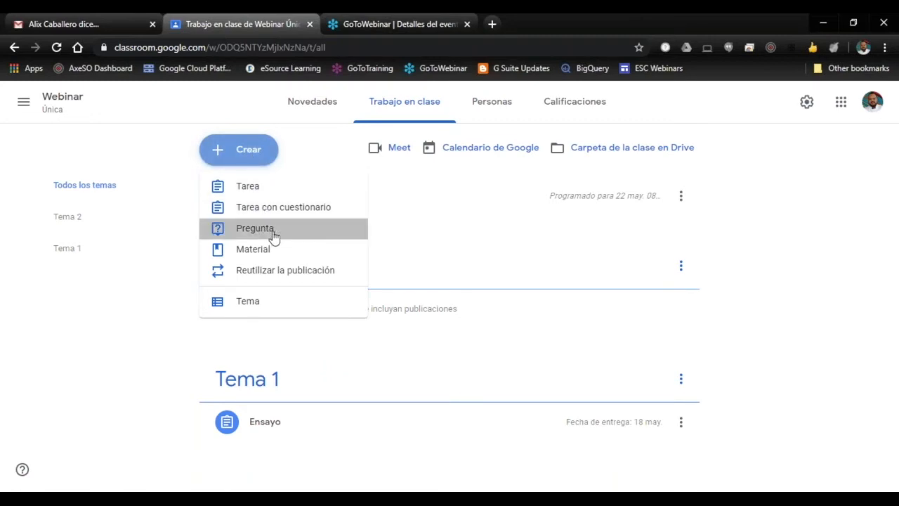
click(273, 236)
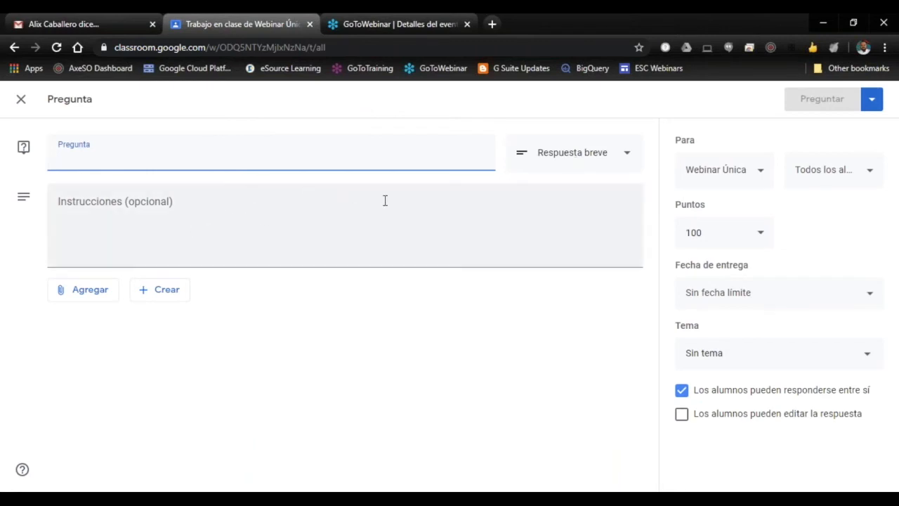
click(629, 159)
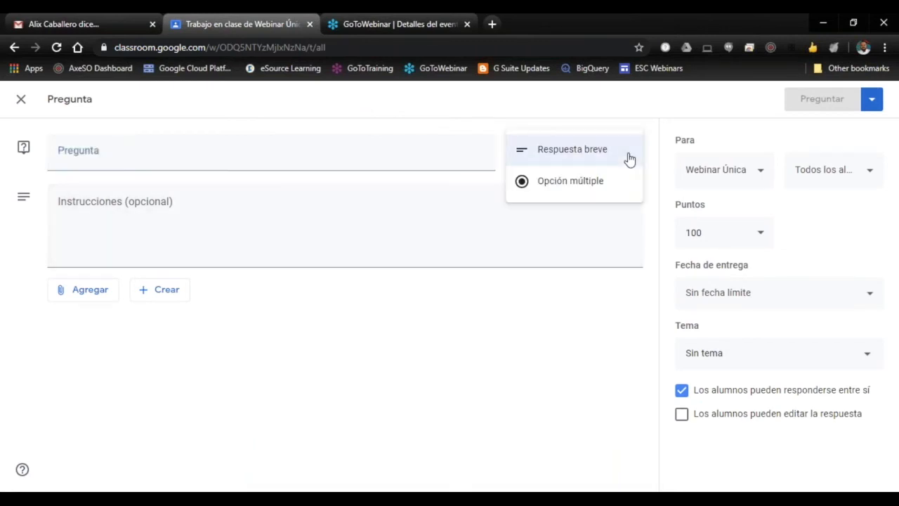
click(595, 161)
click(204, 151)
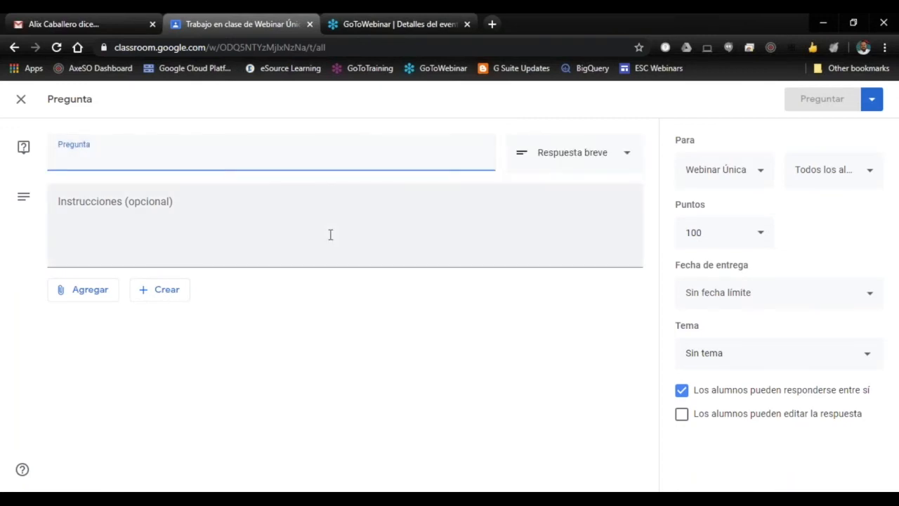
text(¿)
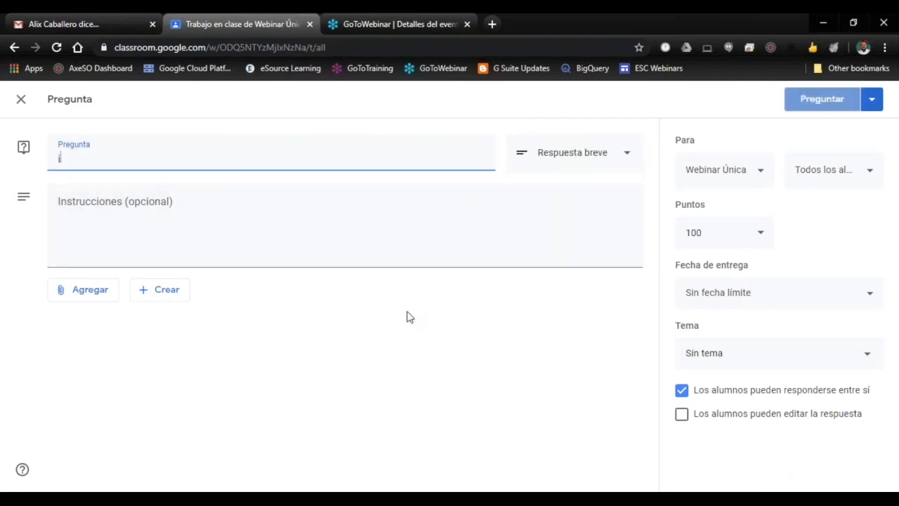
key(BackSpace)
text(¿)
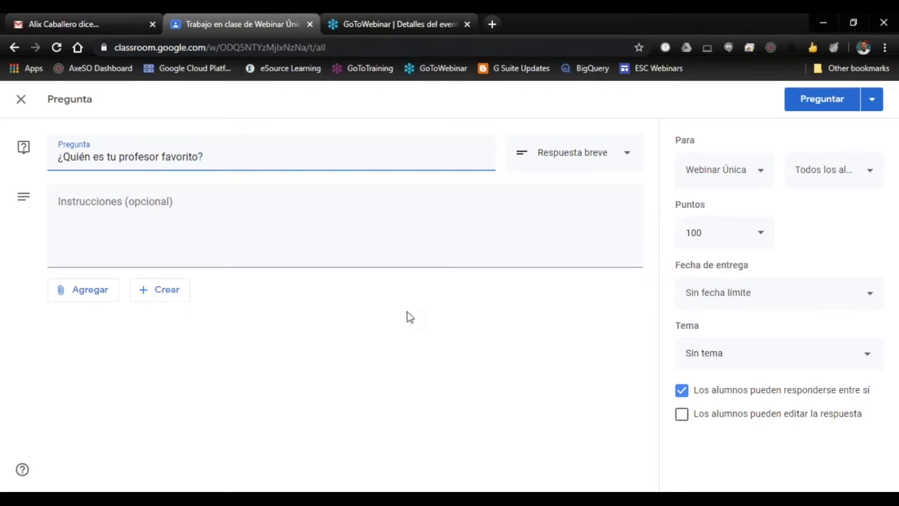
click(435, 332)
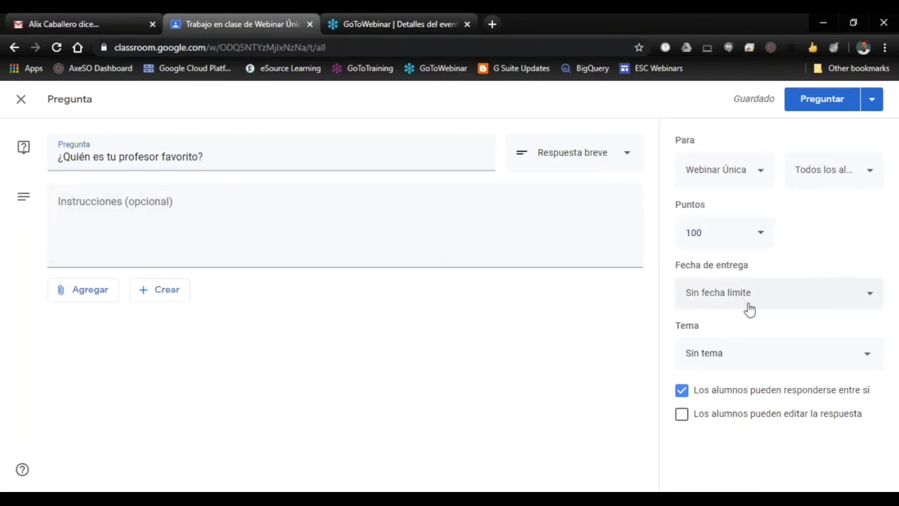
Step: Assign the favourite-teacher question to the topic Tema 2 and set its value to 10 points
click(787, 353)
click(743, 453)
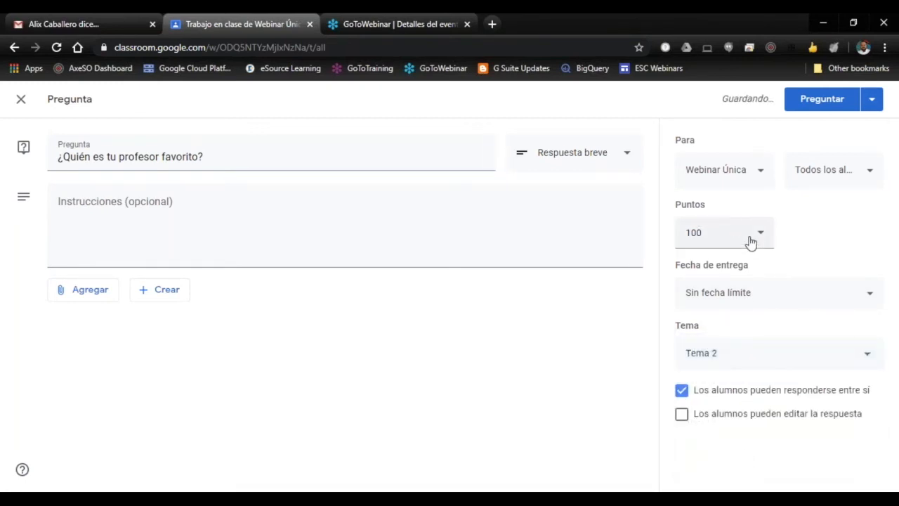
click(720, 235)
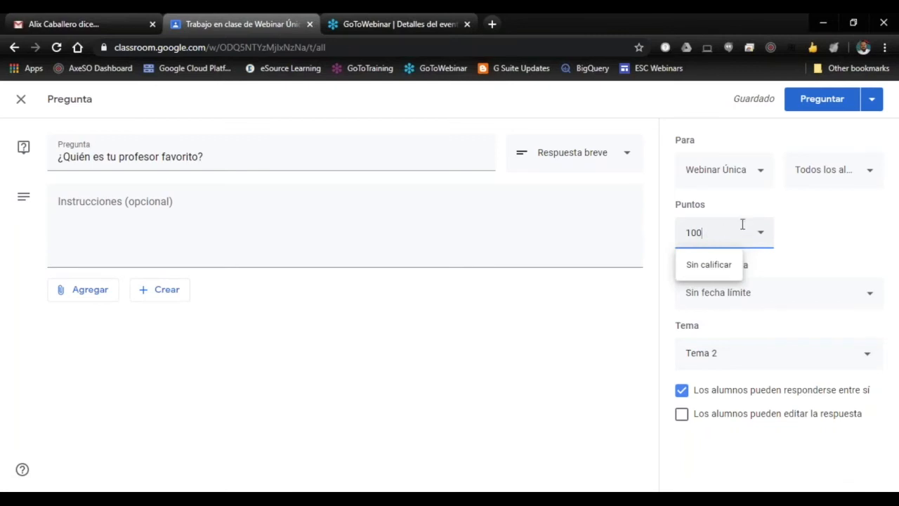
click(831, 236)
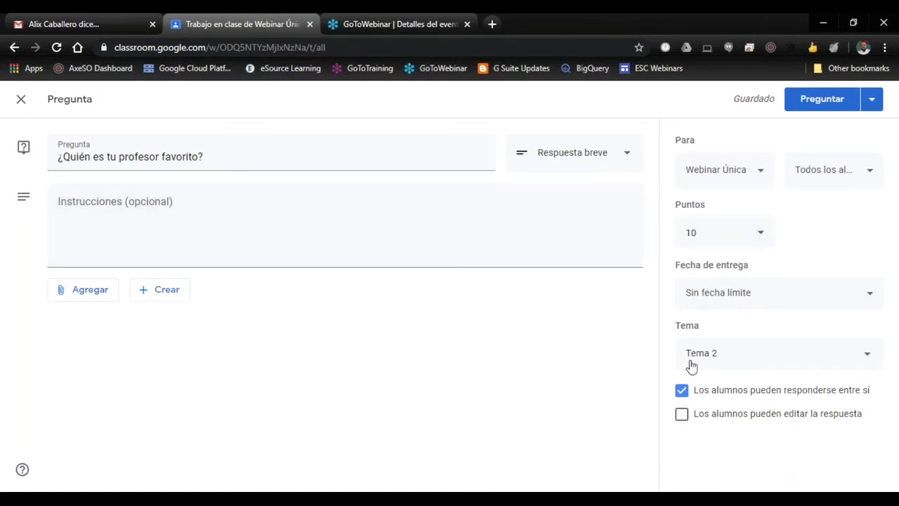
Step: Stop students from replying to each other on the question and publish it to the class
click(680, 391)
click(822, 99)
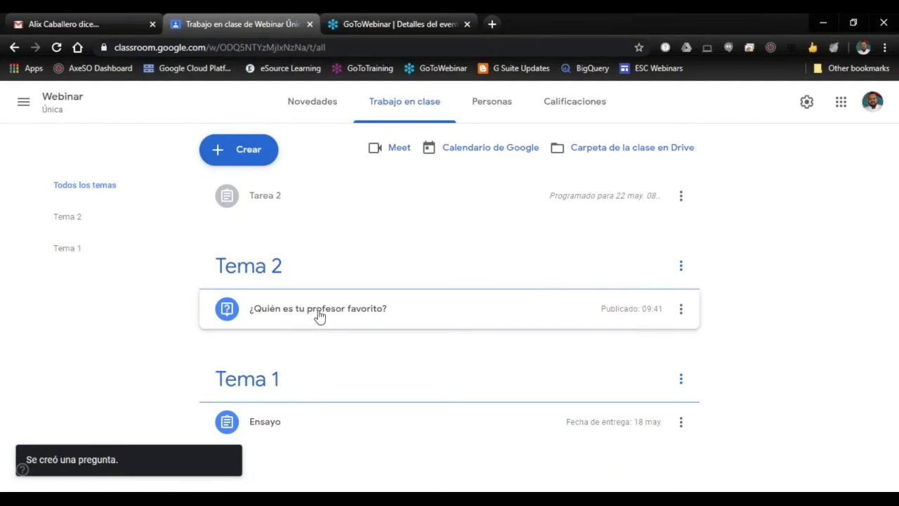
Step: View the form for creating a new Material post and close it without publishing anything
click(241, 149)
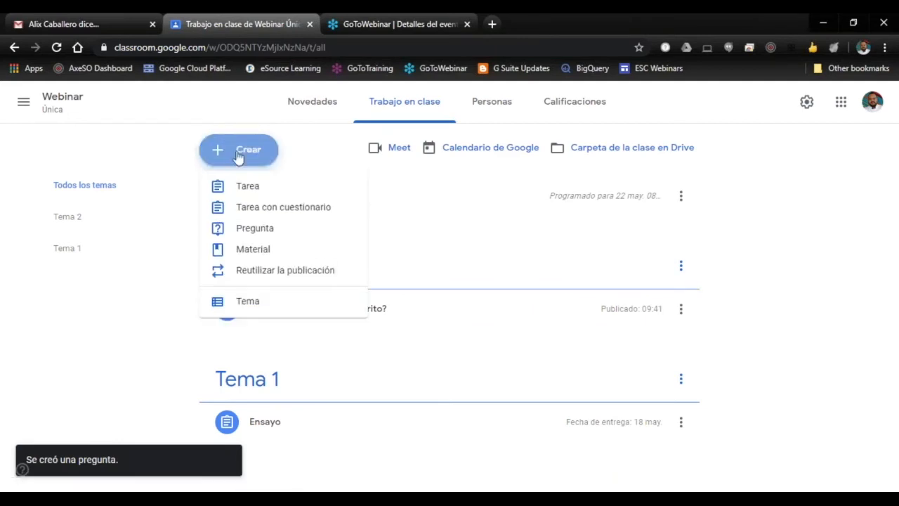
click(271, 254)
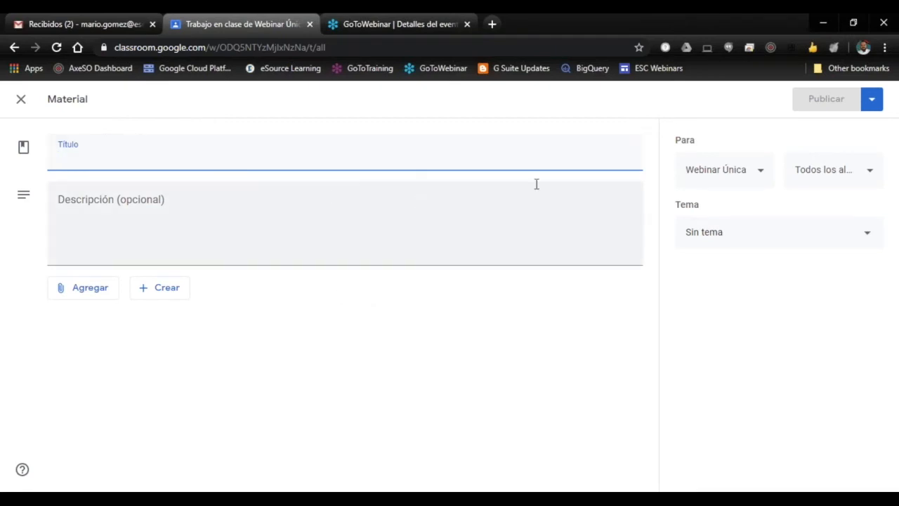
click(22, 99)
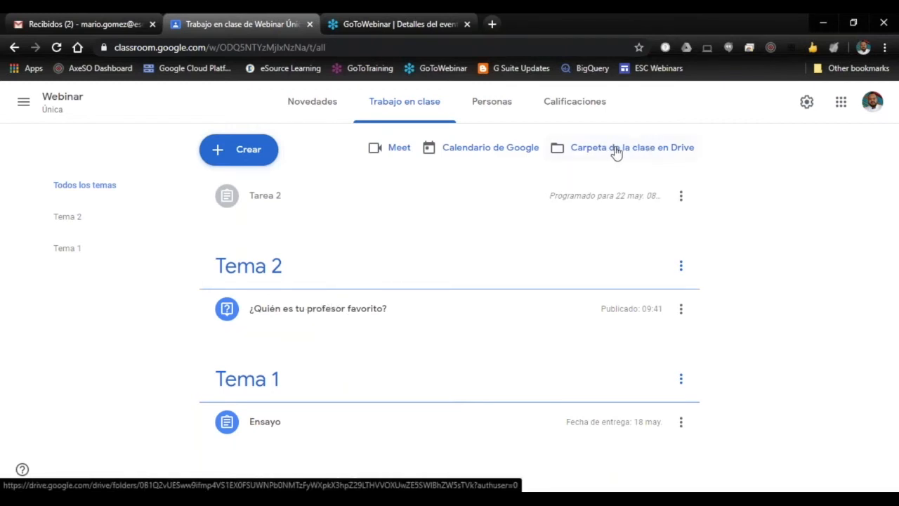
Step: Open the gradebook (Calificaciones) of the Webinar class
click(569, 105)
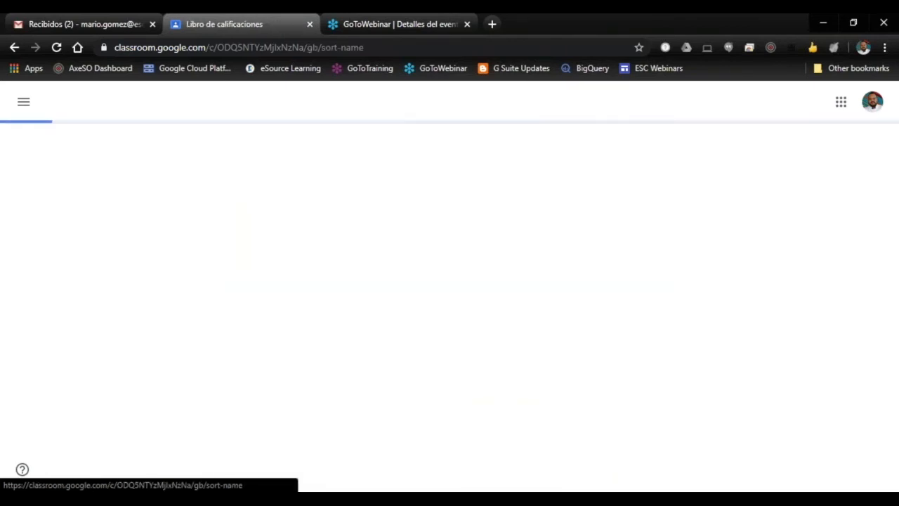
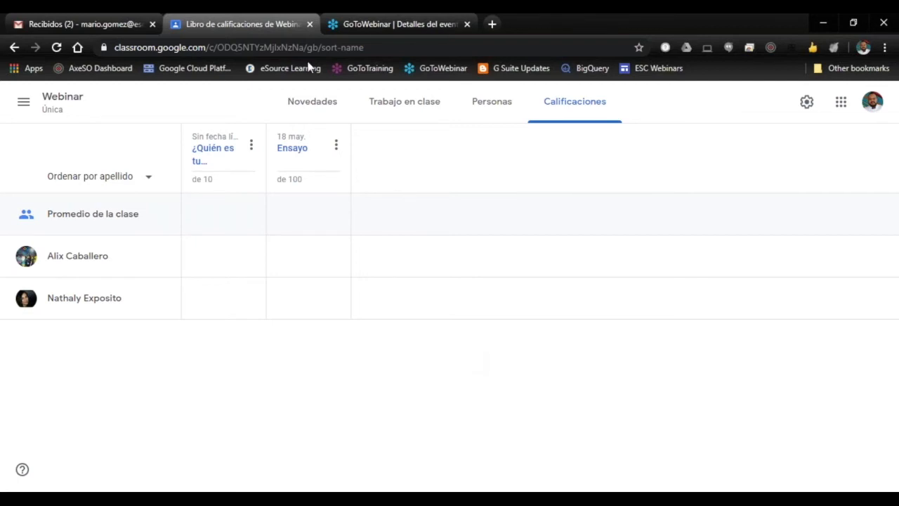
Step: Review the posts in the Webinar class stream (Novedades) and its classwork page (Trabajo en clase)
click(312, 105)
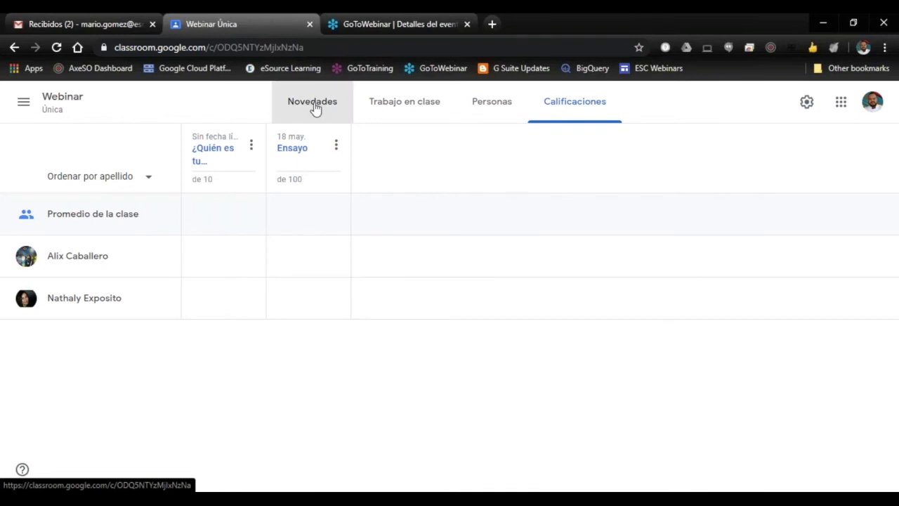
scroll(584, 263, down, 1)
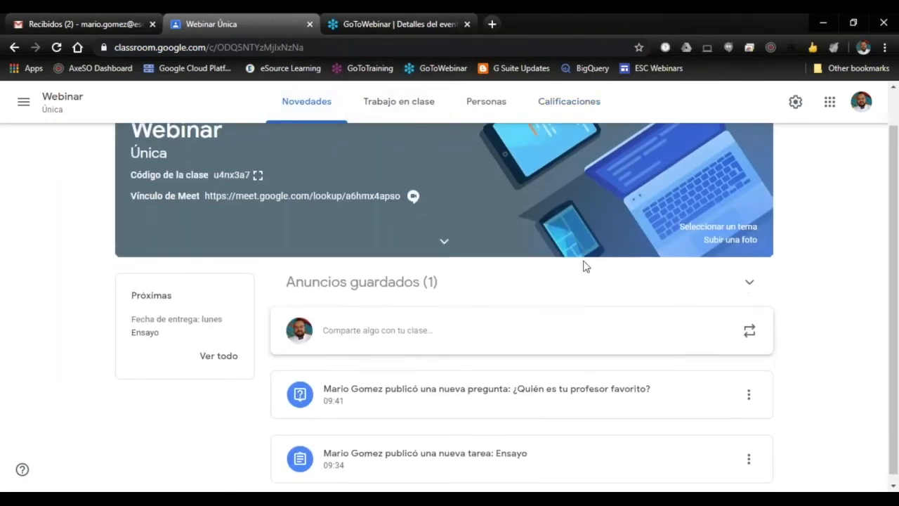
scroll(520, 316, up, 2)
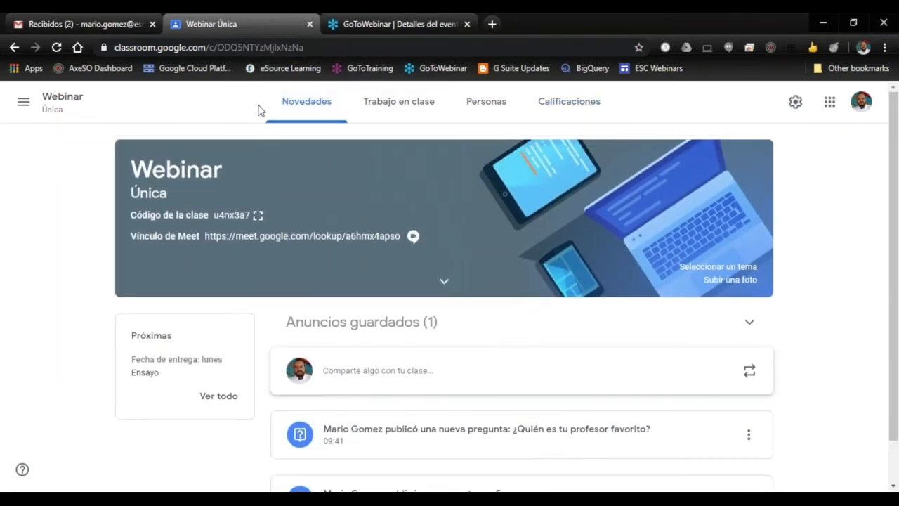
scroll(381, 382, down, 2)
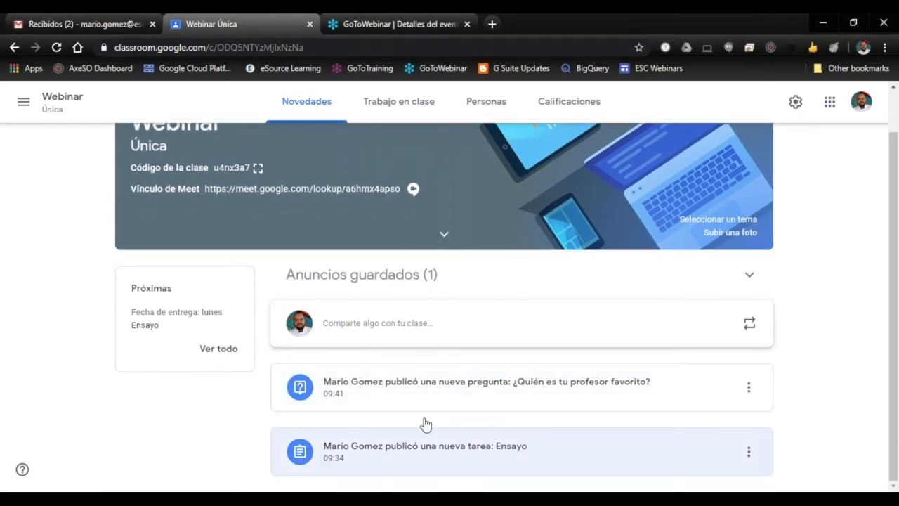
scroll(355, 385, up, 2)
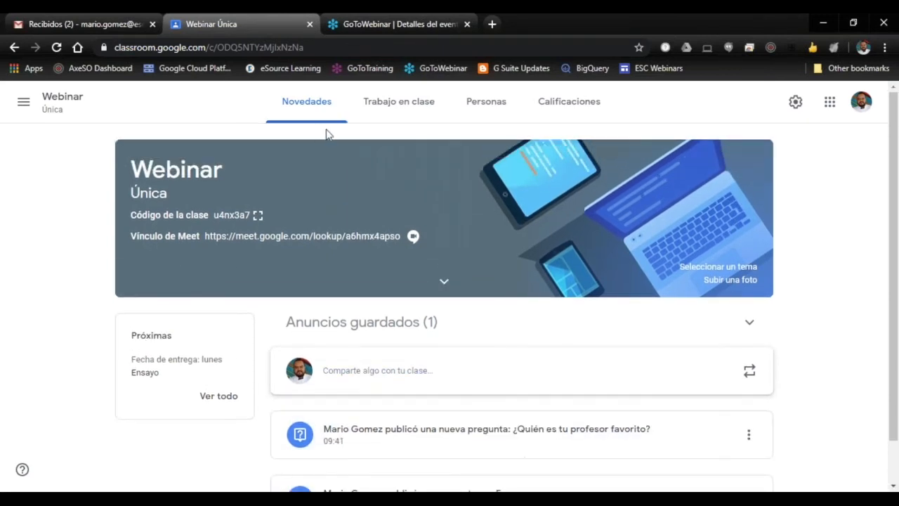
click(397, 105)
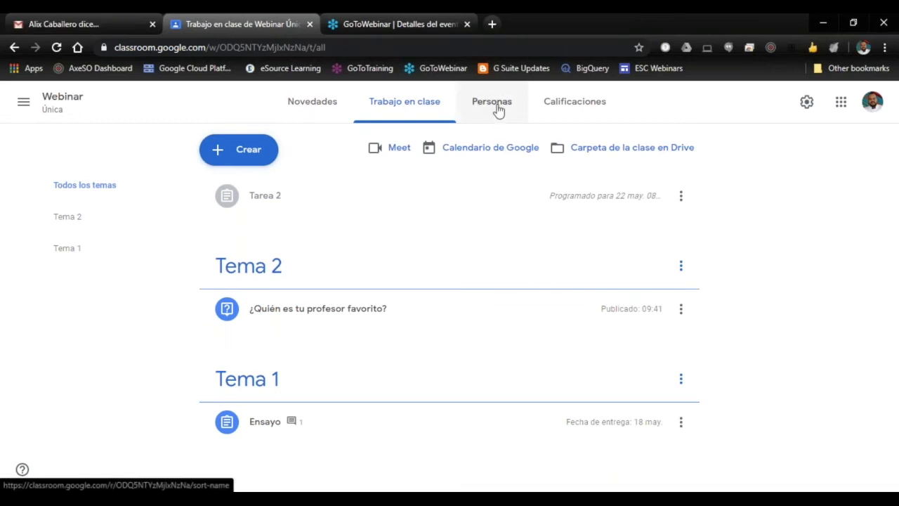
click(310, 101)
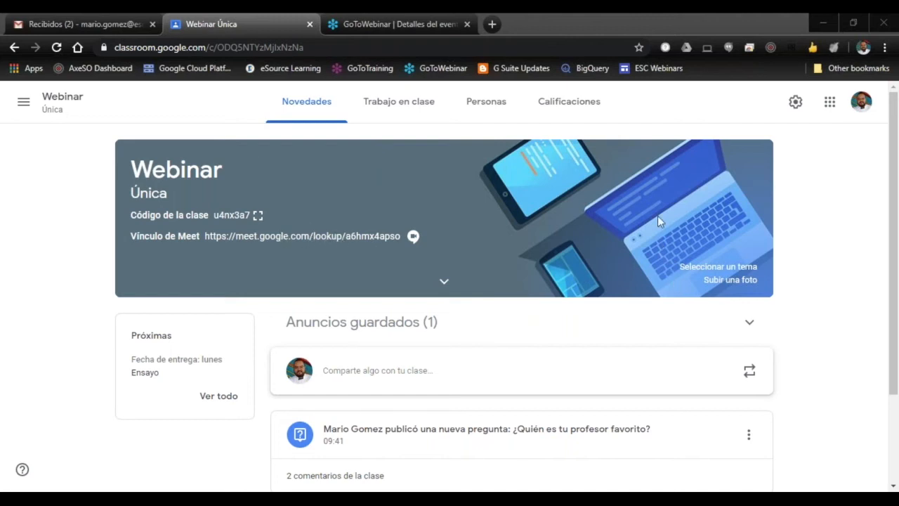
Step: Open the Webinar class's Meet from its classwork, turn off camera and microphone, and close it without joining
click(378, 106)
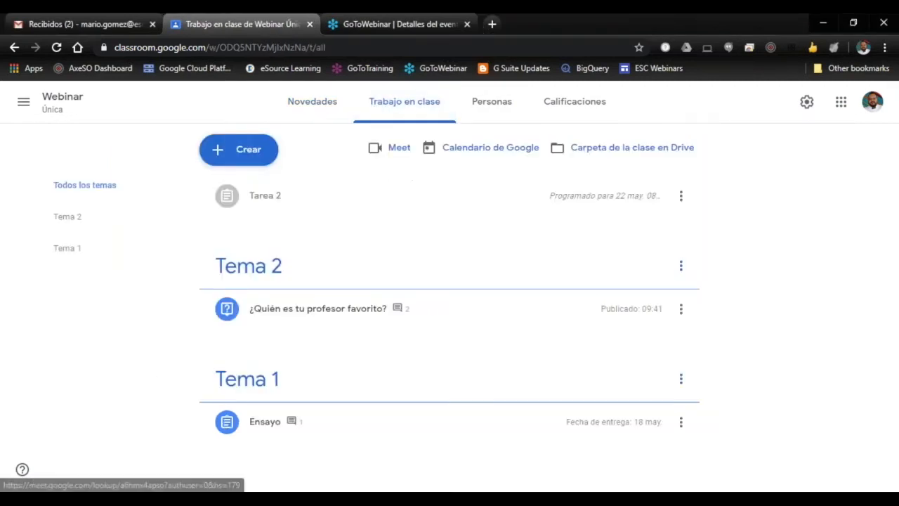
click(397, 156)
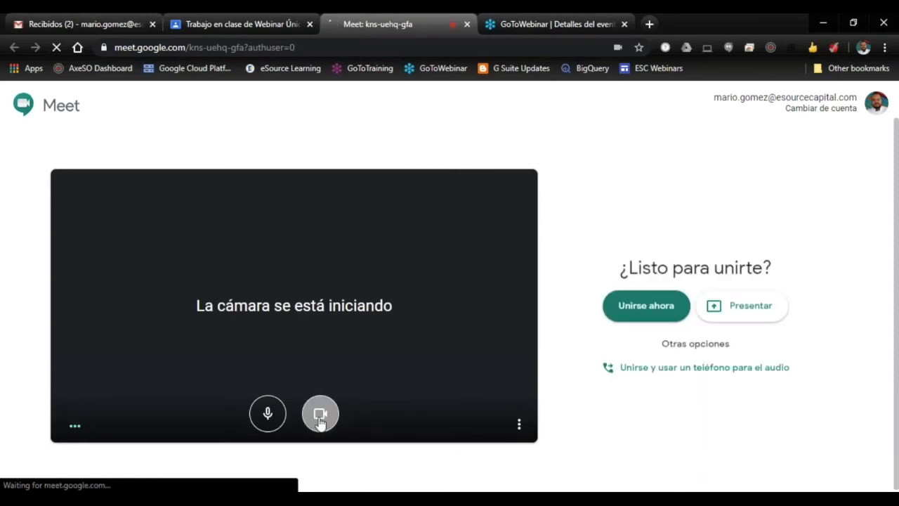
click(319, 416)
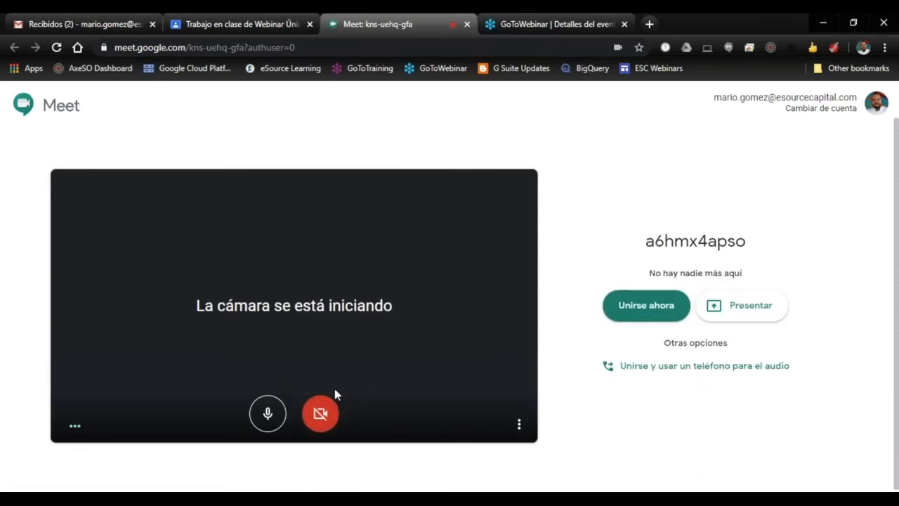
click(267, 414)
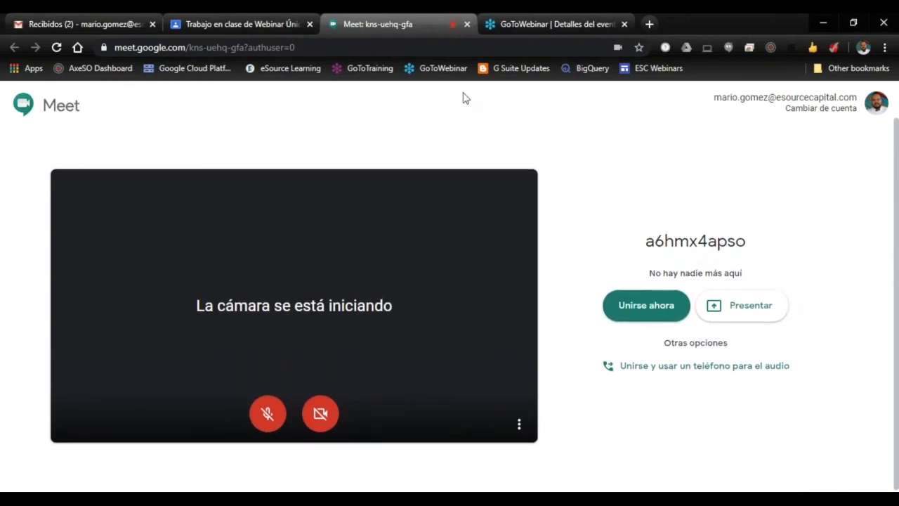
click(467, 25)
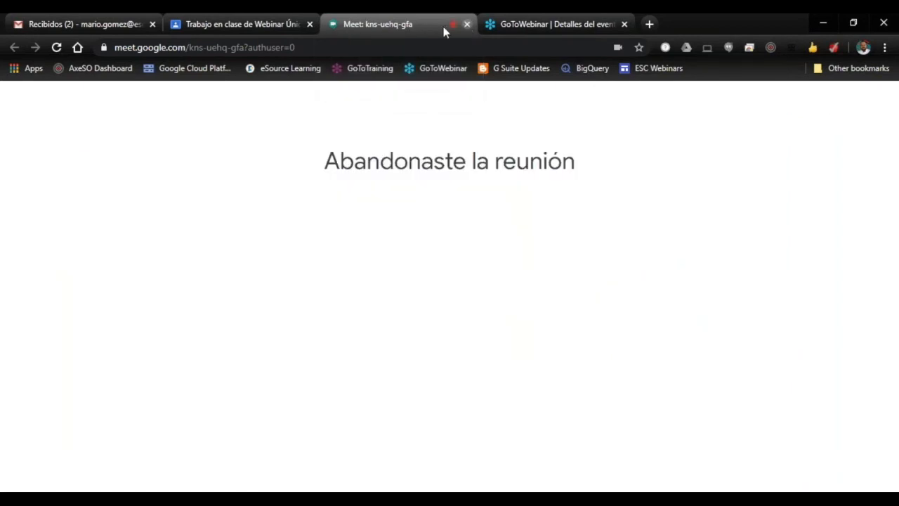
click(467, 24)
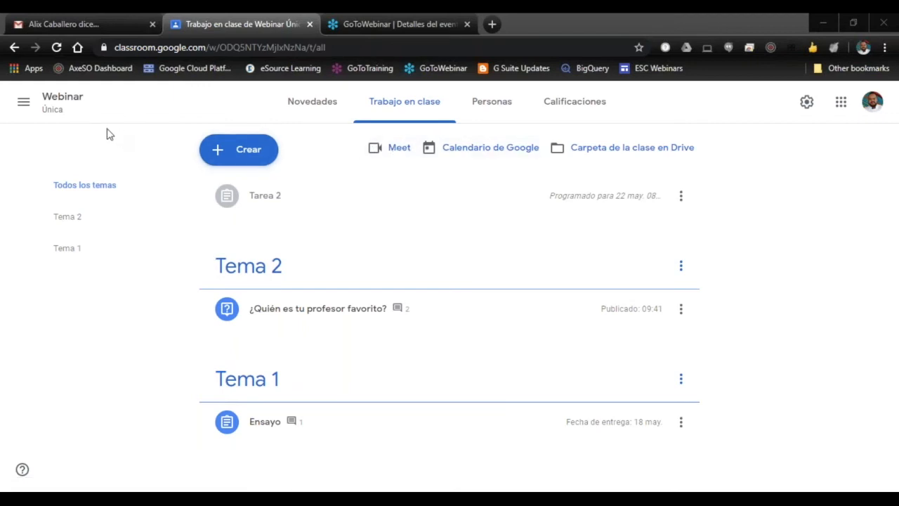
Step: Archive the Webinar class from the overview of all classes
click(24, 106)
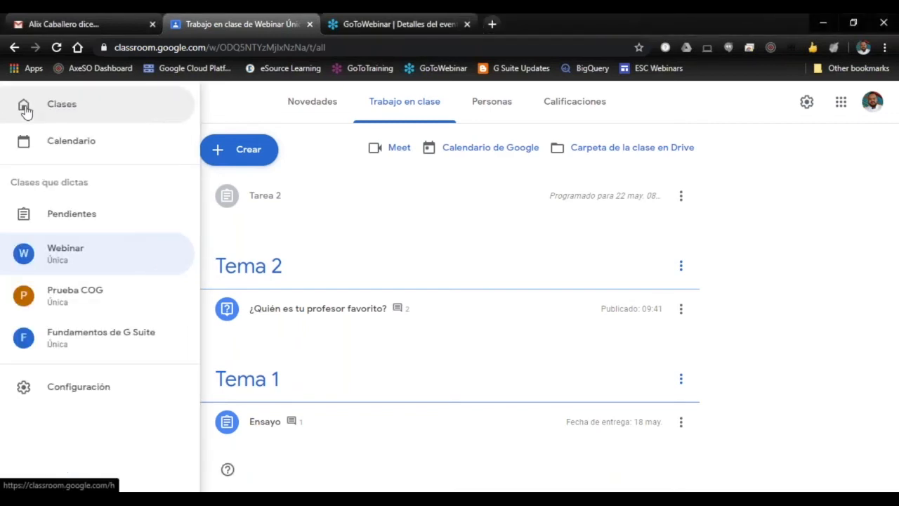
click(75, 110)
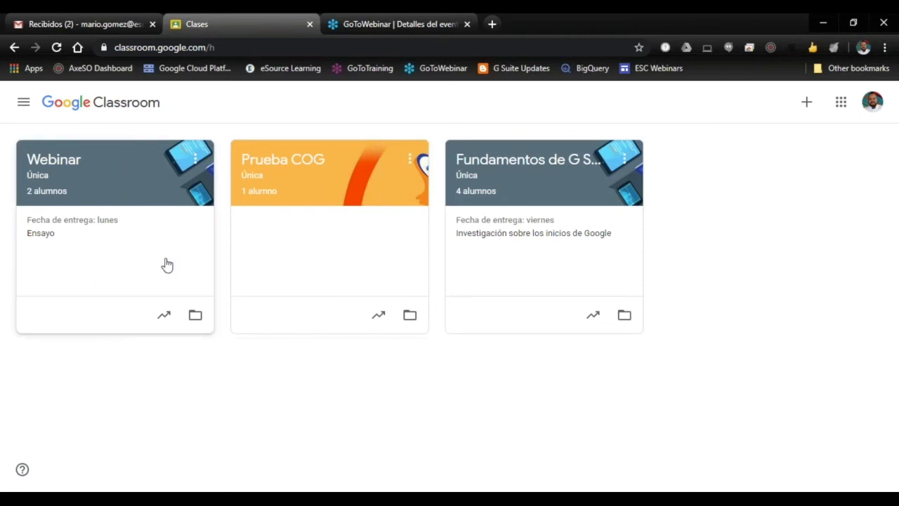
right_click(111, 275)
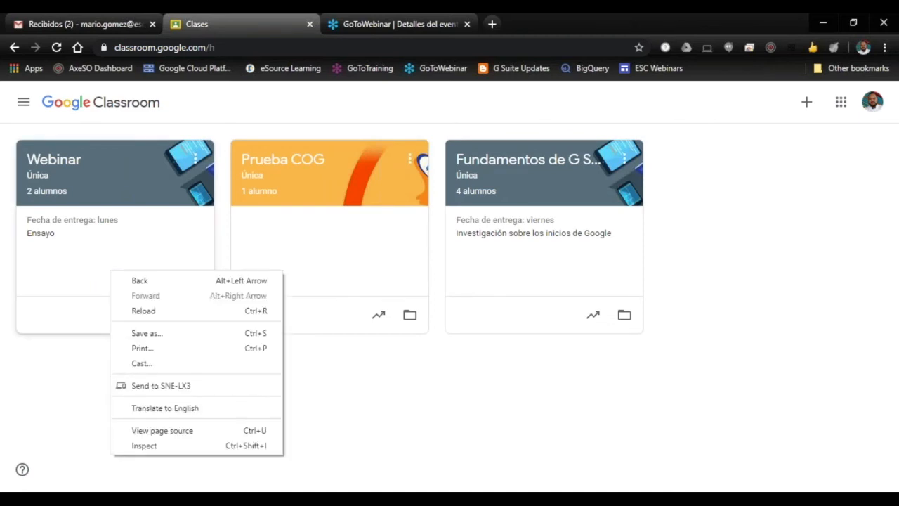
click(95, 391)
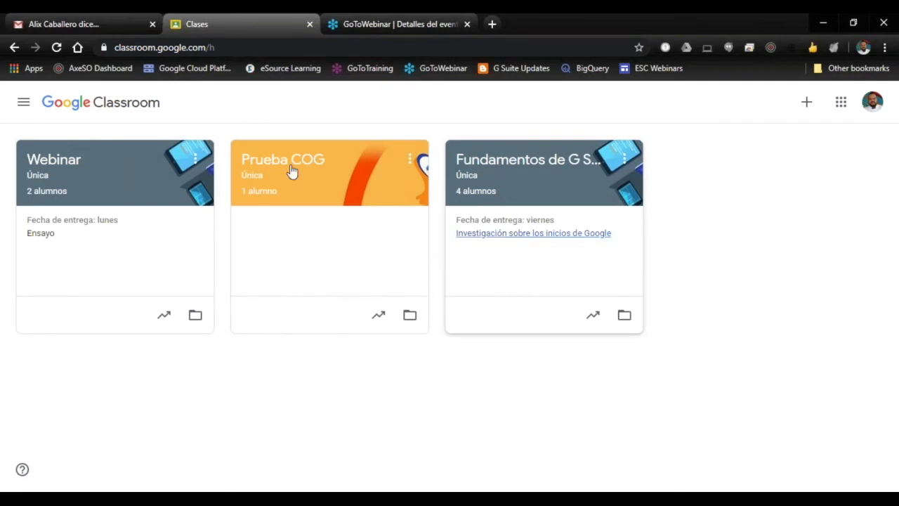
click(191, 161)
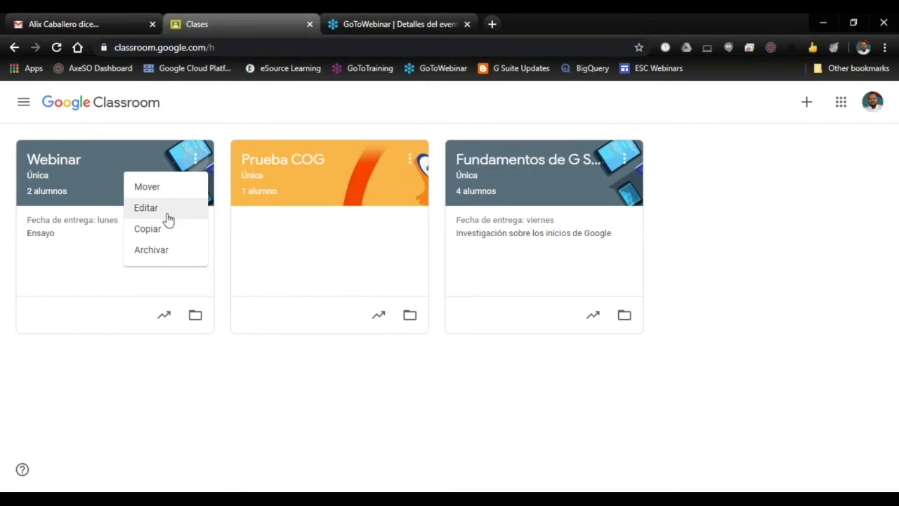
click(171, 258)
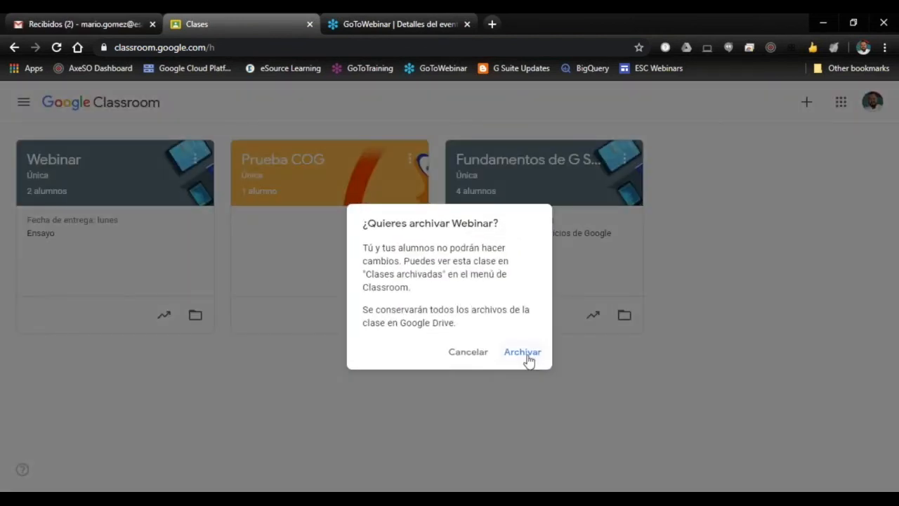
click(523, 352)
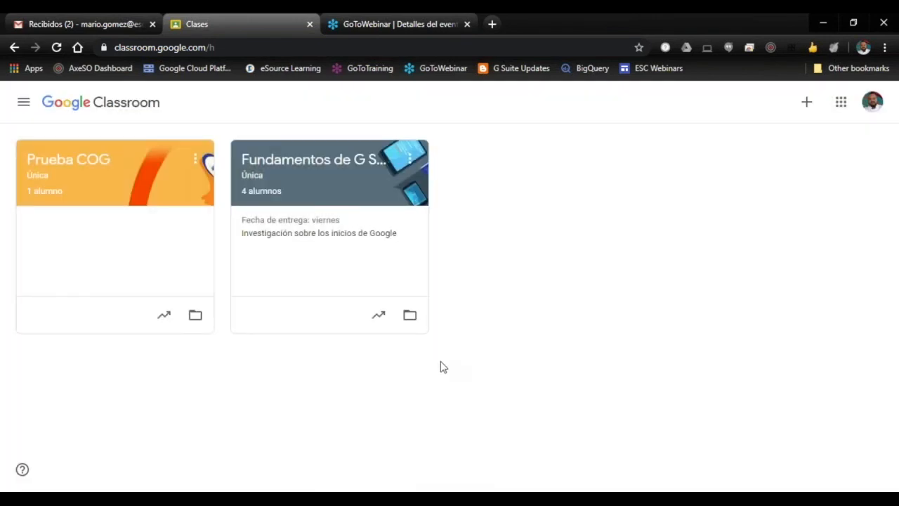
Step: Open the archived classes and view the options available for the Webinar class without applying any
click(23, 103)
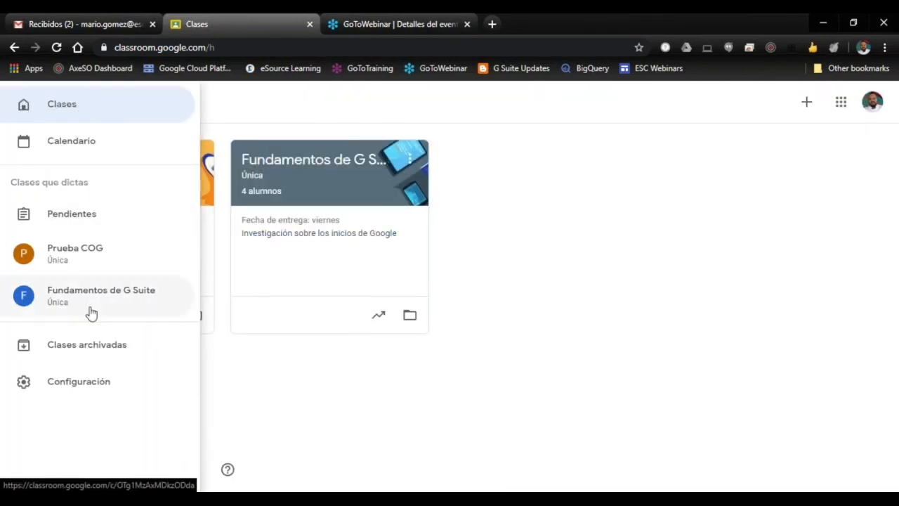
click(98, 348)
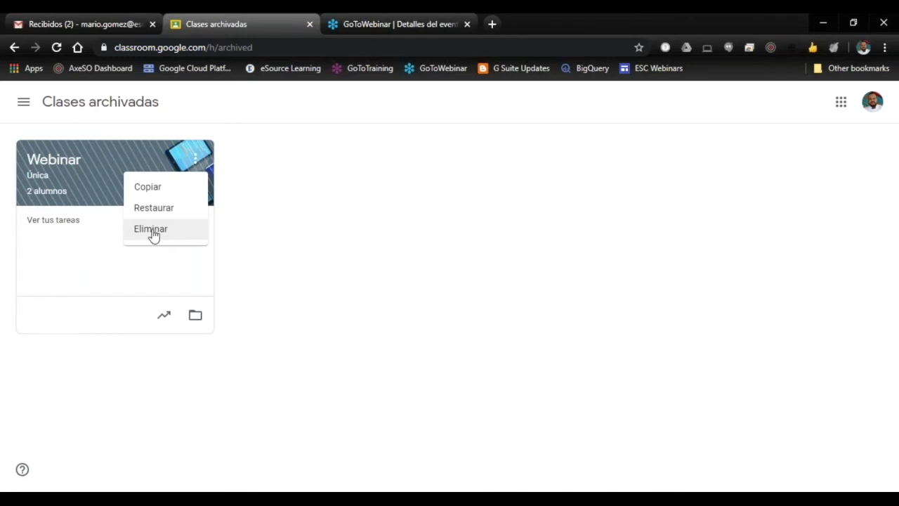
click(258, 227)
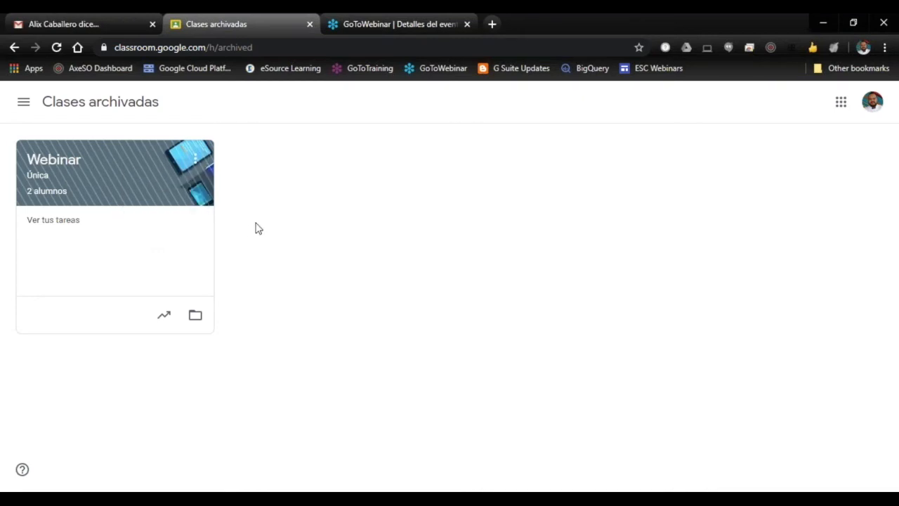
click(196, 166)
Step: Return to the overview of active classes and open the classwork of Fundamentos de G Suite
click(24, 102)
click(24, 103)
click(89, 115)
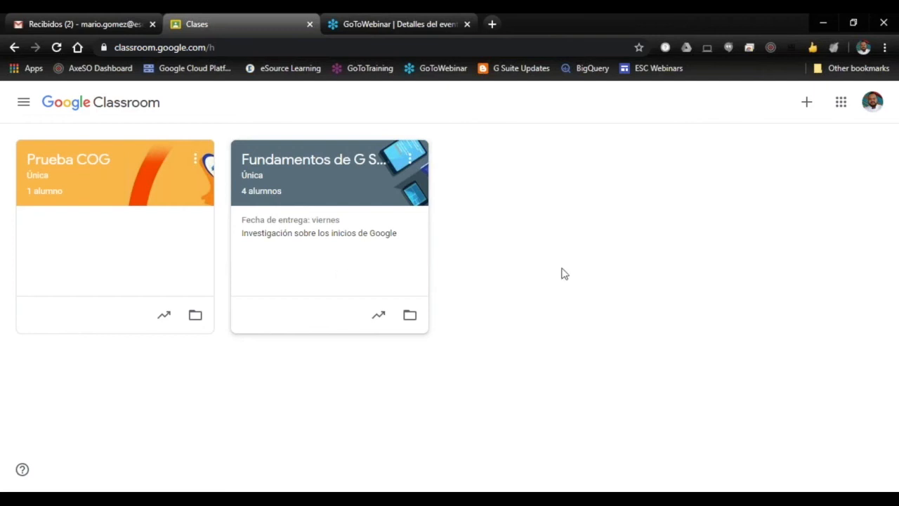
click(333, 199)
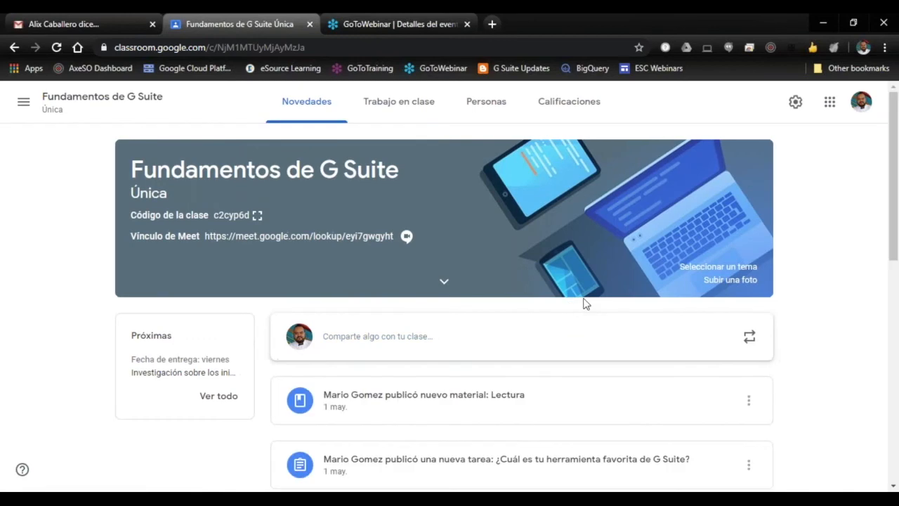
scroll(590, 307, down, 3)
scroll(578, 311, up, 3)
click(410, 110)
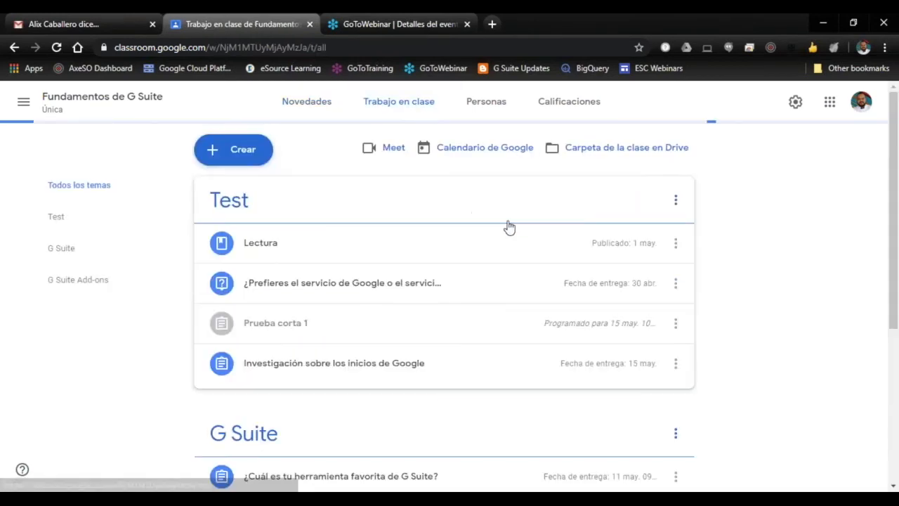
Step: Examine how the Fundamentos de G Suite classwork is organised under the topics Test, G Suite and G Suite Add-ons
scroll(555, 259, down, 4)
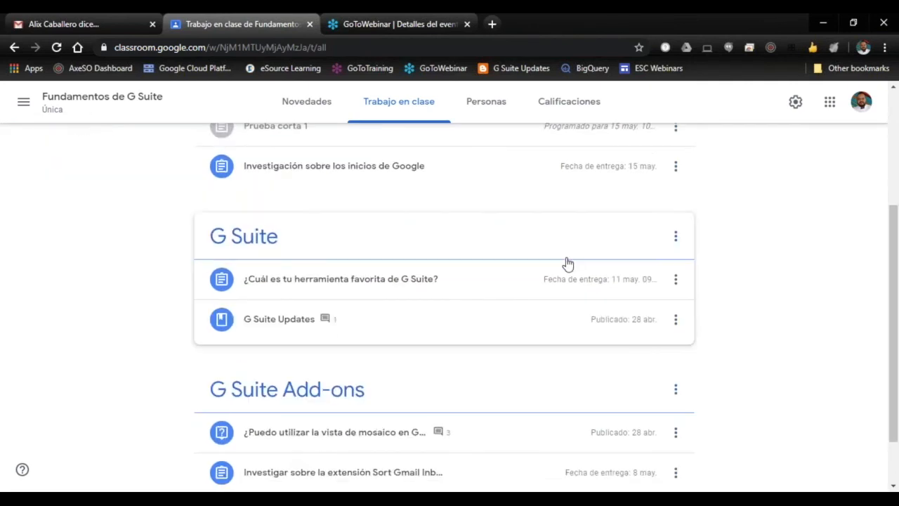
scroll(734, 309, up, 4)
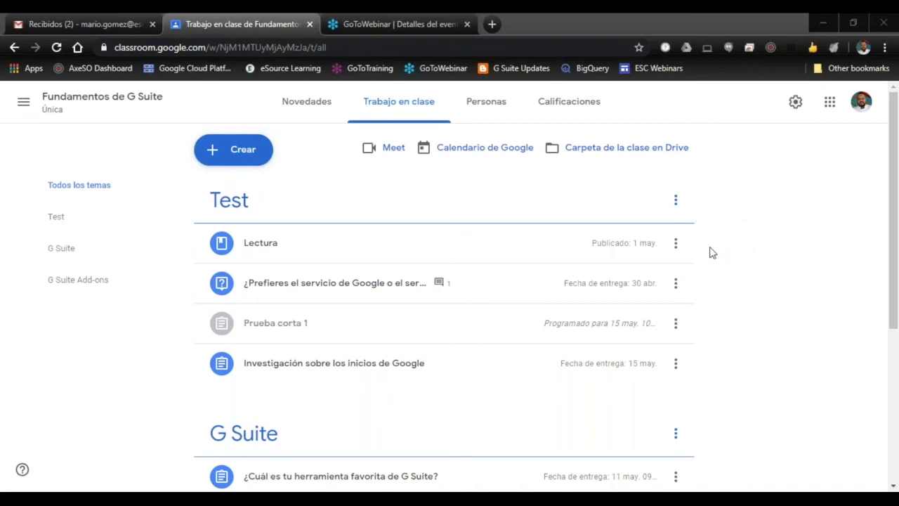
scroll(710, 255, down, 1)
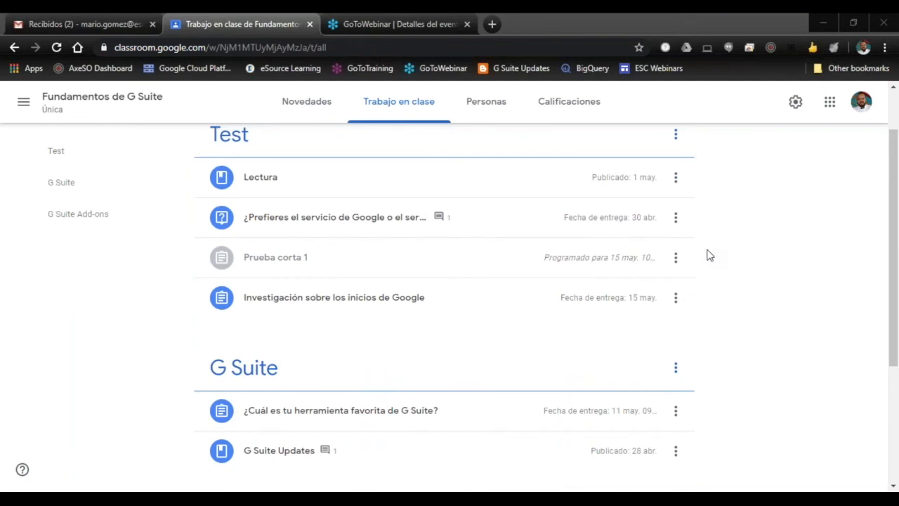
scroll(709, 256, down, 2)
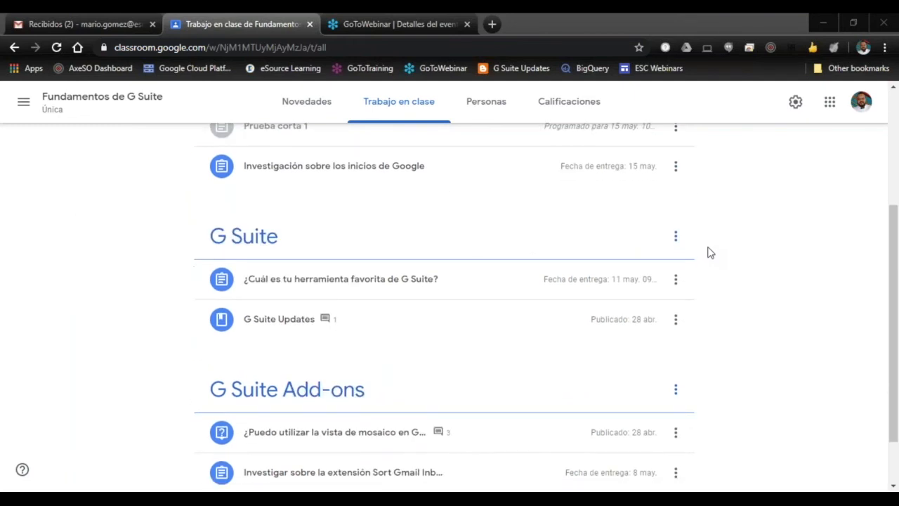
scroll(710, 253, down, 1)
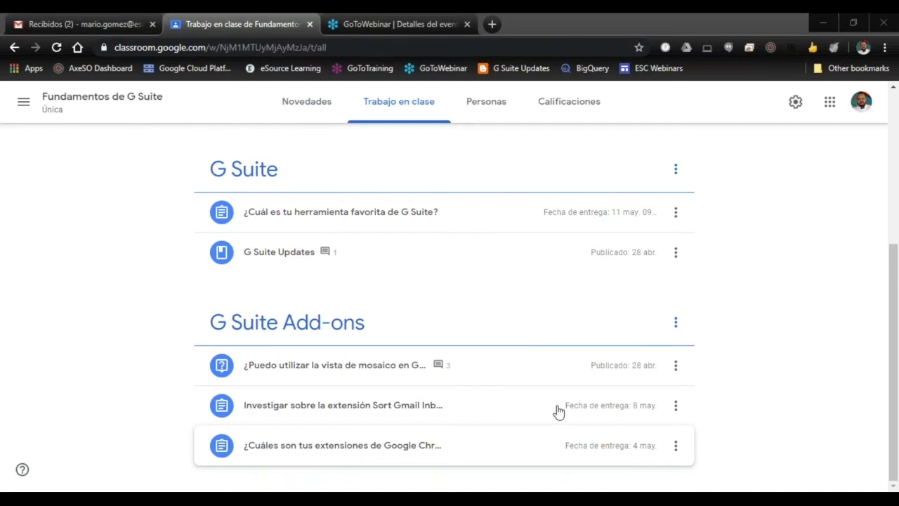
scroll(743, 355, up, 5)
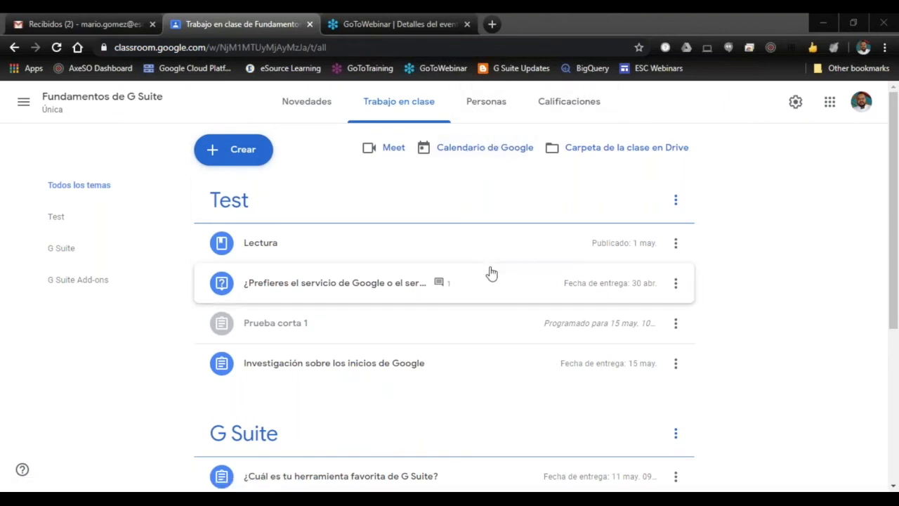
scroll(487, 271, down, 4)
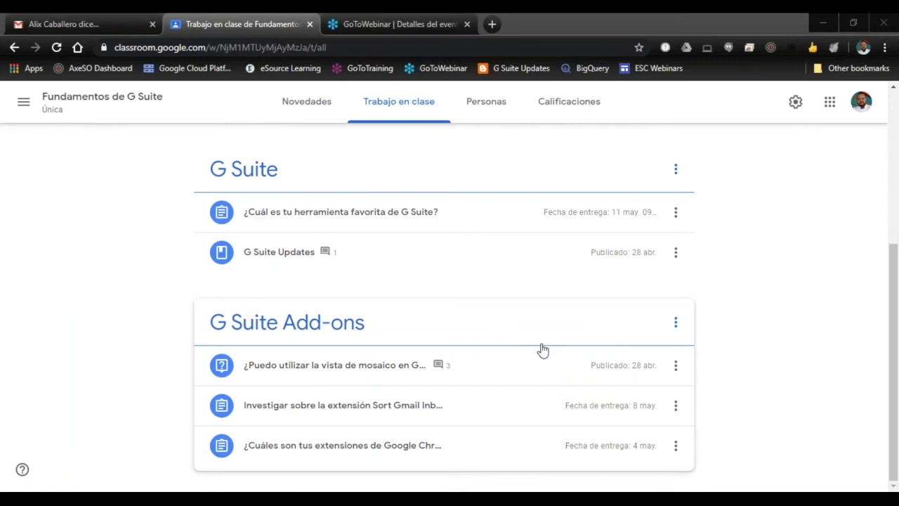
scroll(540, 350, up, 4)
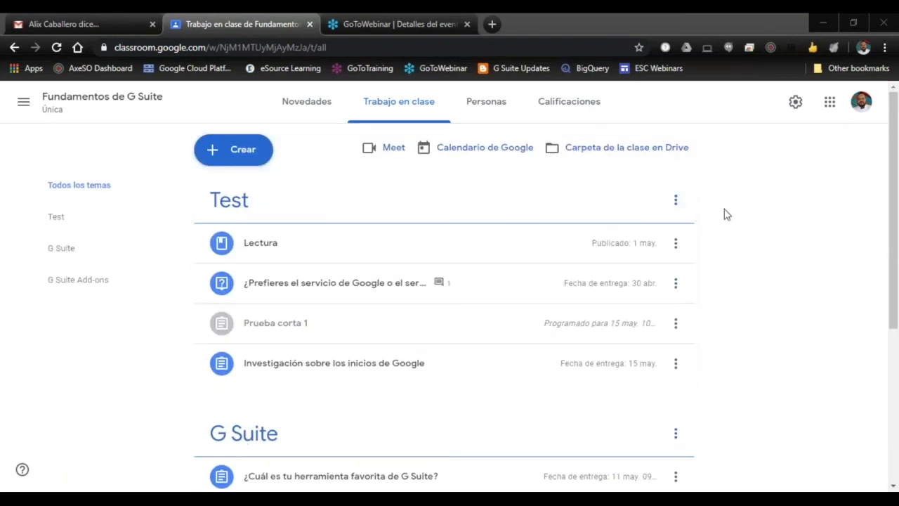
scroll(731, 235, down, 2)
scroll(730, 235, down, 2)
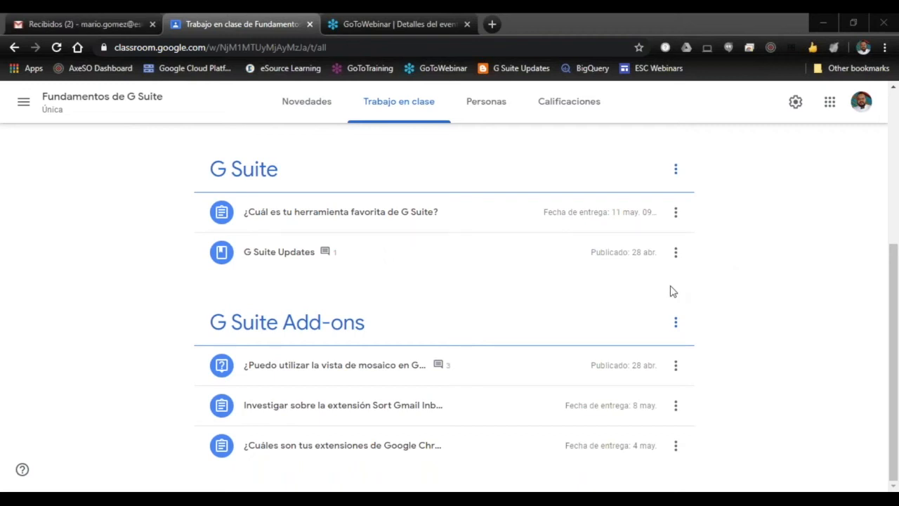
Step: Open the Fundamentos de G Suite gradebook, and view the class code options in the class settings without applying any
scroll(641, 295, up, 4)
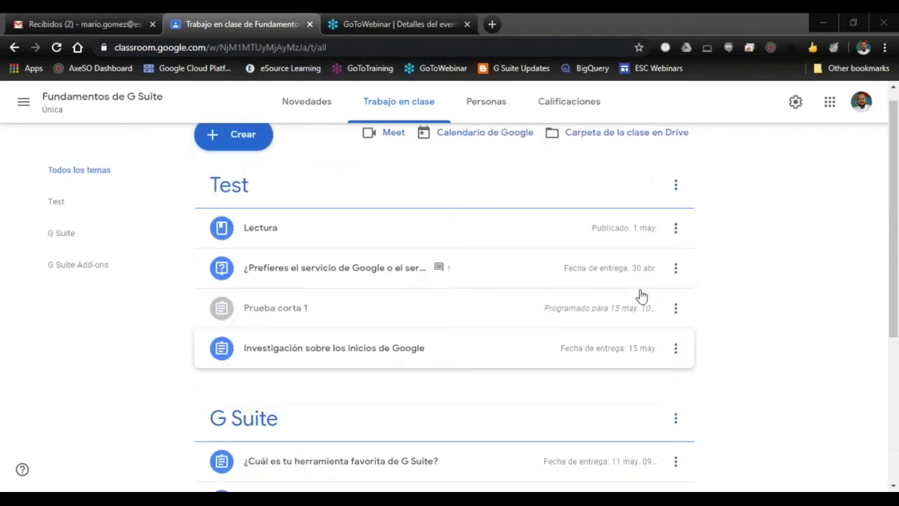
click(566, 104)
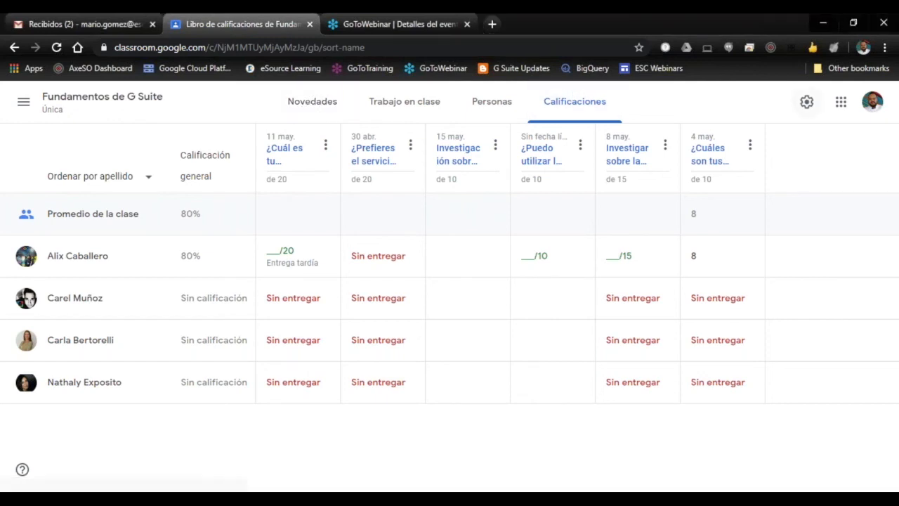
click(808, 103)
scroll(590, 257, down, 4)
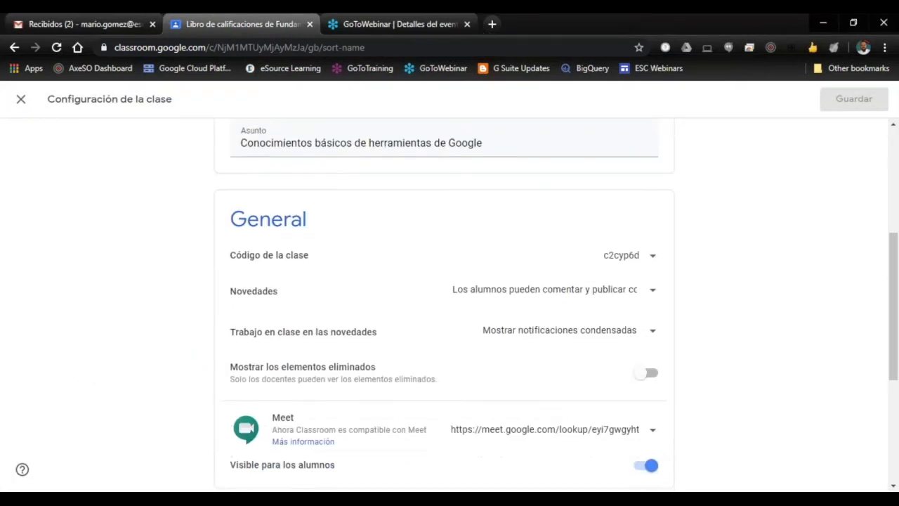
click(653, 256)
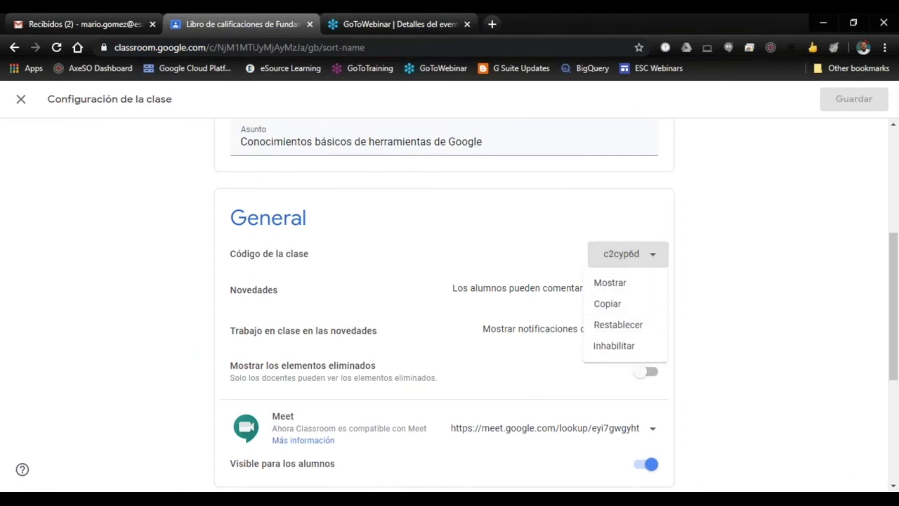
click(429, 193)
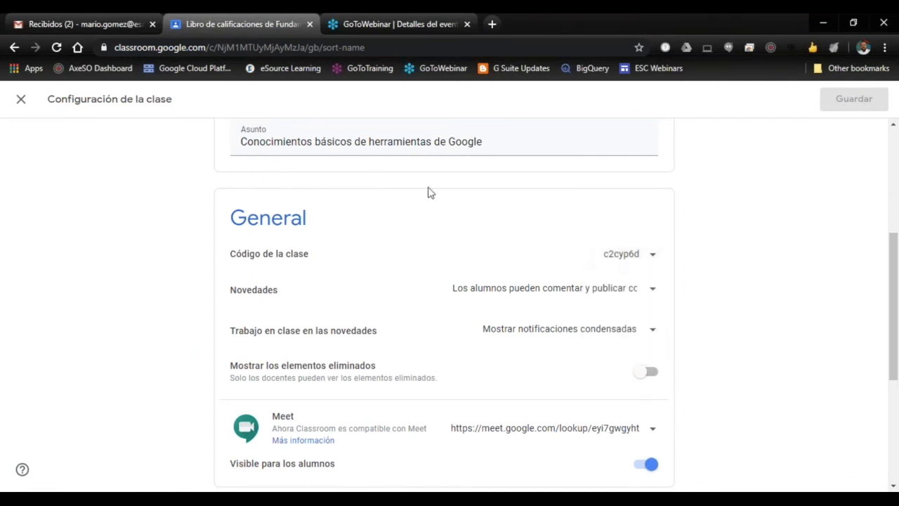
click(23, 100)
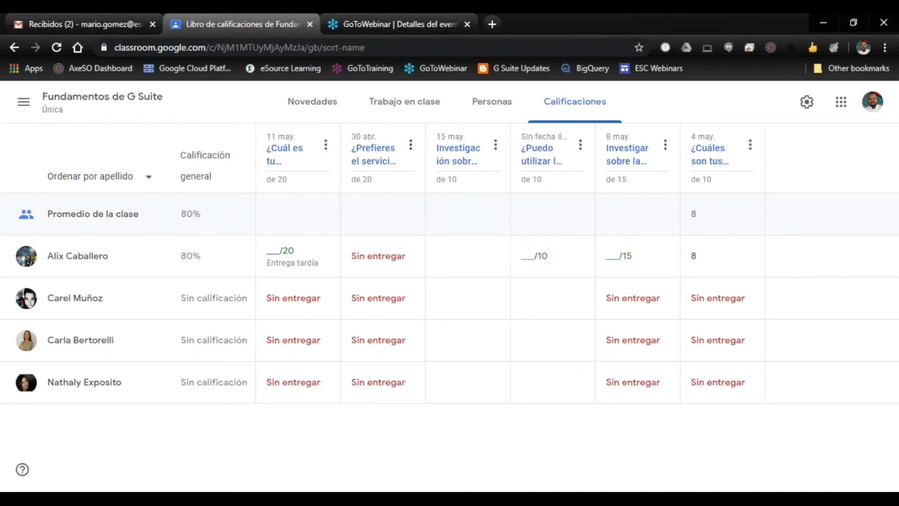
Step: Review the posts in the class stream and the topics and items listed in the classwork of Fundamentos de G Suite
click(321, 105)
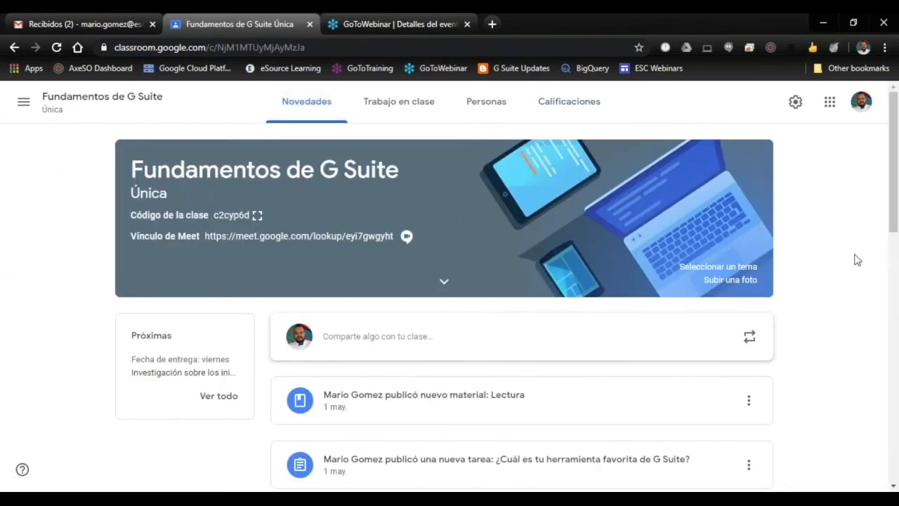
scroll(822, 273, down, 5)
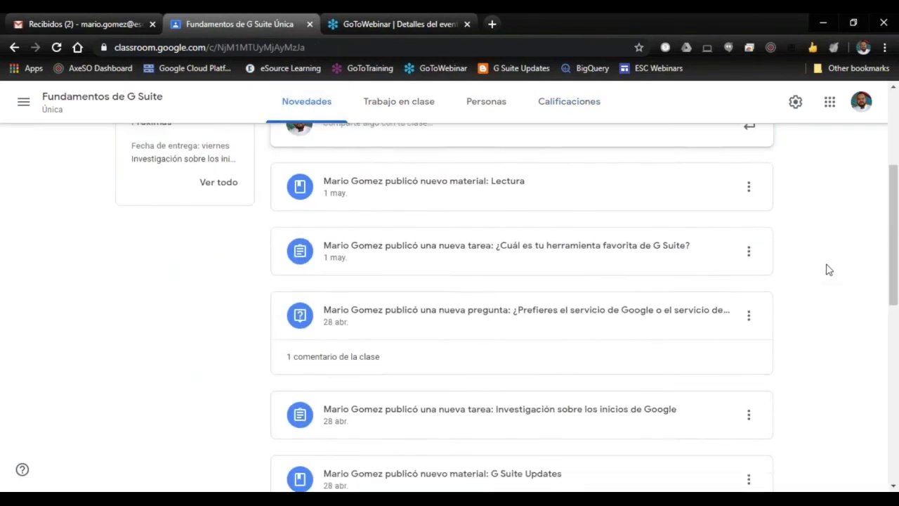
scroll(829, 267, up, 6)
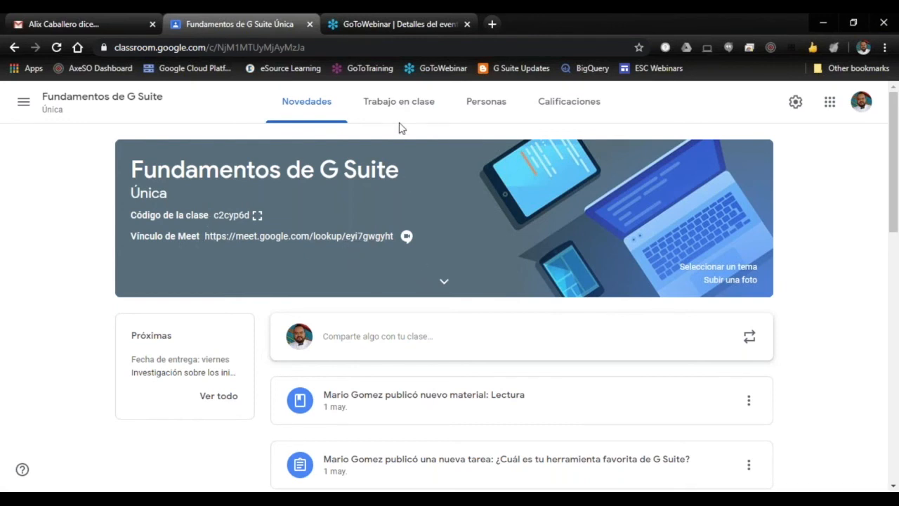
click(411, 106)
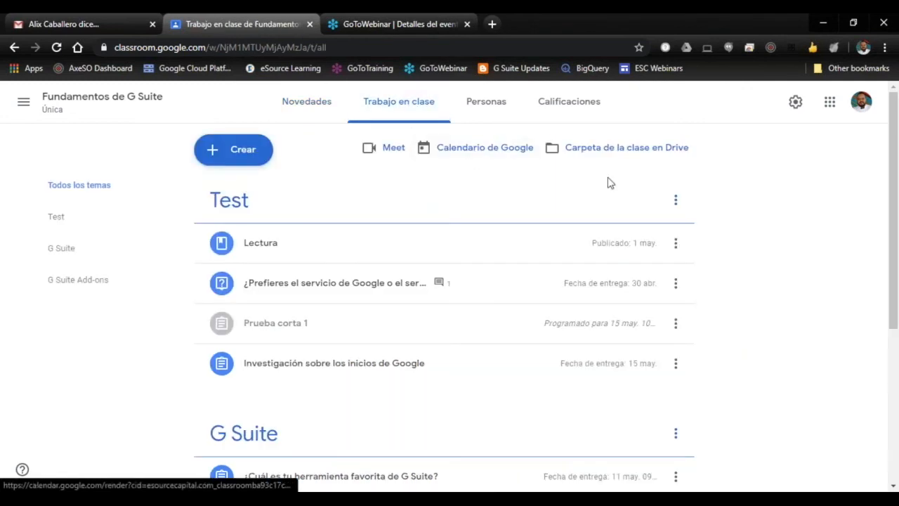
scroll(730, 224, down, 4)
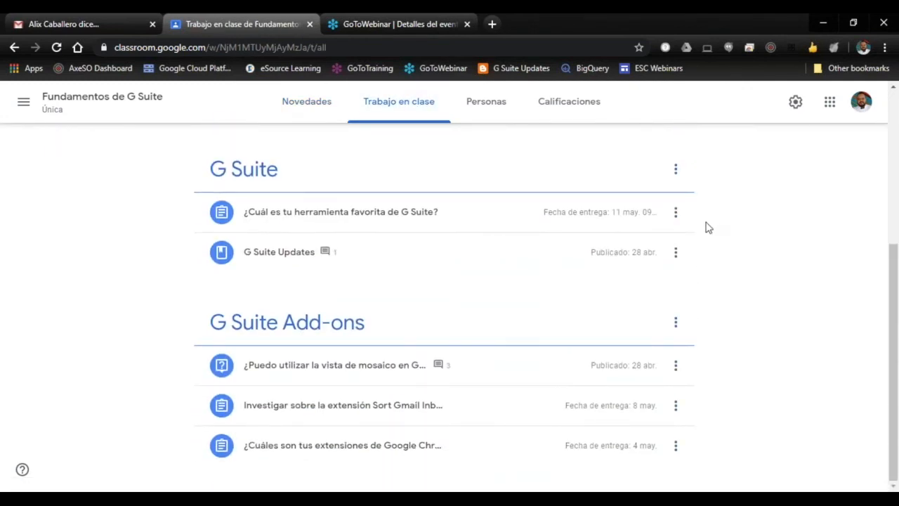
scroll(710, 226, up, 4)
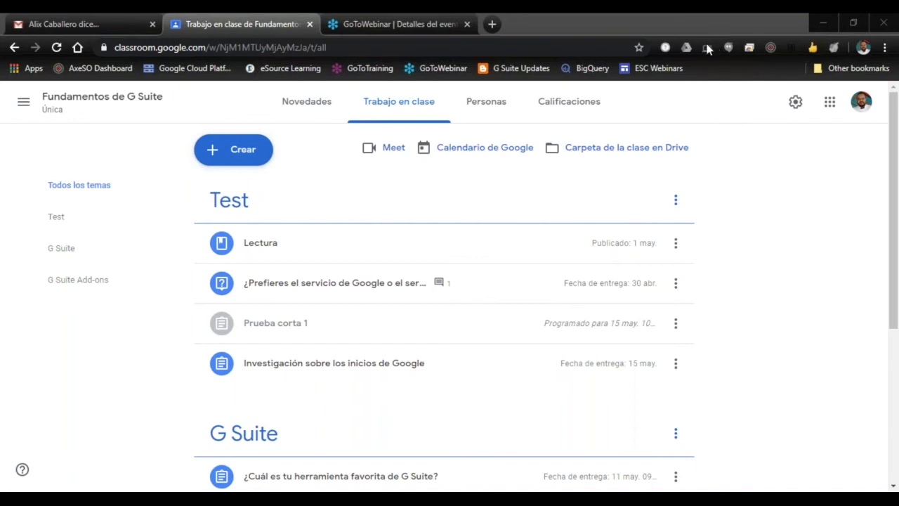
Step: Open the class's list of people and view the teacher invitation form, cancelling it without inviting anyone
click(492, 102)
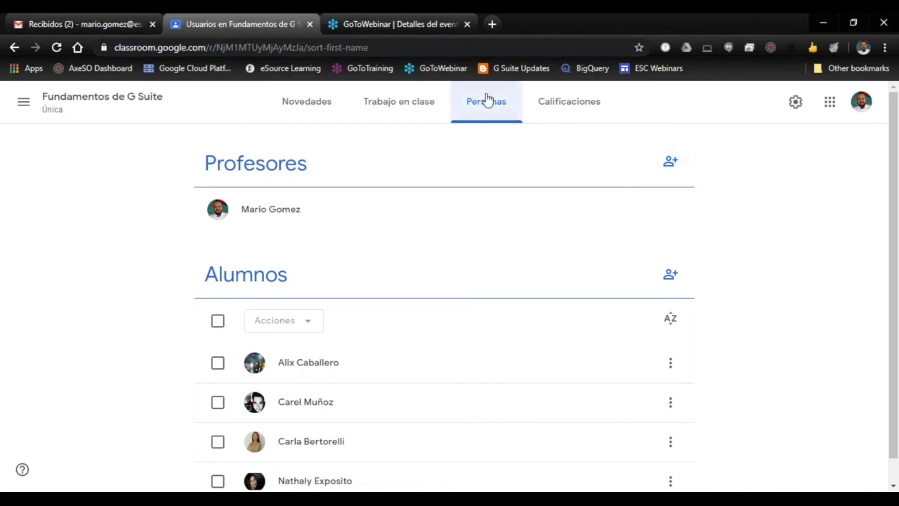
click(670, 161)
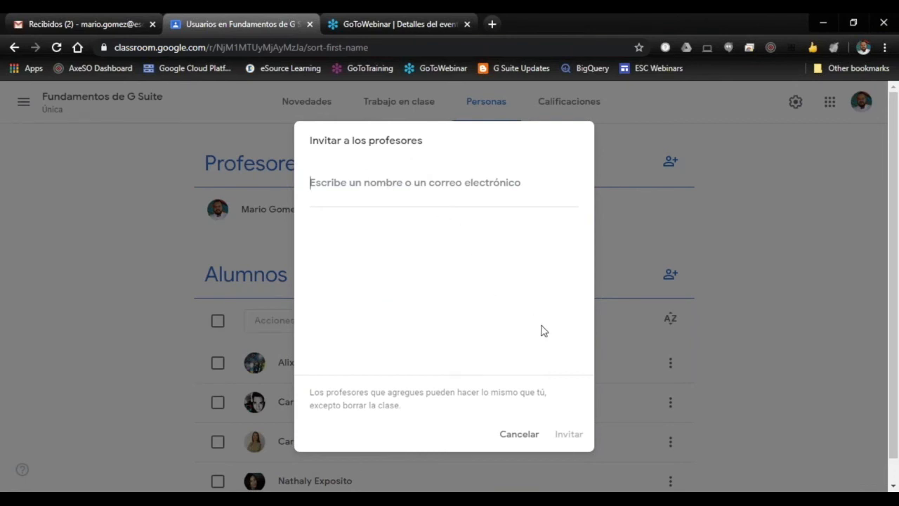
click(519, 435)
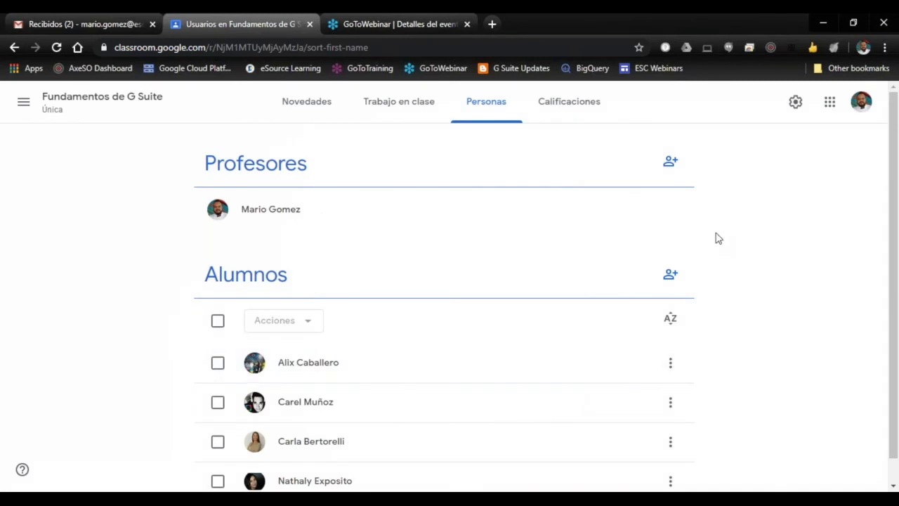
scroll(705, 236, down, 1)
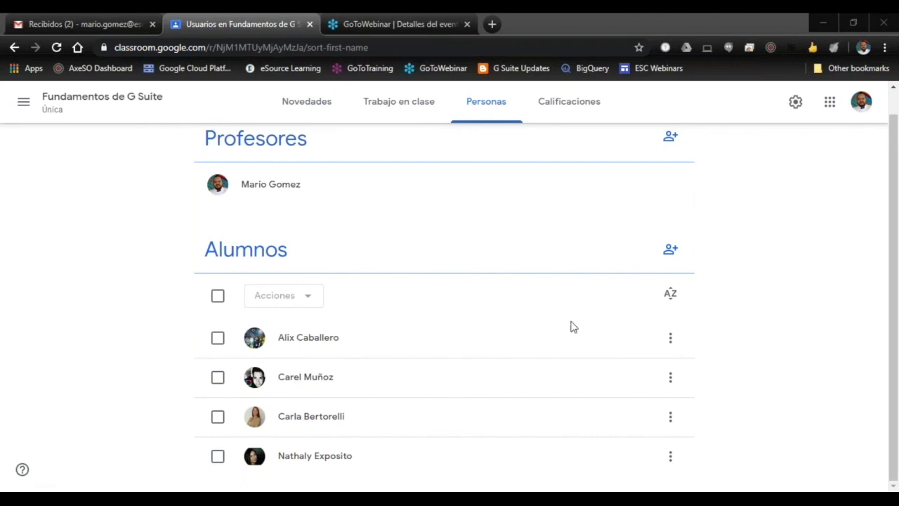
scroll(532, 326, up, 1)
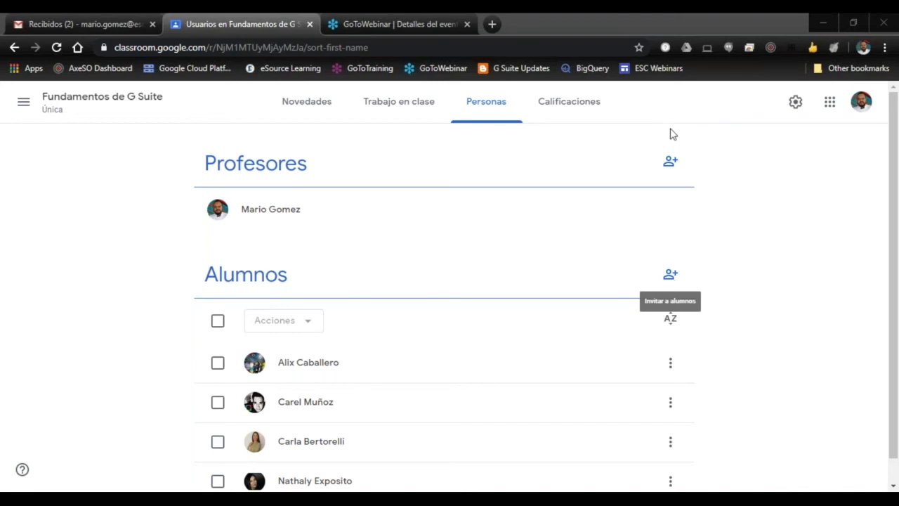
Step: Start a new assignment in the classwork, add Prueba COG as a second target class, and close the draft without assigning it
click(377, 105)
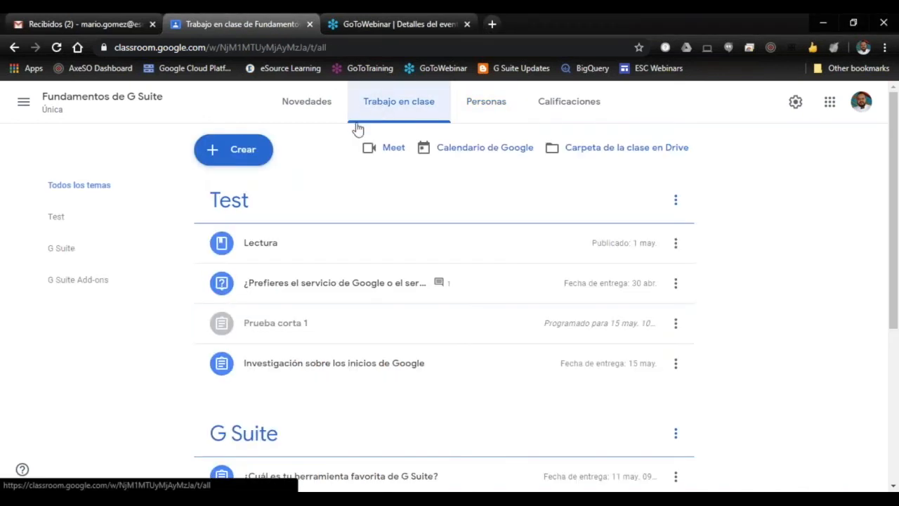
click(236, 157)
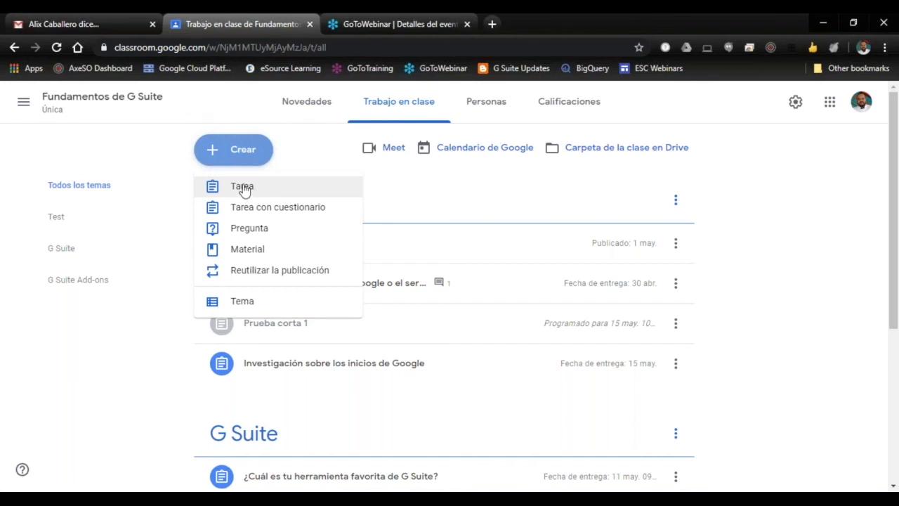
click(247, 154)
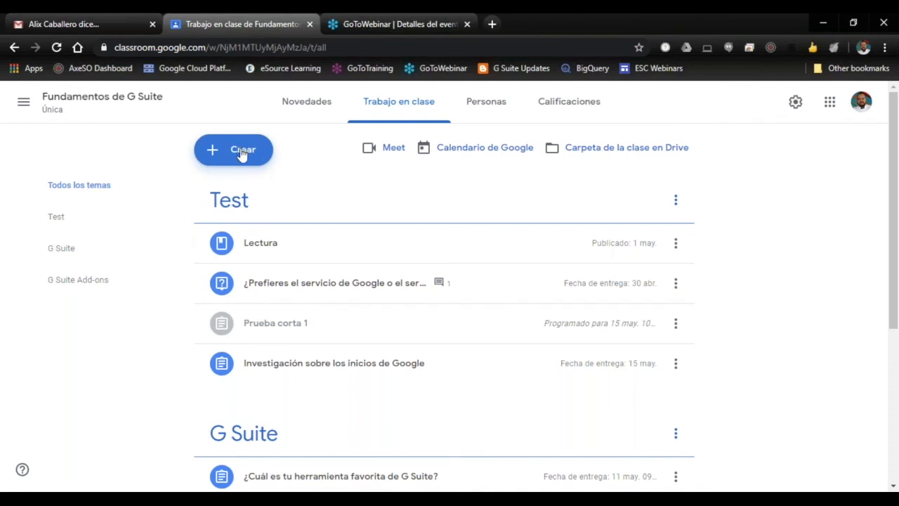
click(242, 152)
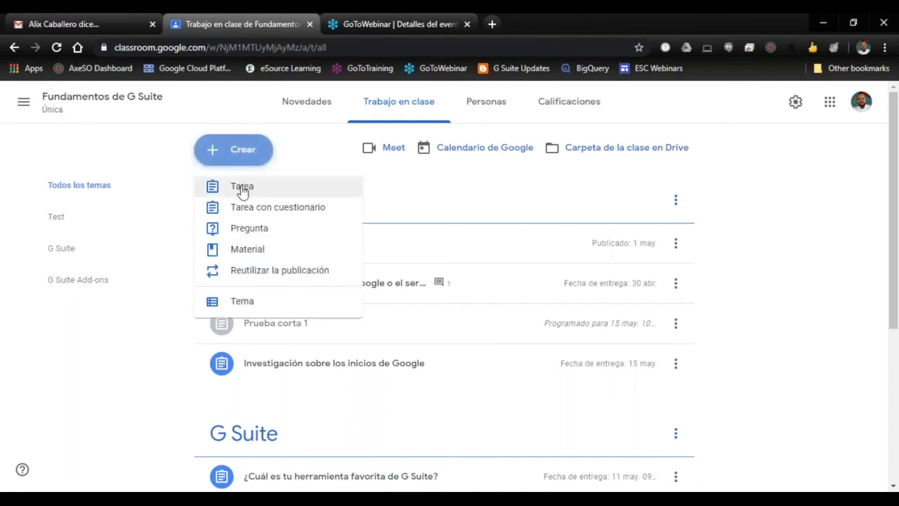
click(241, 190)
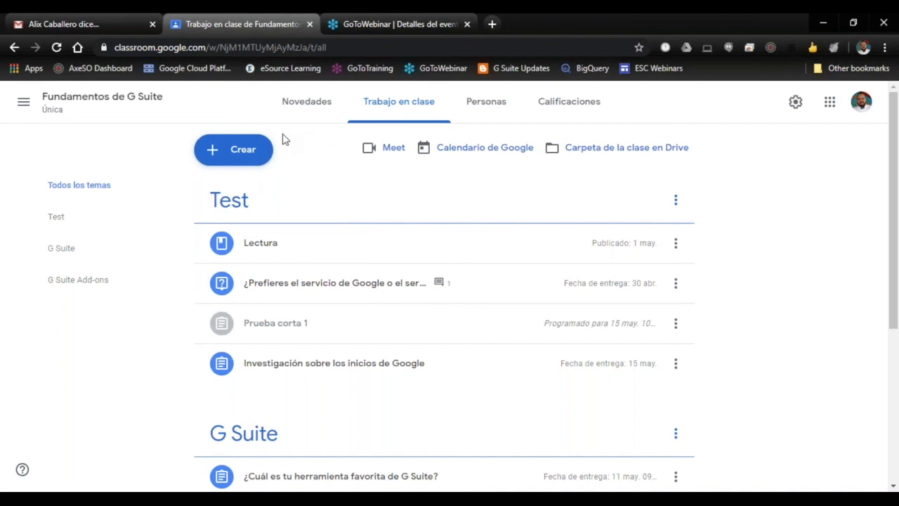
click(243, 152)
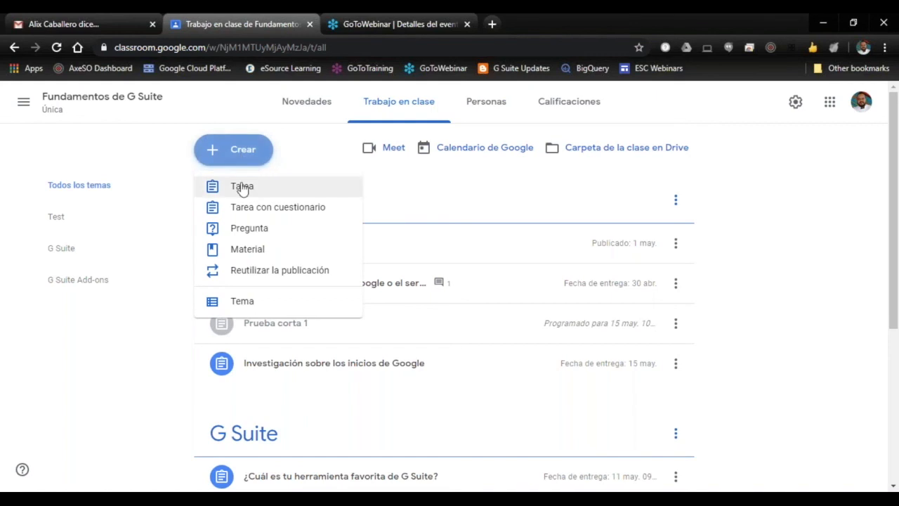
click(242, 189)
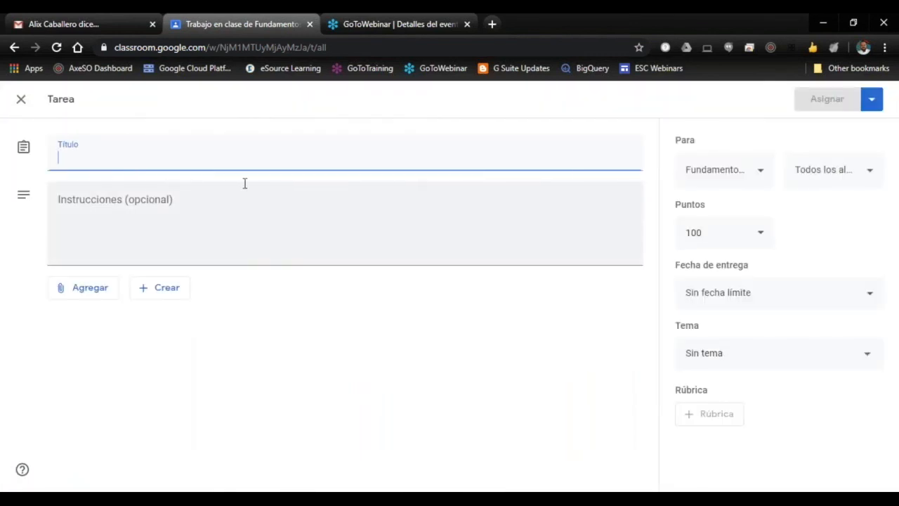
click(761, 172)
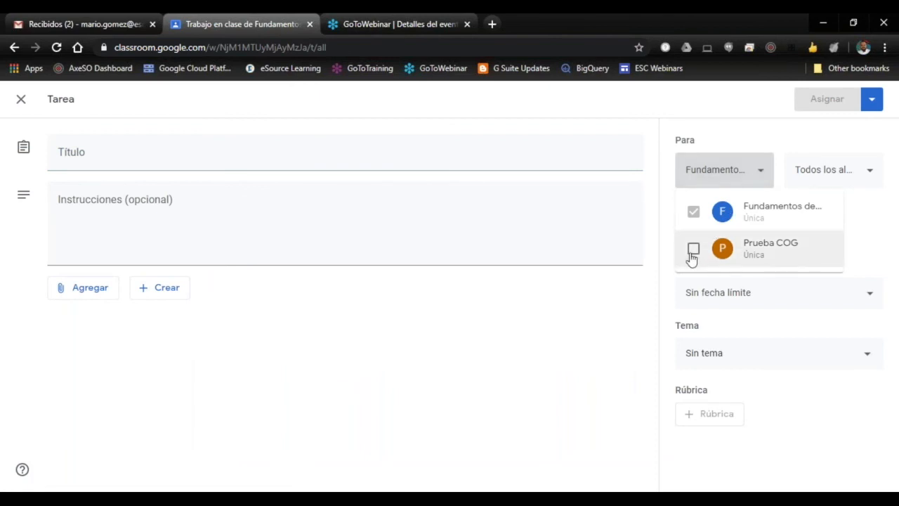
click(692, 250)
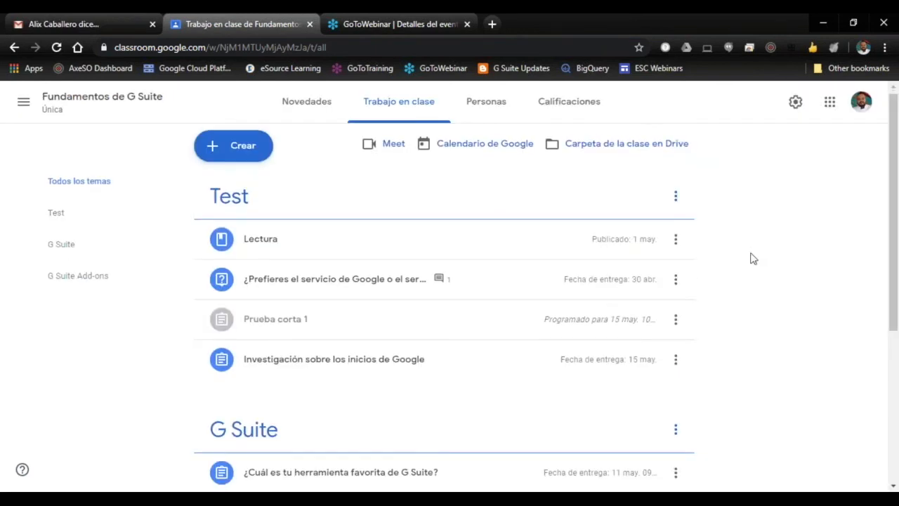
Step: Return to the class's list of people and view the student invitation form, cancelling it without inviting anyone
scroll(750, 260, down, 1)
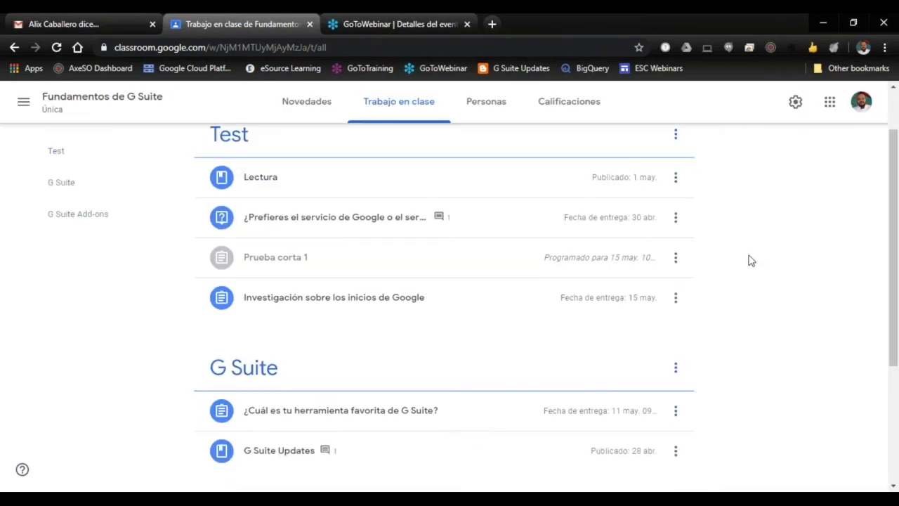
scroll(750, 260, down, 3)
scroll(746, 255, up, 4)
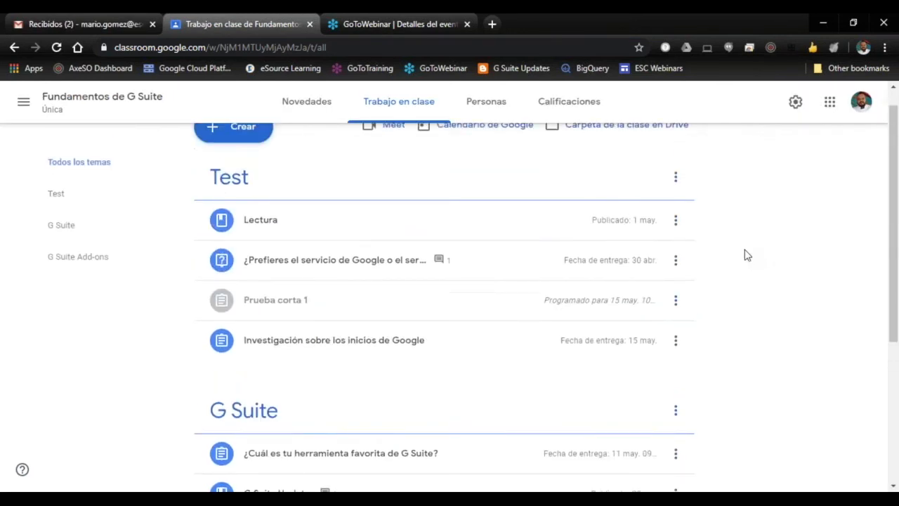
scroll(747, 255, up, 1)
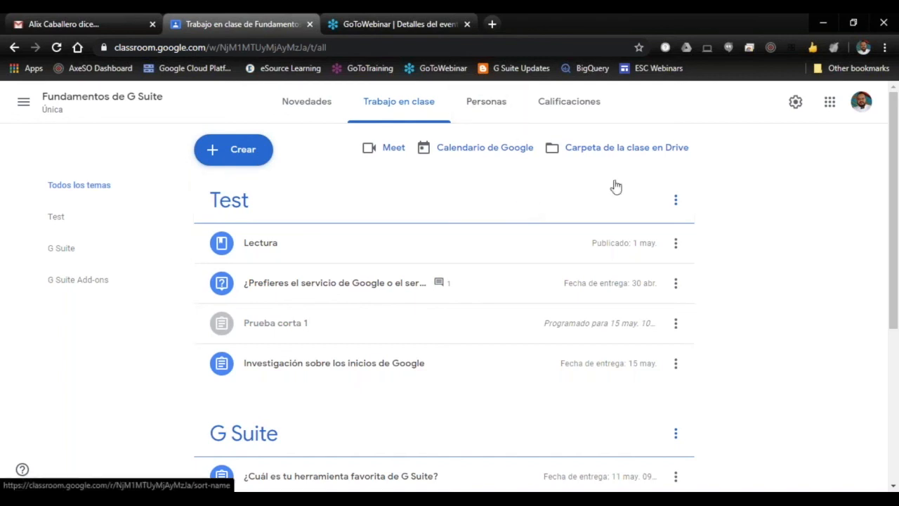
scroll(747, 215, down, 1)
scroll(744, 215, up, 1)
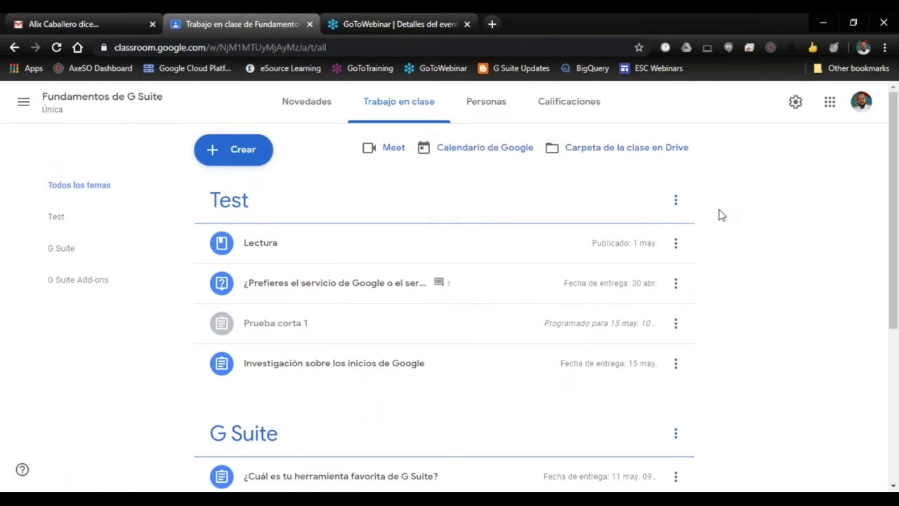
click(469, 105)
scroll(453, 309, down, 1)
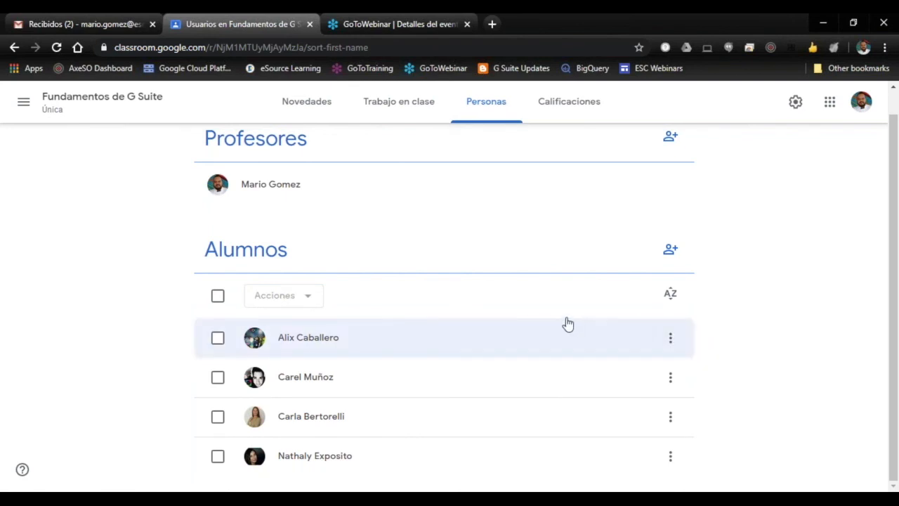
click(670, 249)
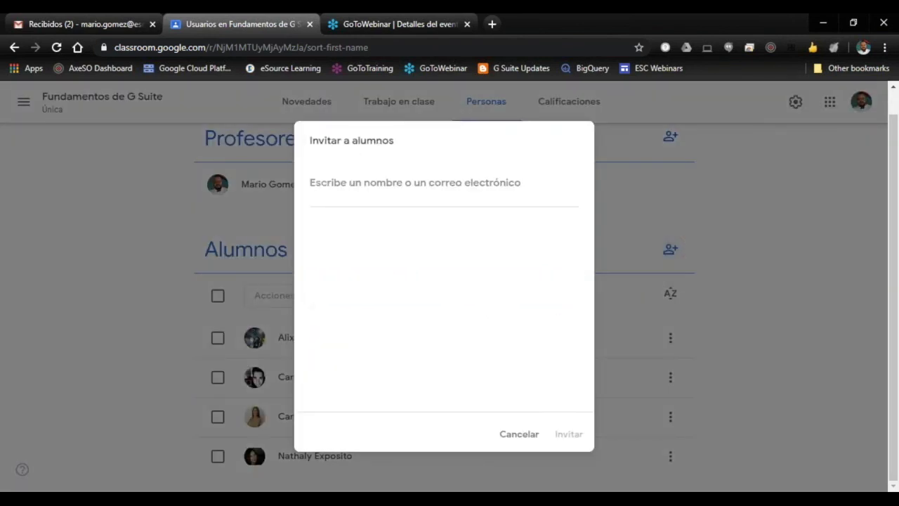
click(521, 435)
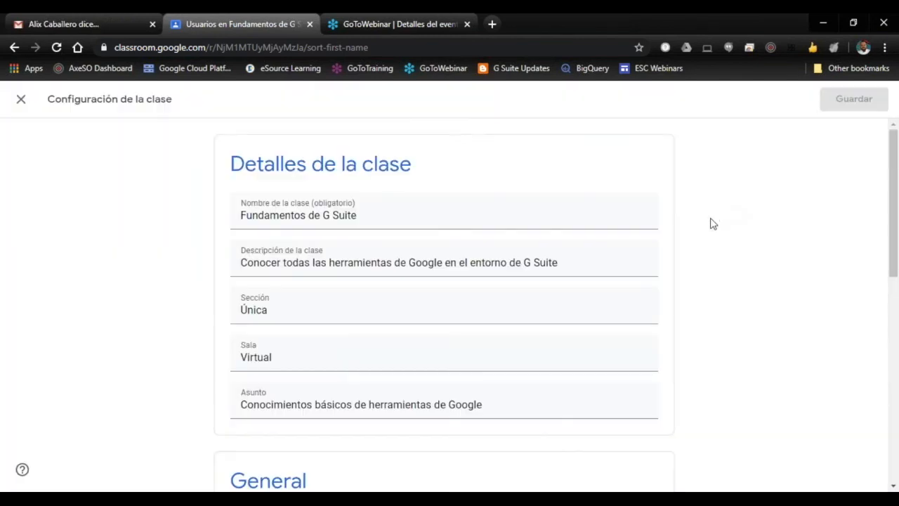
Step: Open the class settings and examine the general, Meet and grade calculation options
scroll(711, 223, down, 8)
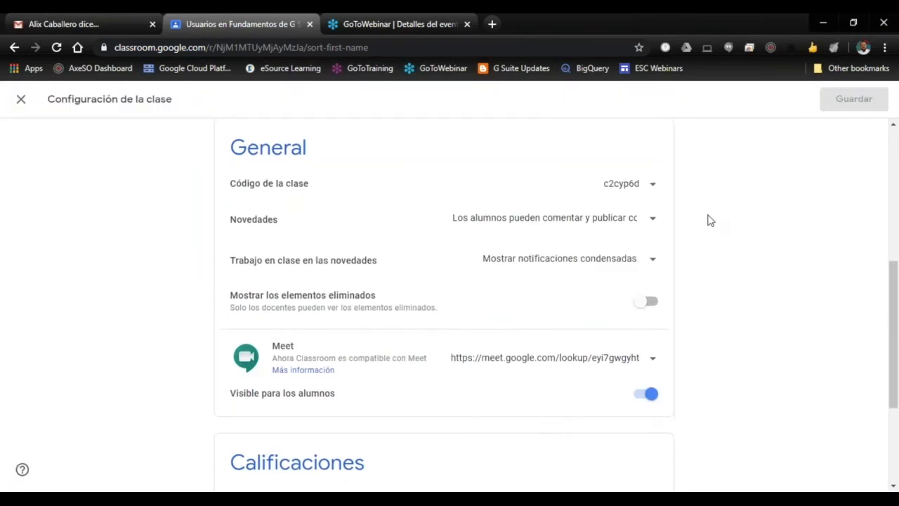
scroll(724, 219, up, 2)
scroll(727, 219, down, 3)
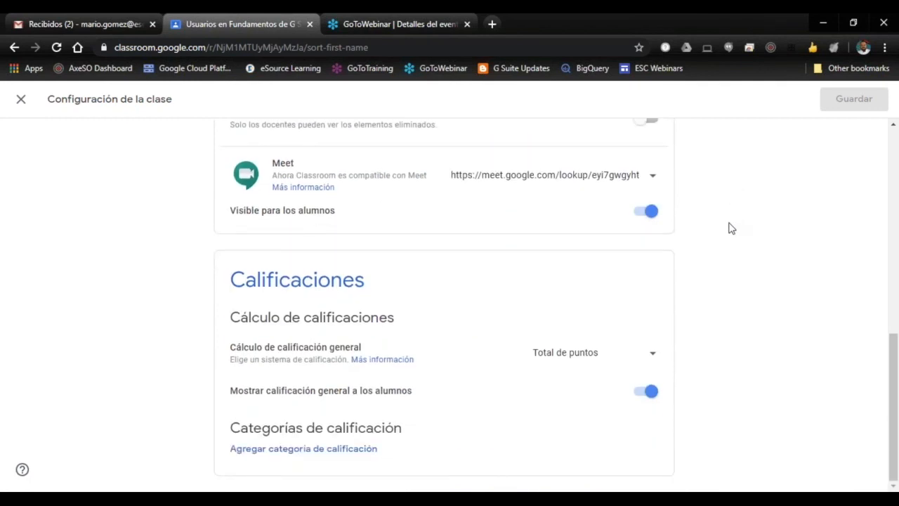
Step: Leave the class settings and search for a person by name in the student invitation form, cancelling it without inviting anyone
scroll(728, 228, up, 8)
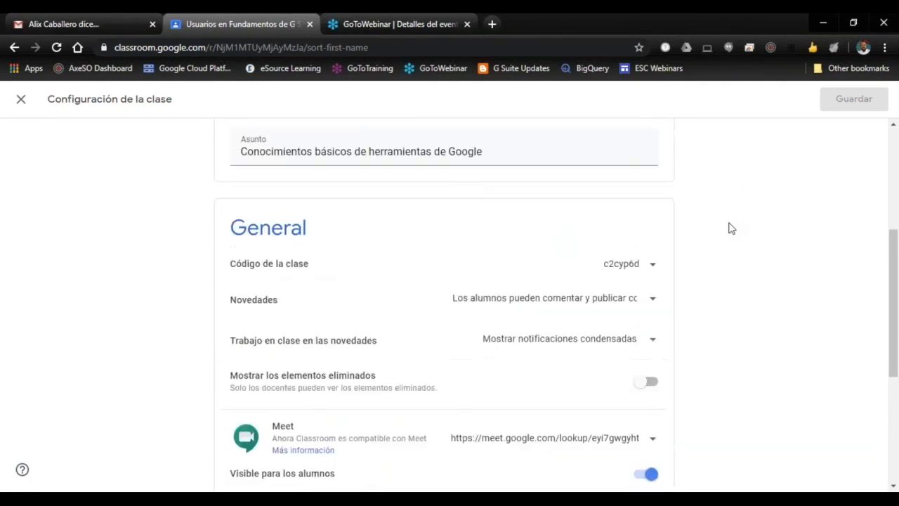
click(21, 99)
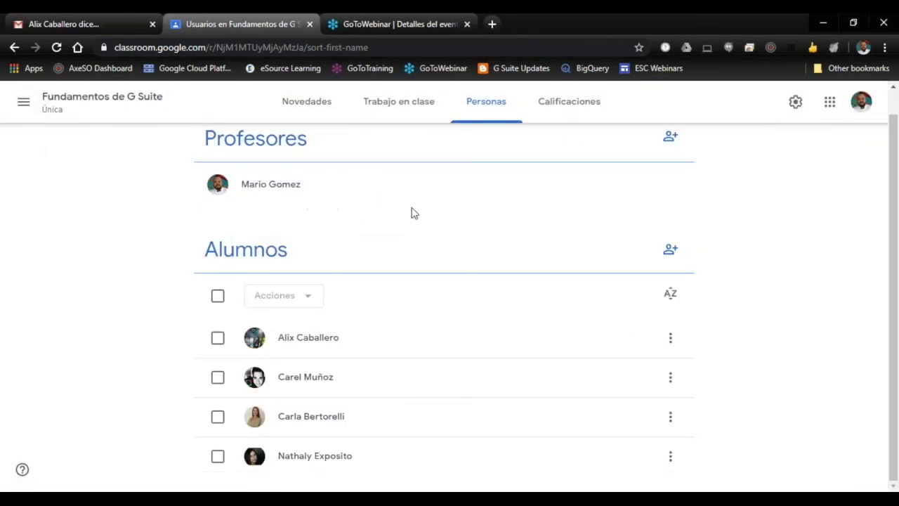
click(670, 248)
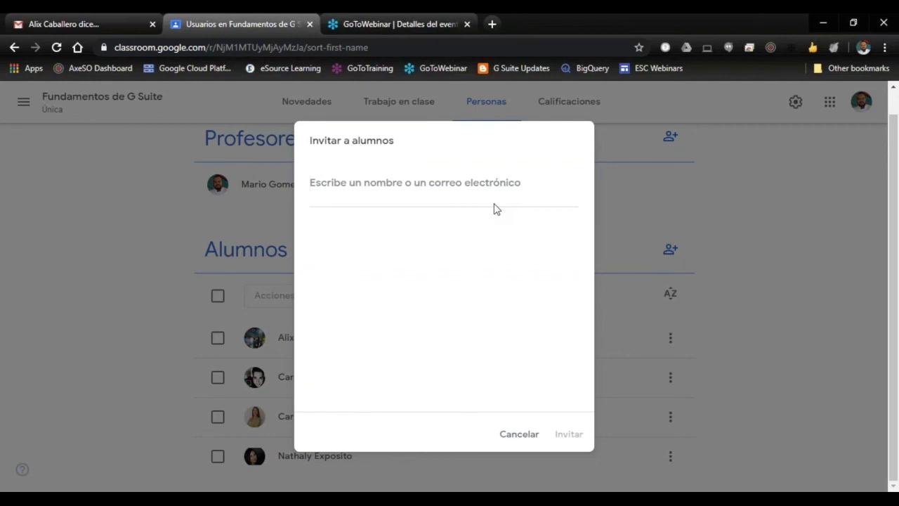
text(sofi)
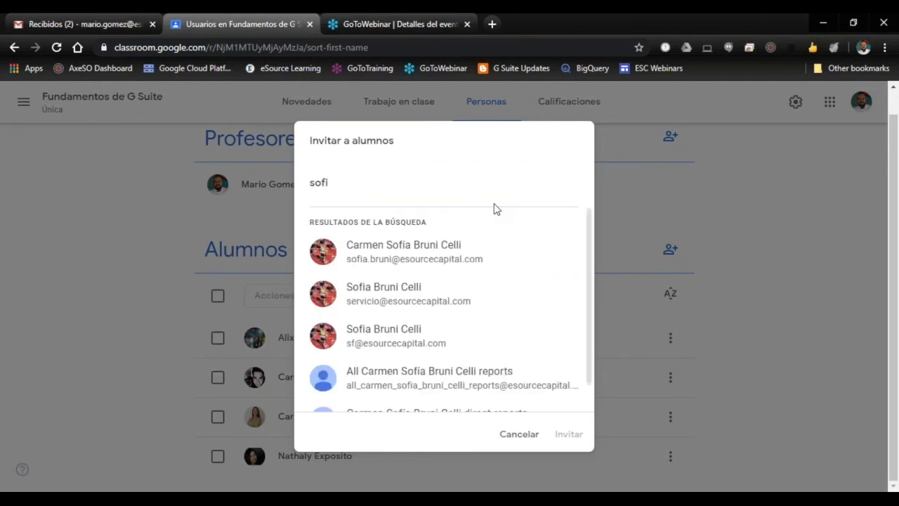
click(523, 434)
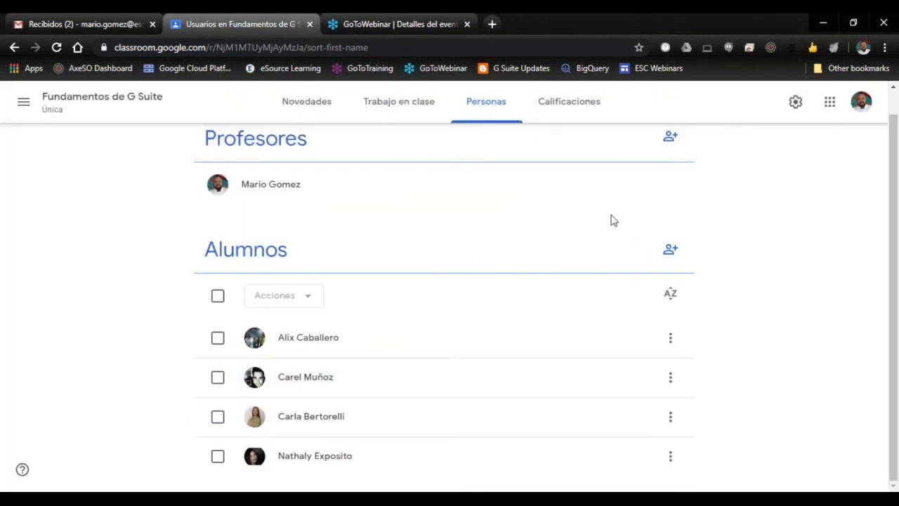
scroll(682, 211, up, 1)
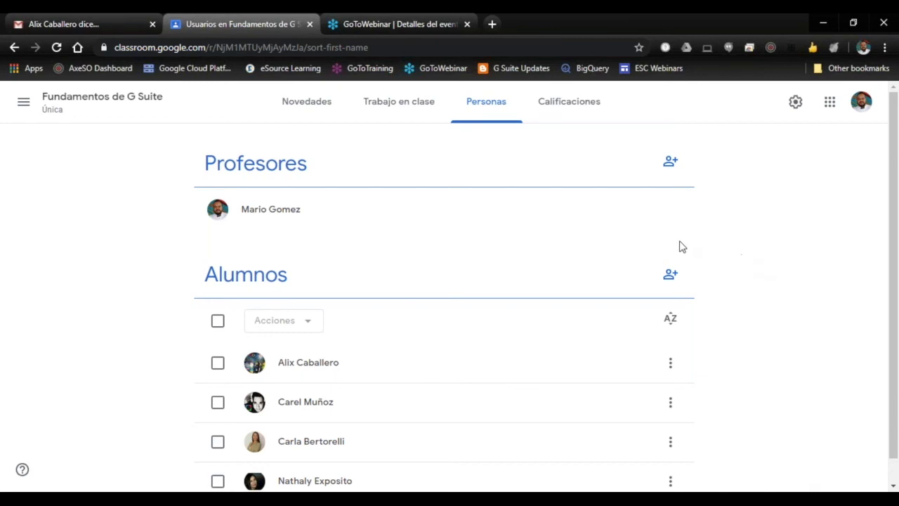
scroll(604, 245, down, 1)
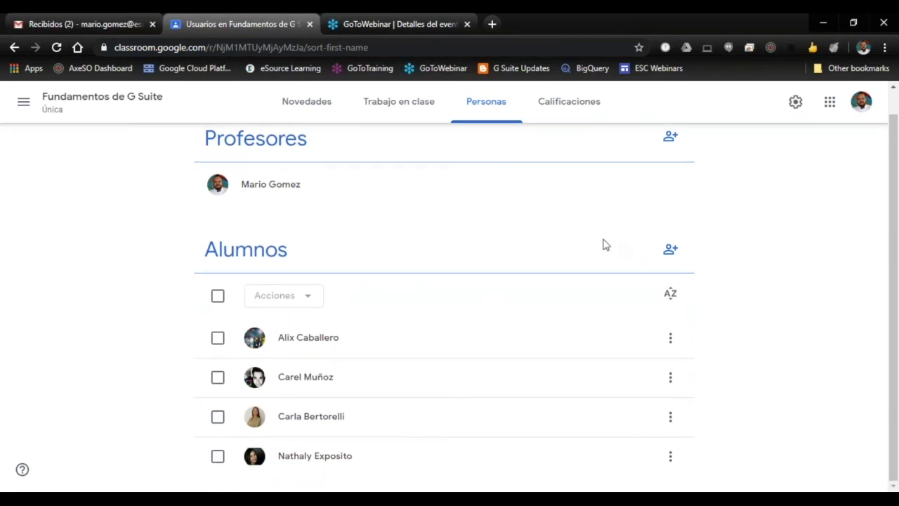
Step: Open the first student's progress page and view the overall grade's calculation note and the progress e-mail form, closing both without sending
click(332, 345)
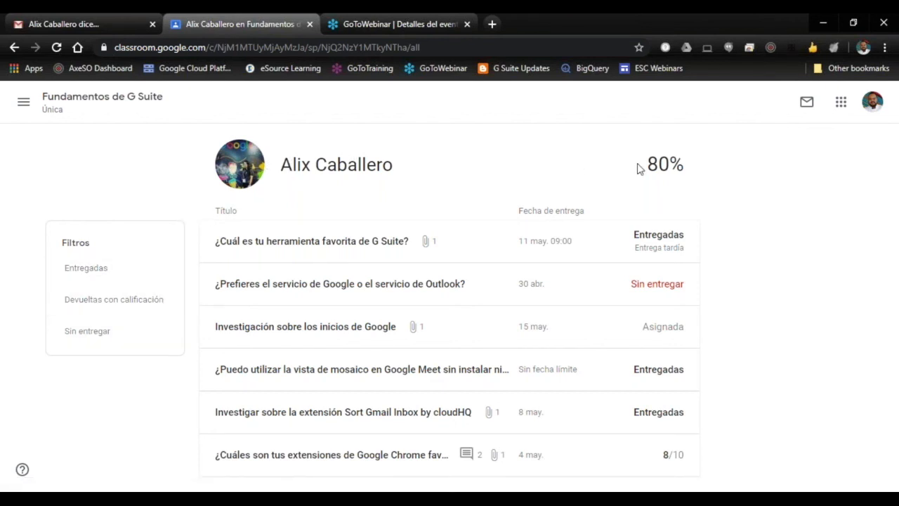
click(668, 168)
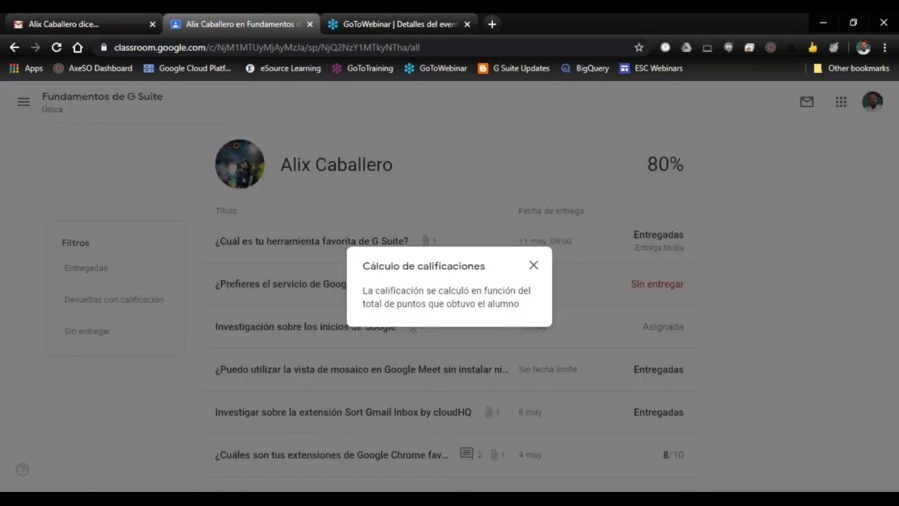
click(533, 267)
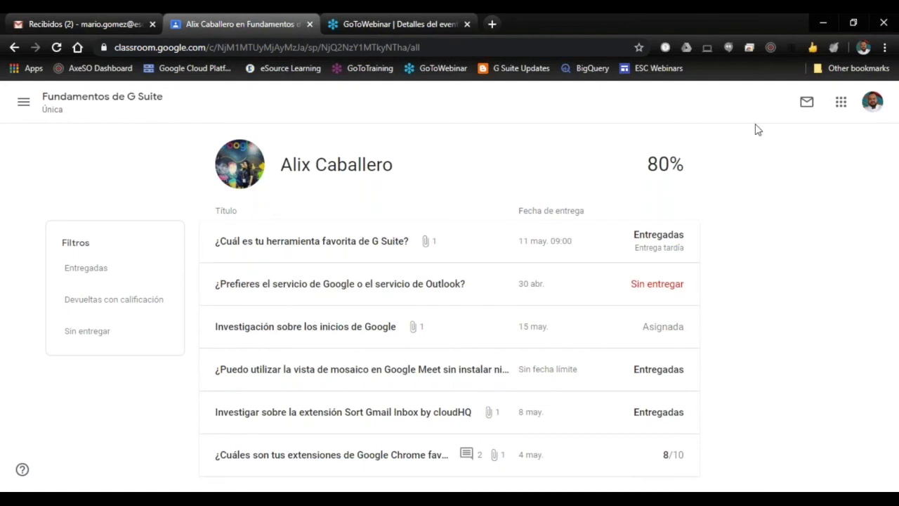
click(805, 105)
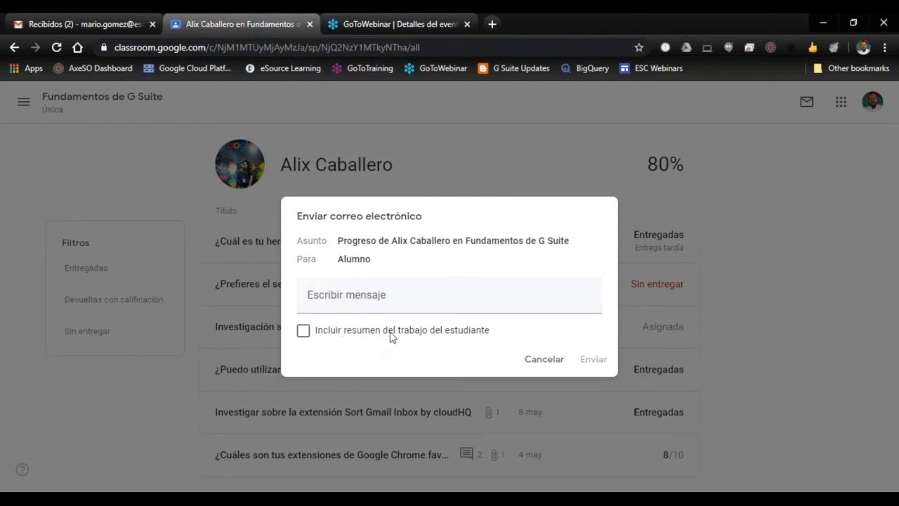
click(543, 363)
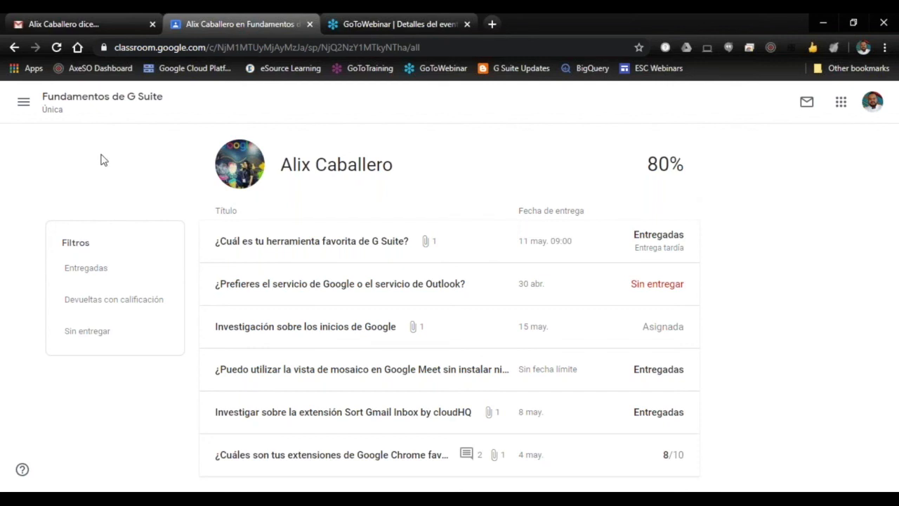
Step: Return to the class, review the gradebook of all students, and go back to the list of people
click(24, 105)
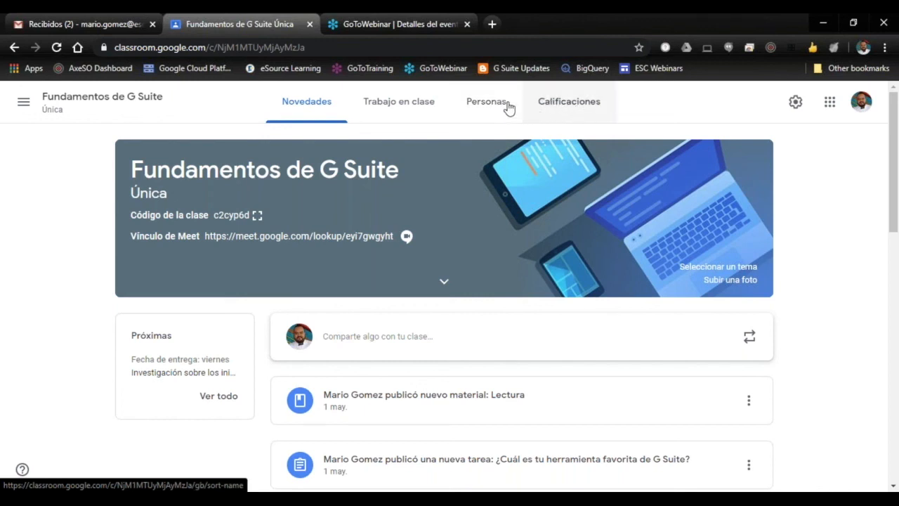
click(563, 109)
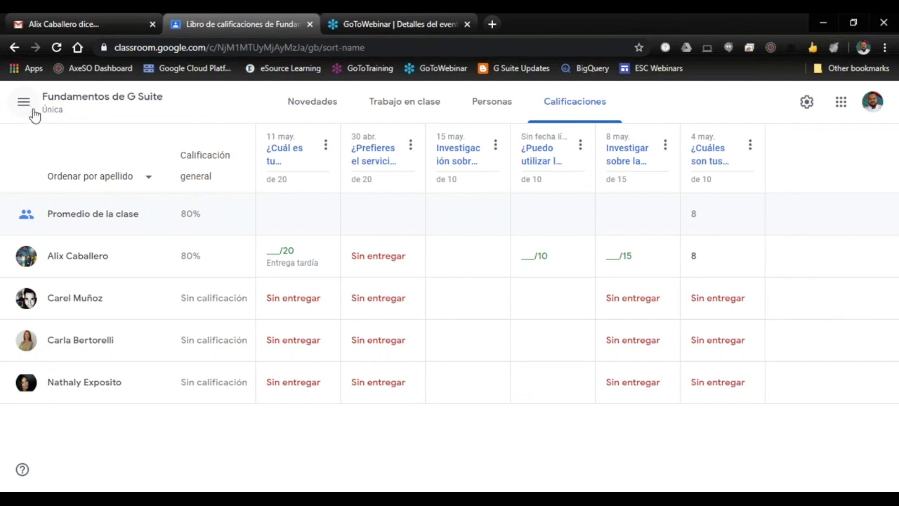
click(490, 105)
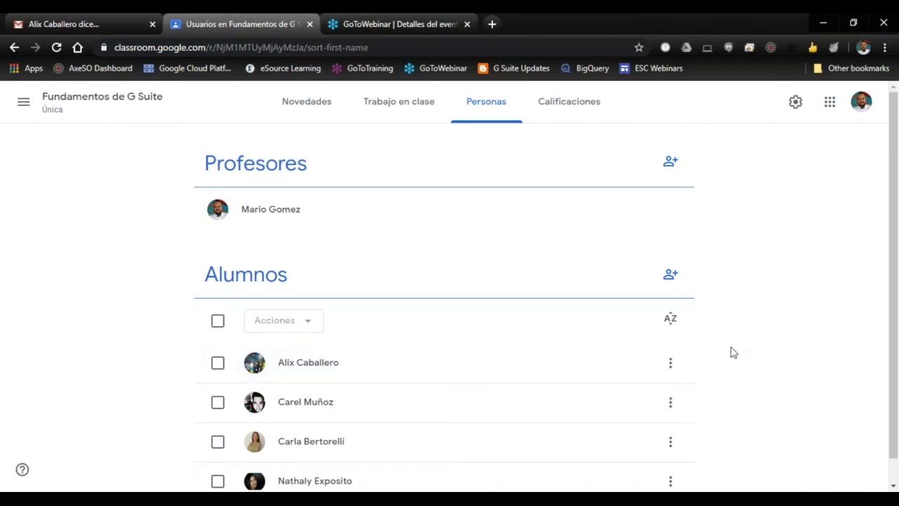
Step: Select the first student in the list and view the available actions, closing them without applying any
scroll(730, 353, down, 1)
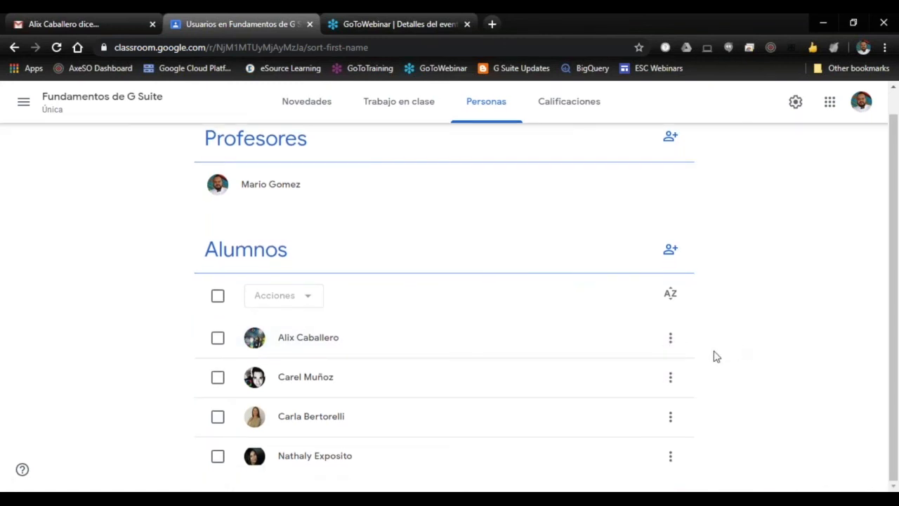
click(218, 338)
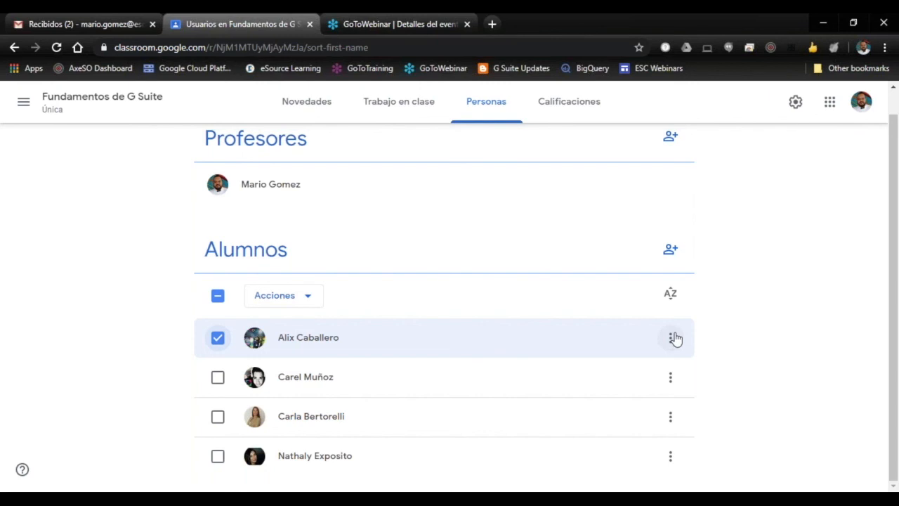
scroll(162, 358, up, 1)
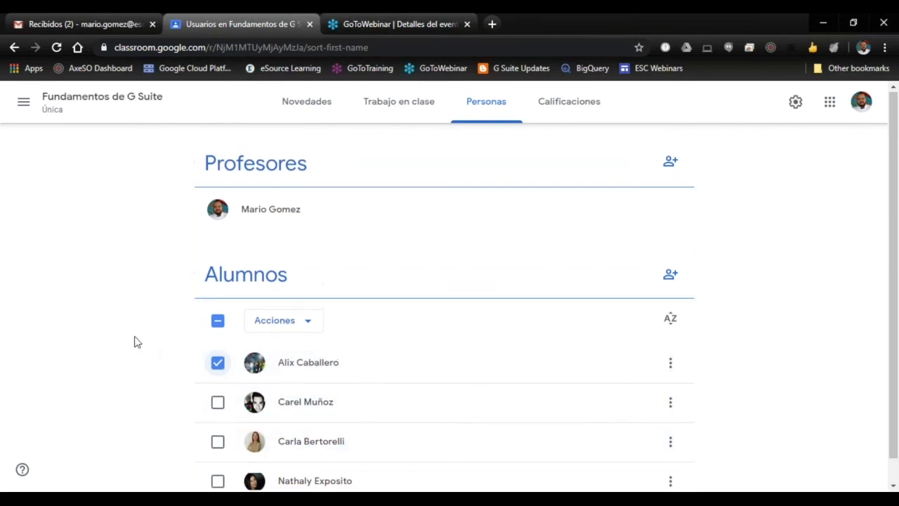
click(303, 325)
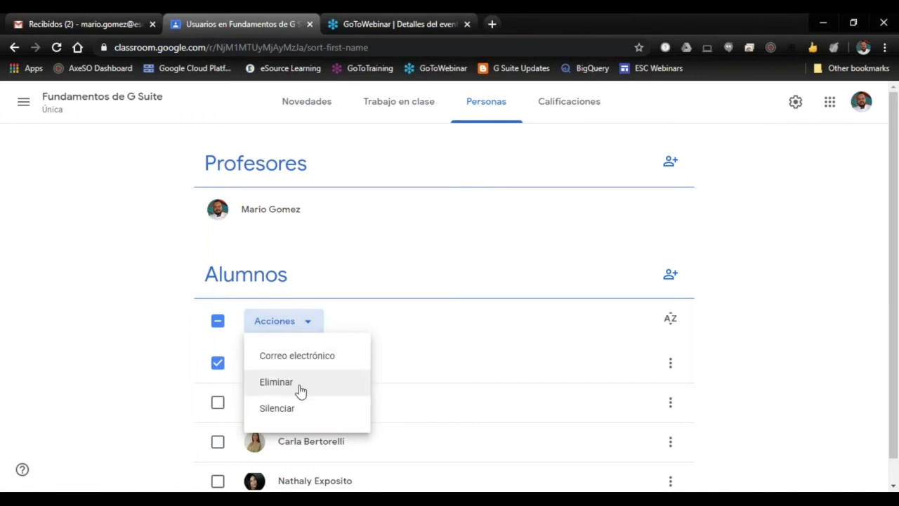
click(265, 402)
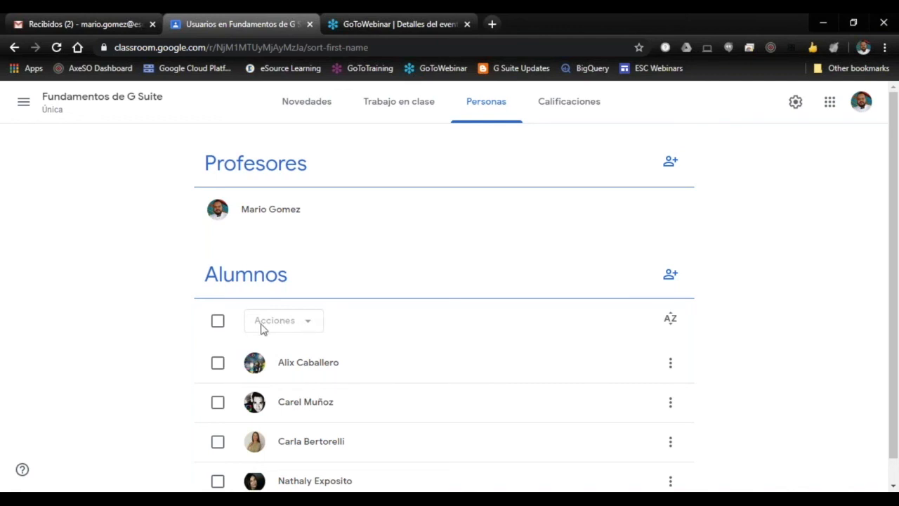
Step: Select all students at once, view the actions available for the whole group, and clear the selection
click(218, 323)
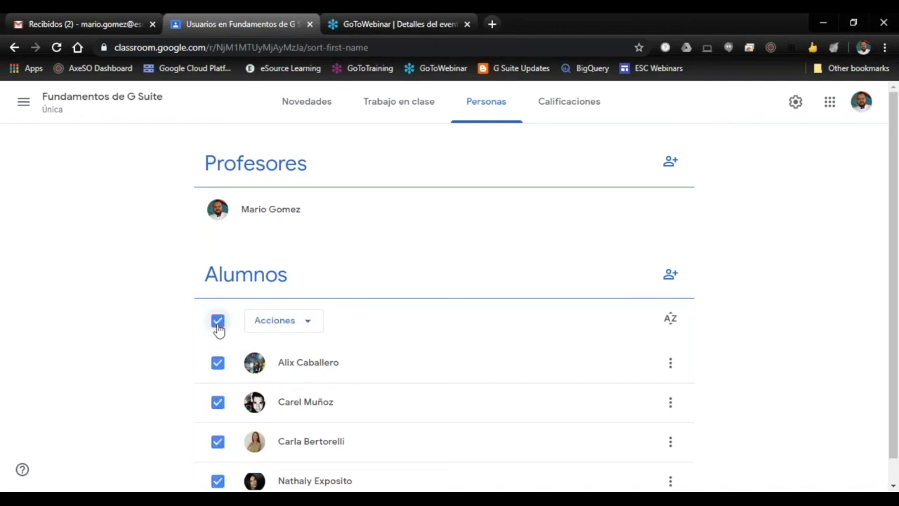
click(218, 323)
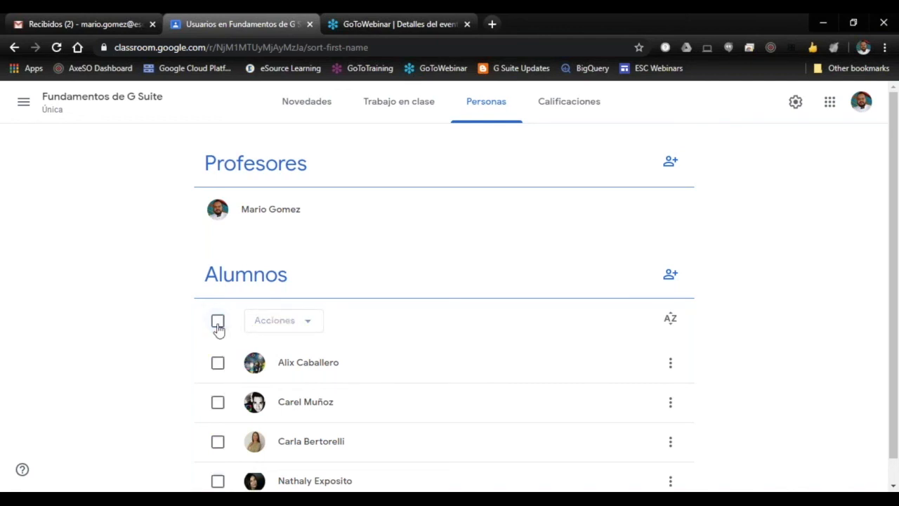
click(218, 323)
click(310, 325)
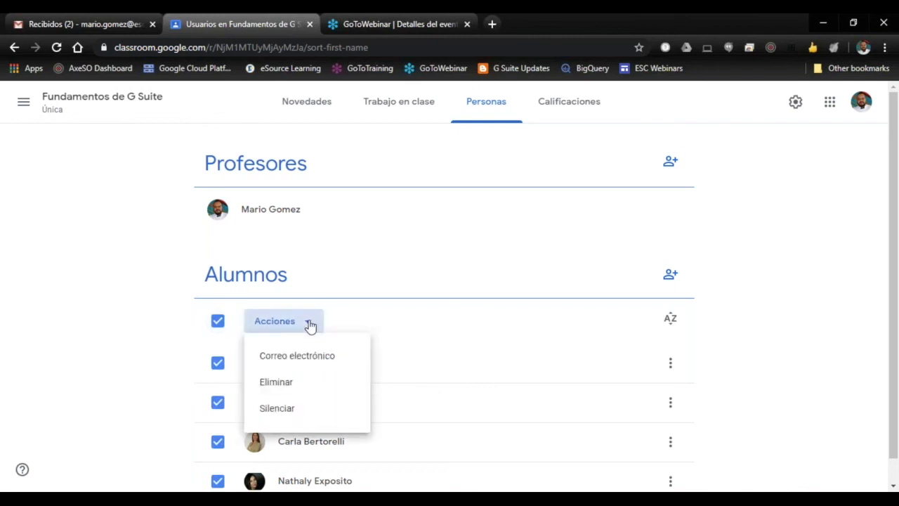
click(148, 324)
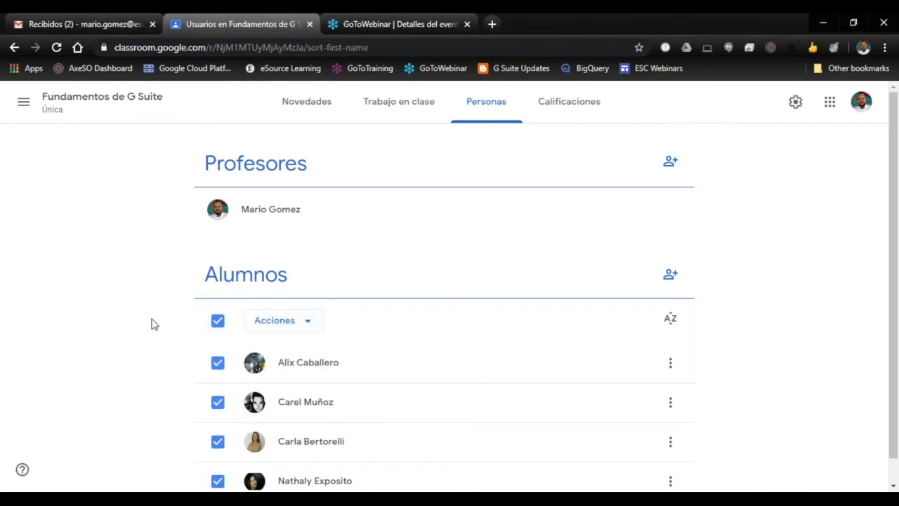
click(218, 322)
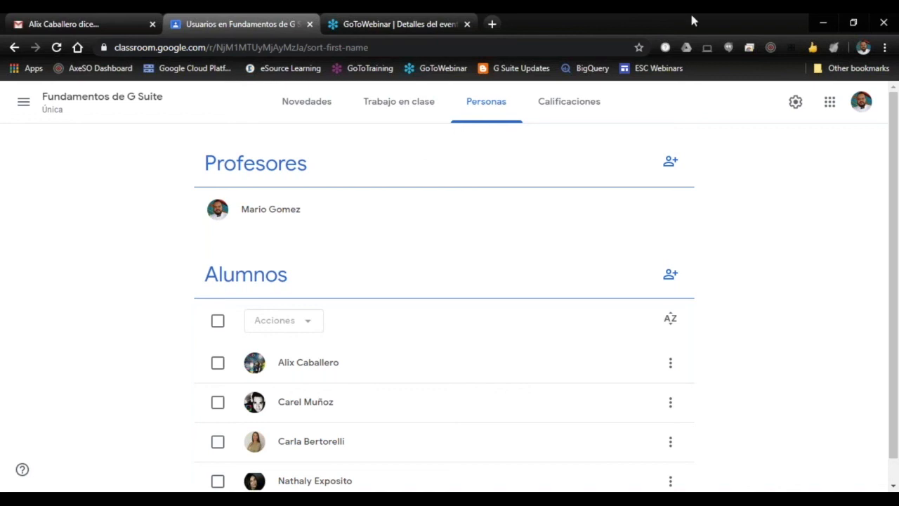
Step: Browse the list of Google apps down to Jamboard and close it without opening any app
click(831, 107)
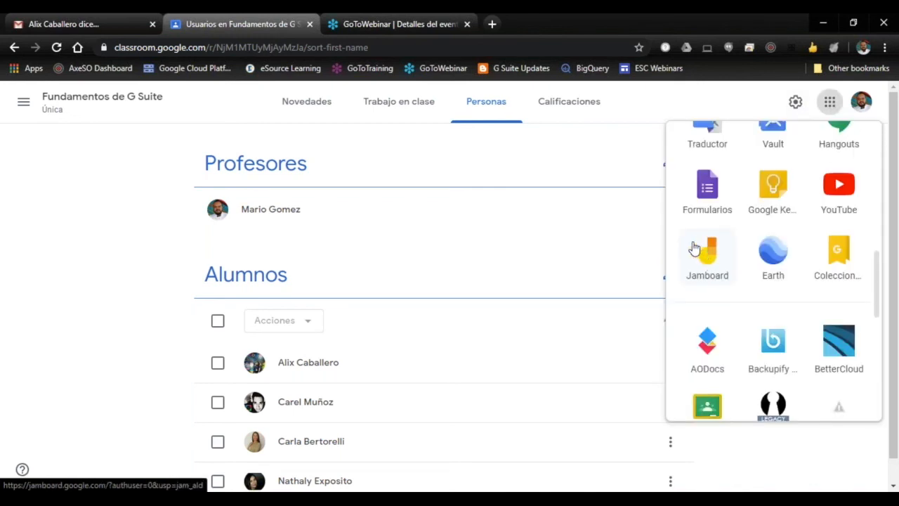
click(490, 232)
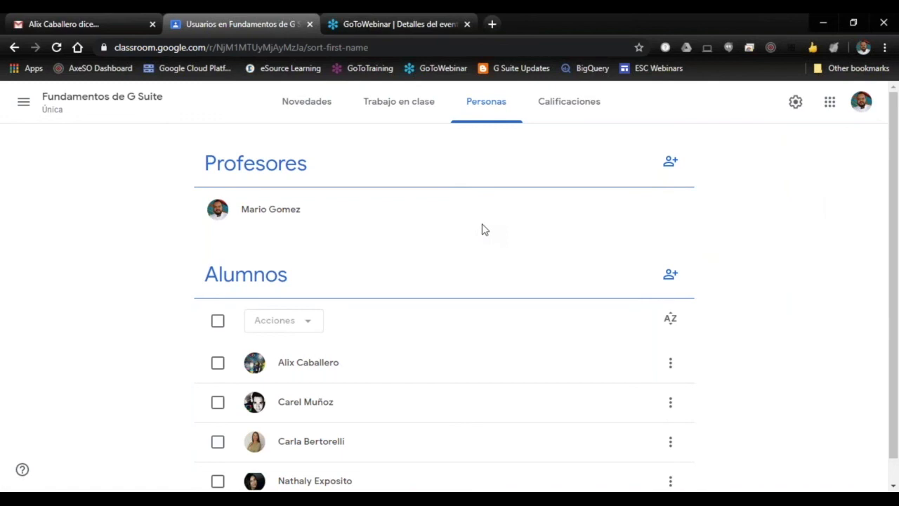